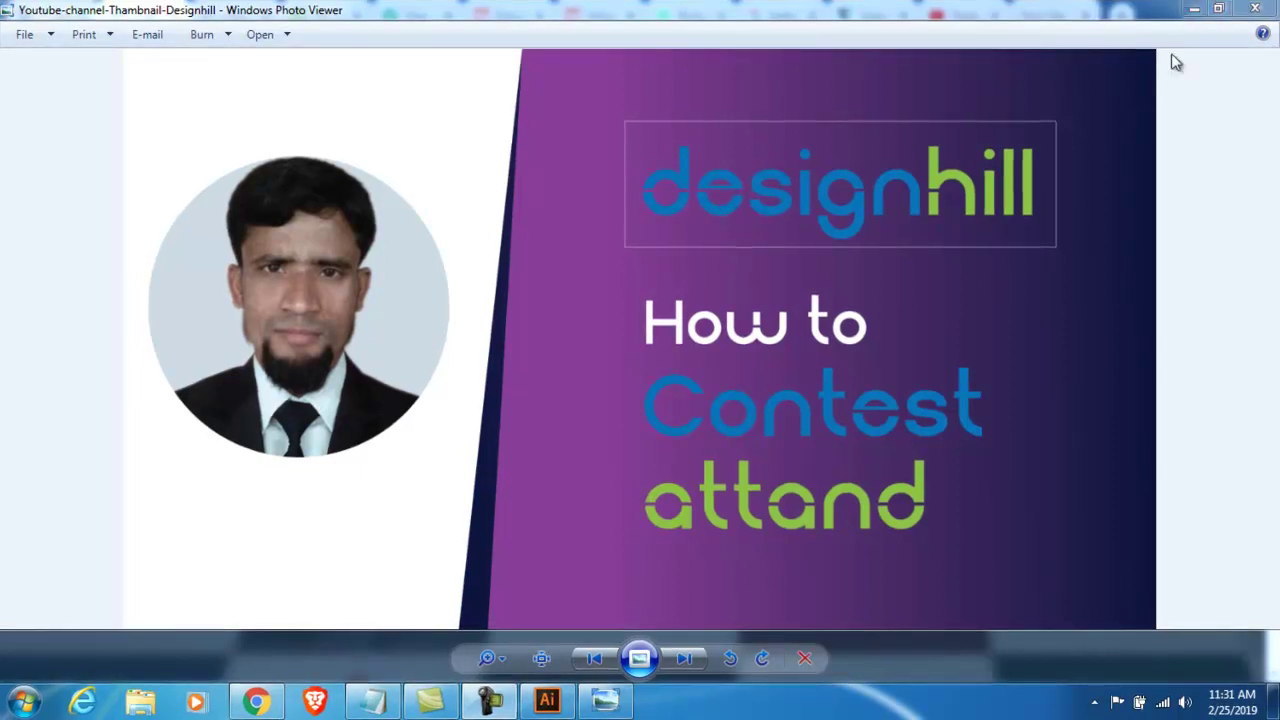
# Minimize the photo viewer and open your own Designhill profile to browse its logo portfolio
pyautogui.click(1194, 10)
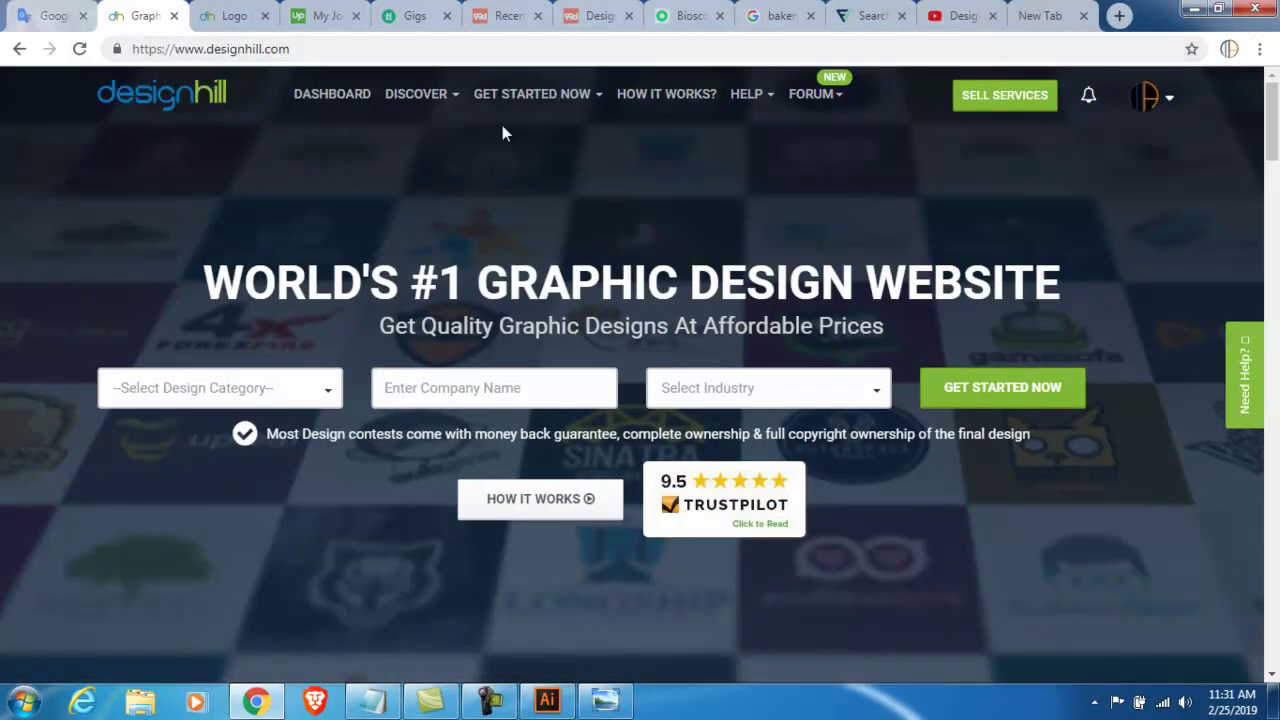
pyautogui.click(1146, 95)
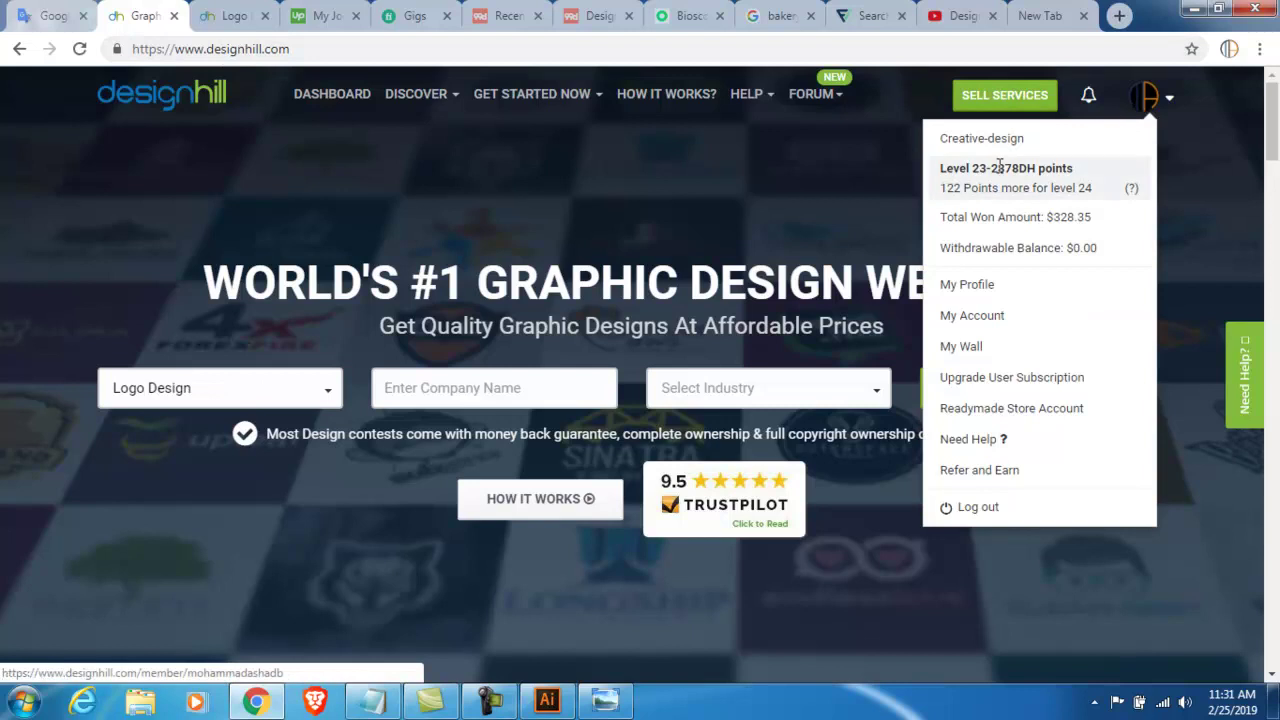
pyautogui.click(950, 288)
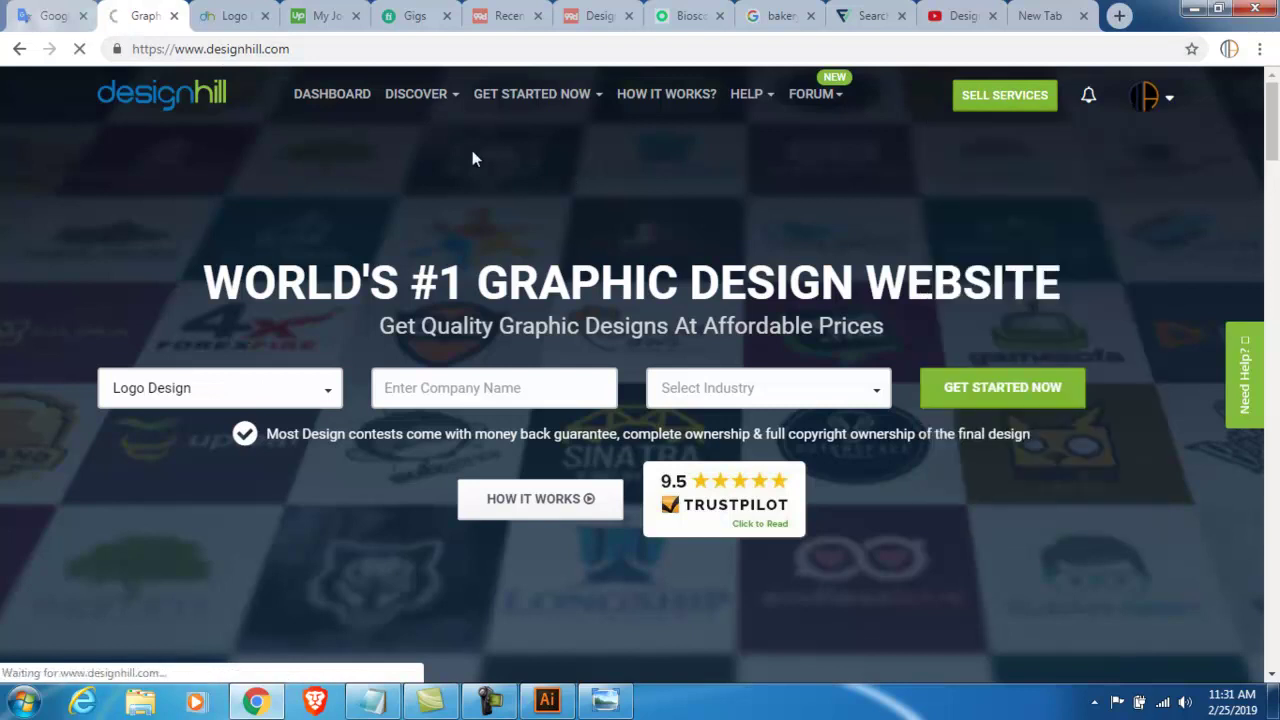
pyautogui.scroll(-4, 771, 265)
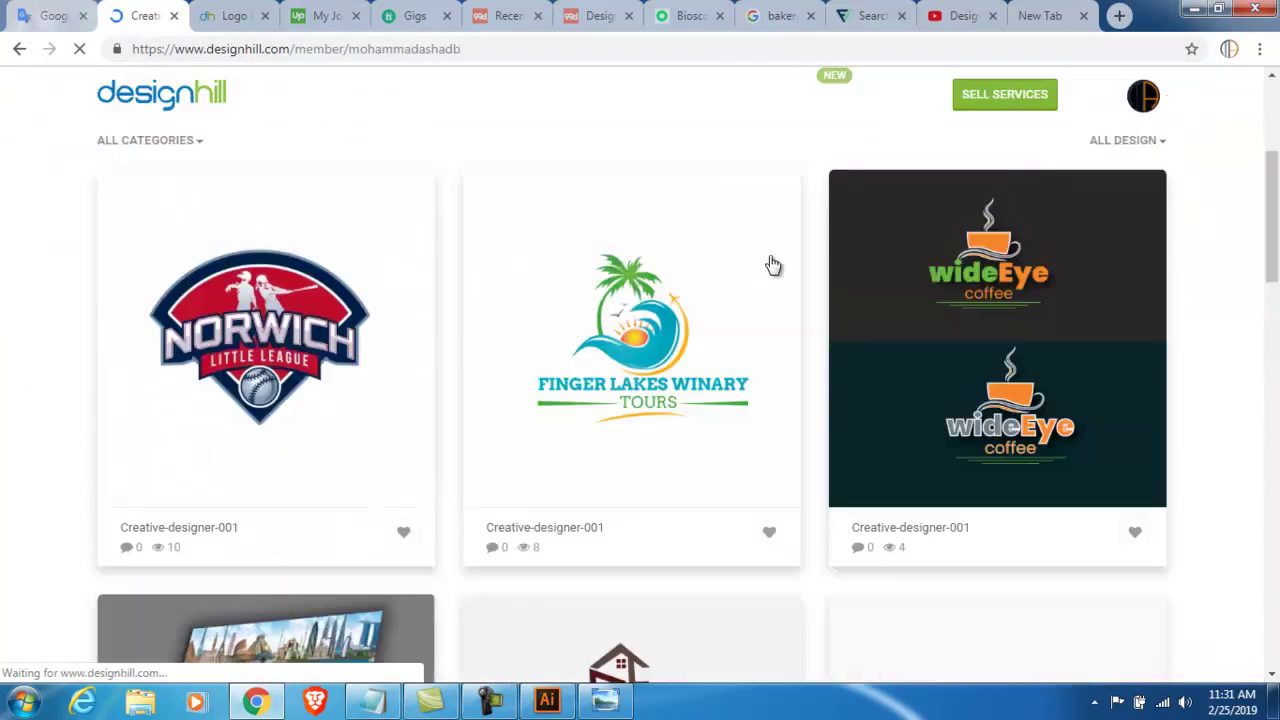
pyautogui.scroll(-5, 786, 291)
pyautogui.scroll(10, 806, 303)
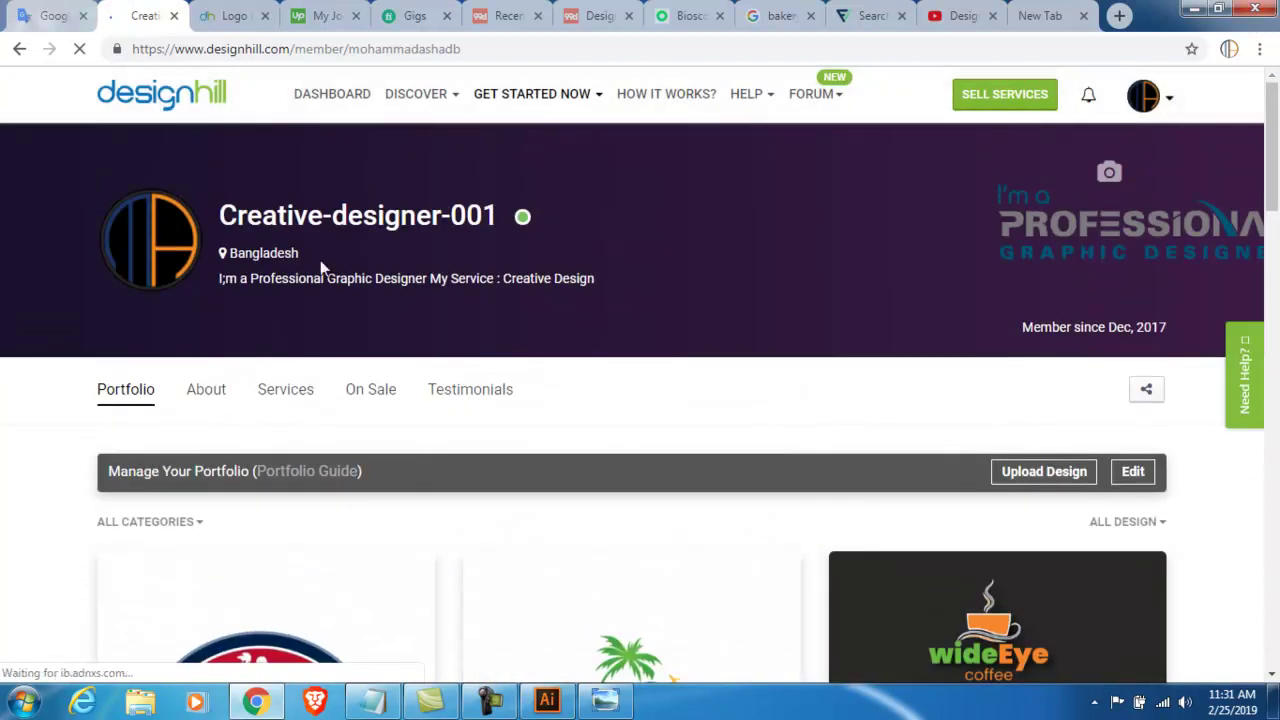
# Go to the My Contests dashboard and scroll through its 108 active contests
pyautogui.click(325, 98)
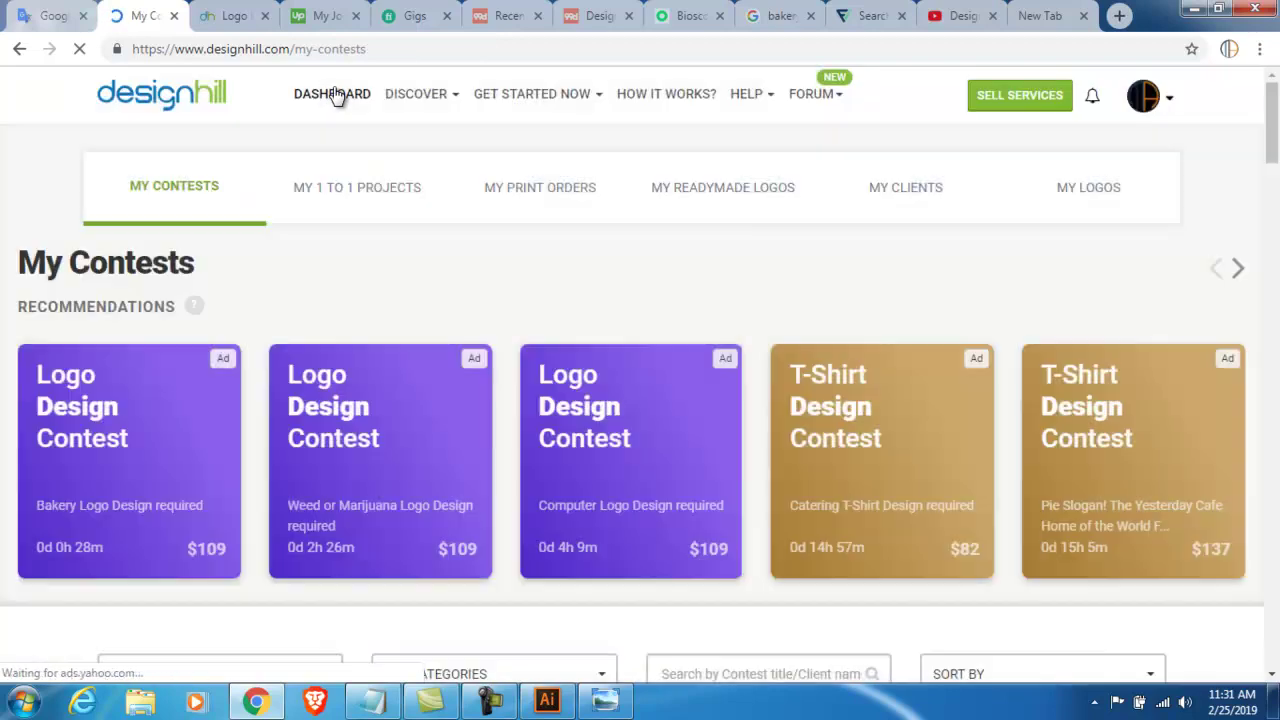
pyautogui.scroll(-1, 447, 228)
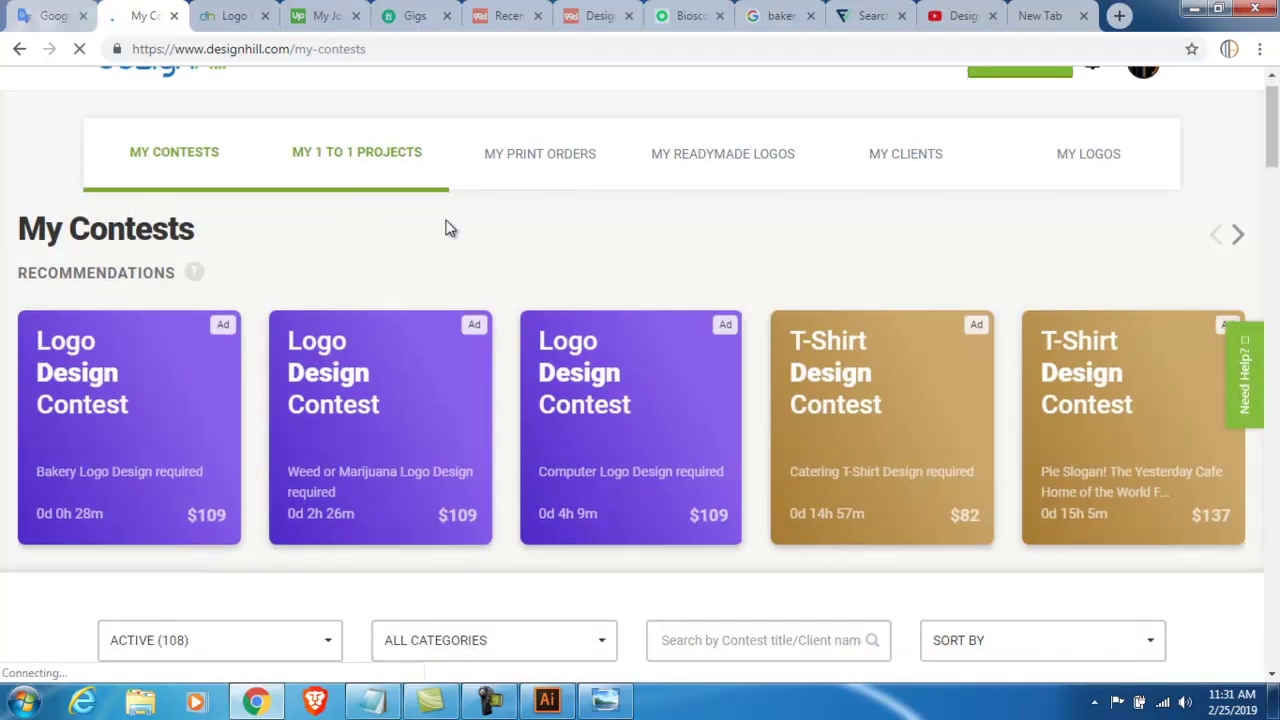
pyautogui.scroll(-1, 447, 228)
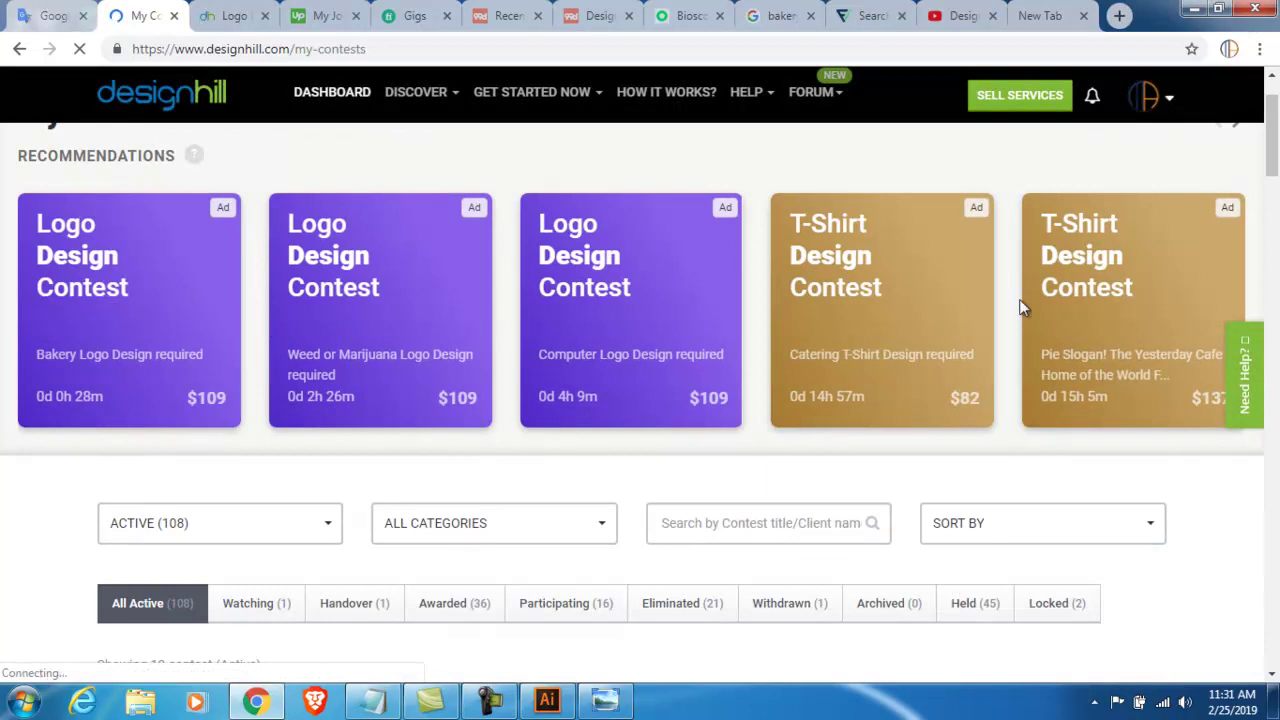
pyautogui.scroll(-1, 1248, 277)
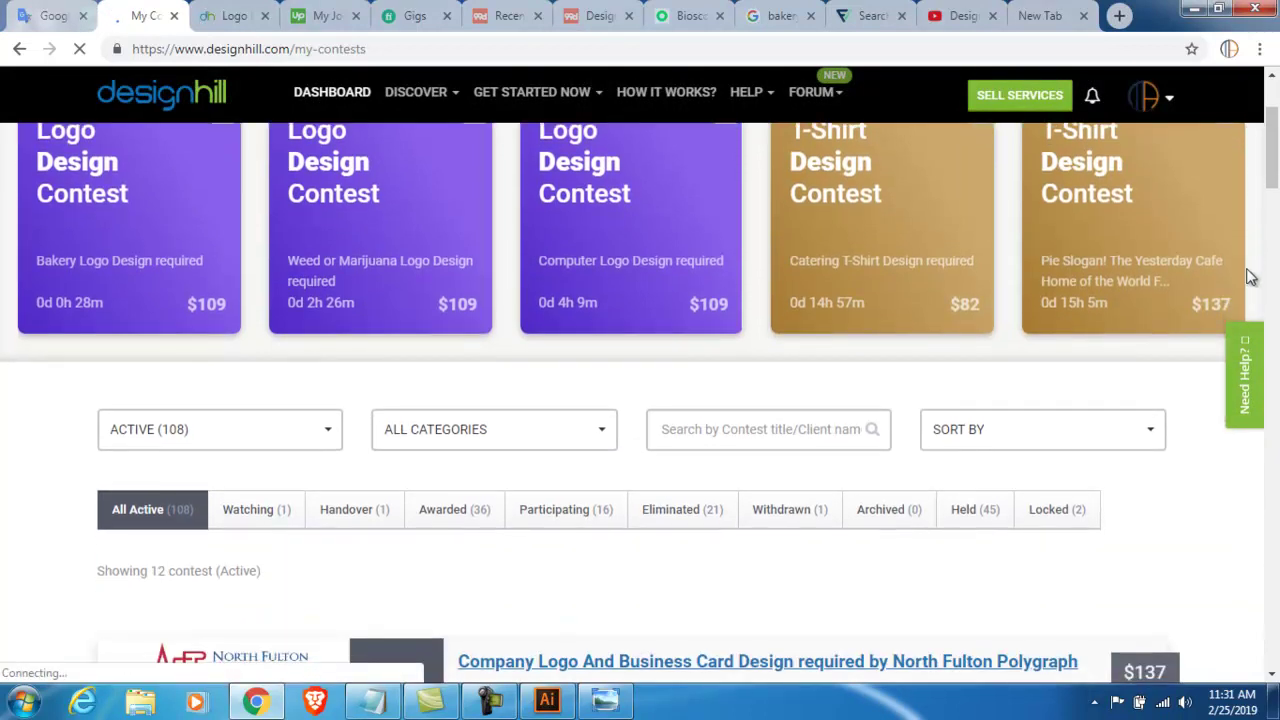
pyautogui.scroll(-2, 1177, 294)
pyautogui.scroll(1, 1131, 294)
pyautogui.scroll(1, 1129, 290)
pyautogui.scroll(1, 1129, 290)
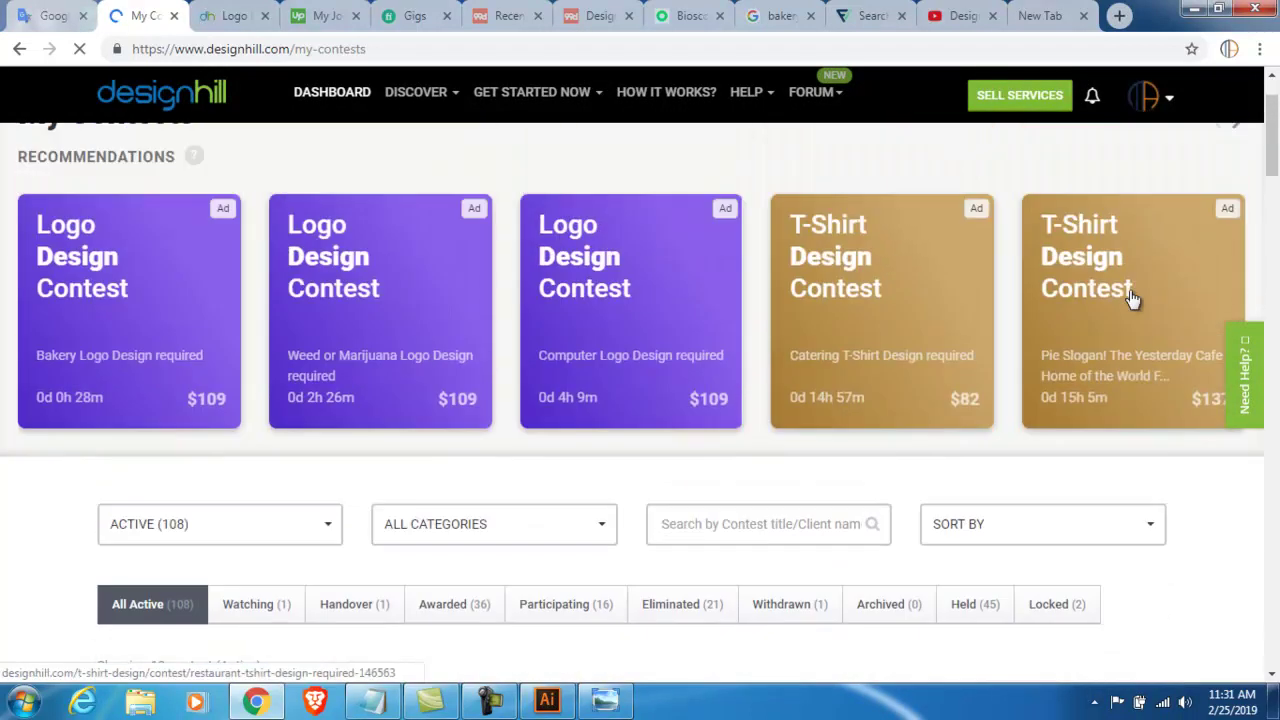
pyautogui.scroll(2, 1131, 295)
# Advance the recommended contests carousel four times and scroll through the dashboard
pyautogui.click(1238, 268)
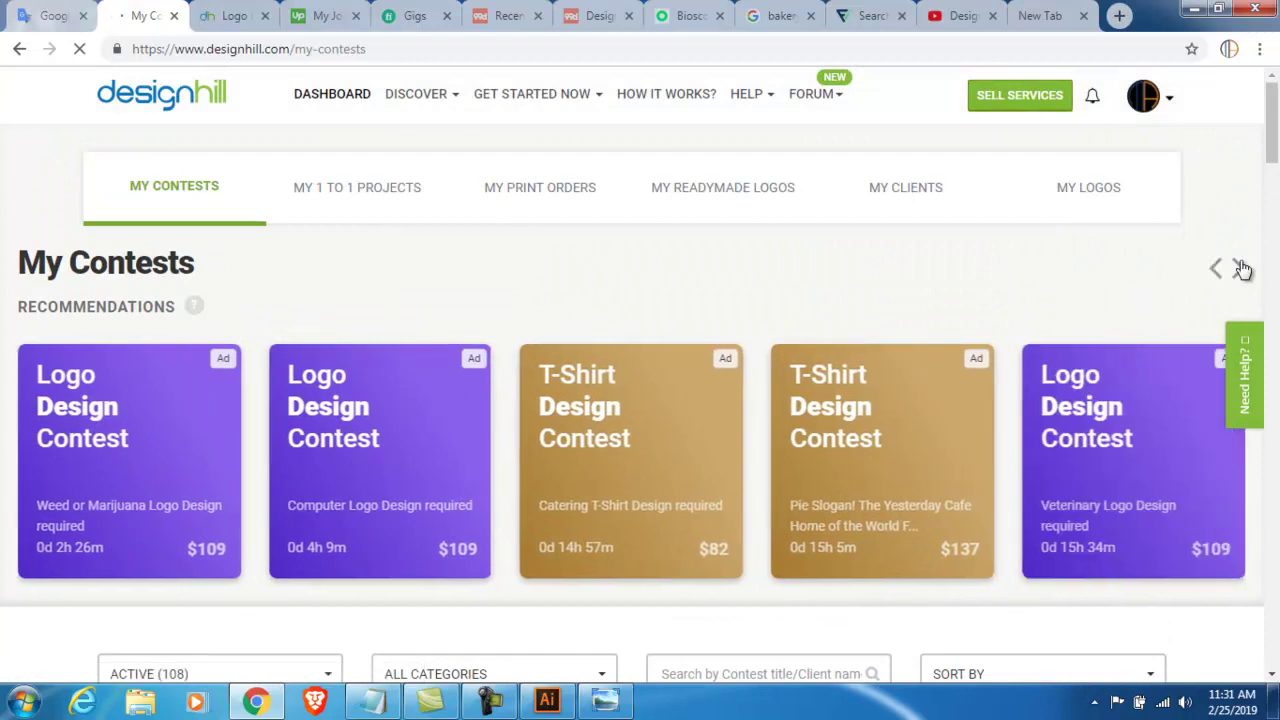
pyautogui.click(1240, 268)
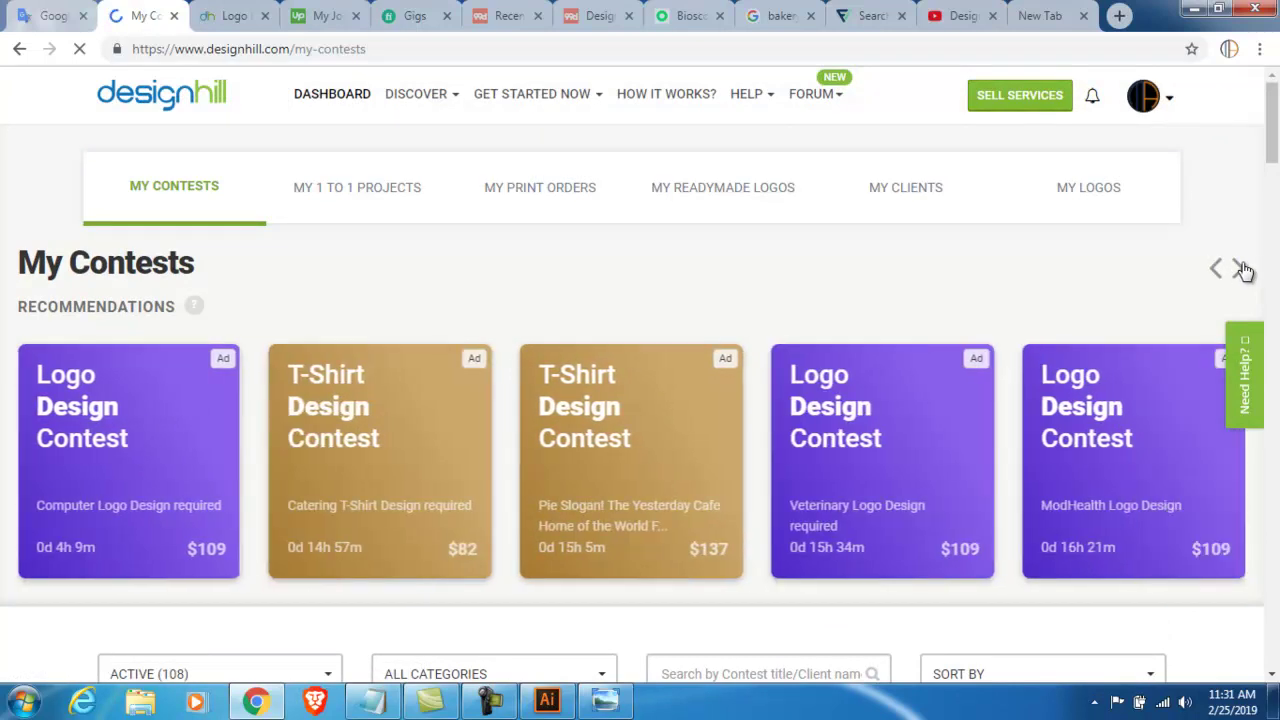
pyautogui.click(1240, 270)
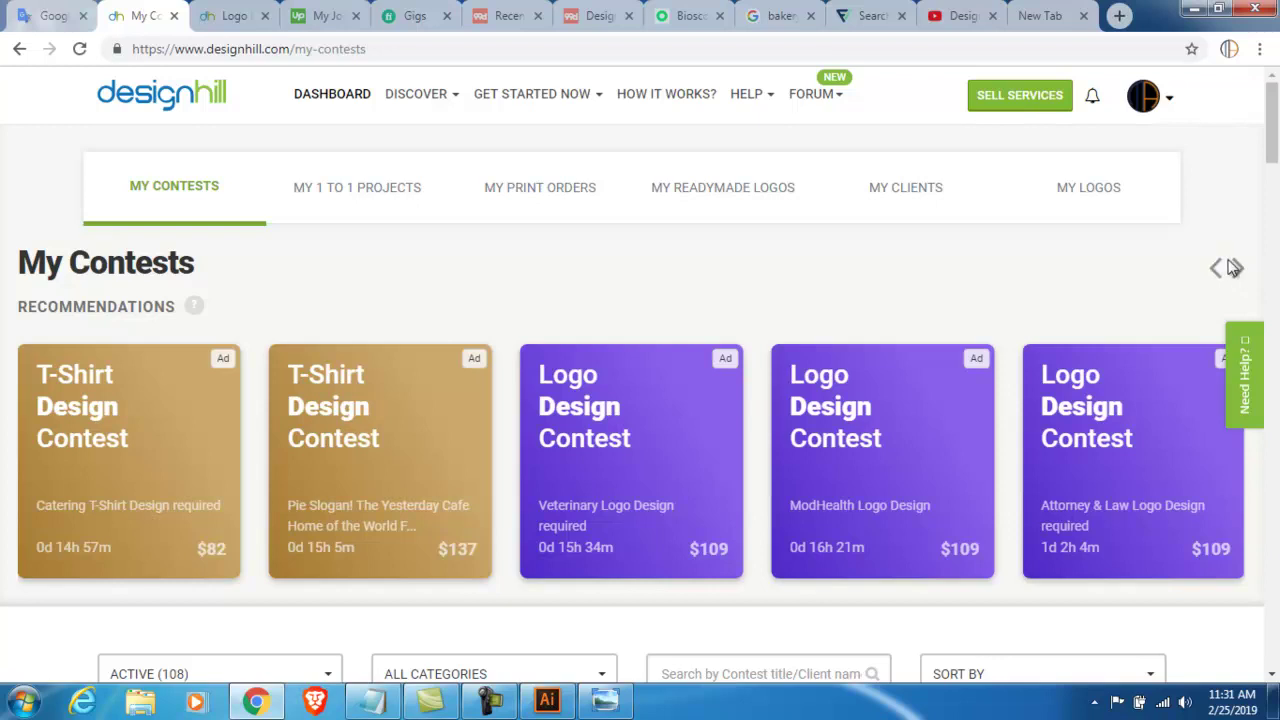
pyautogui.click(1239, 270)
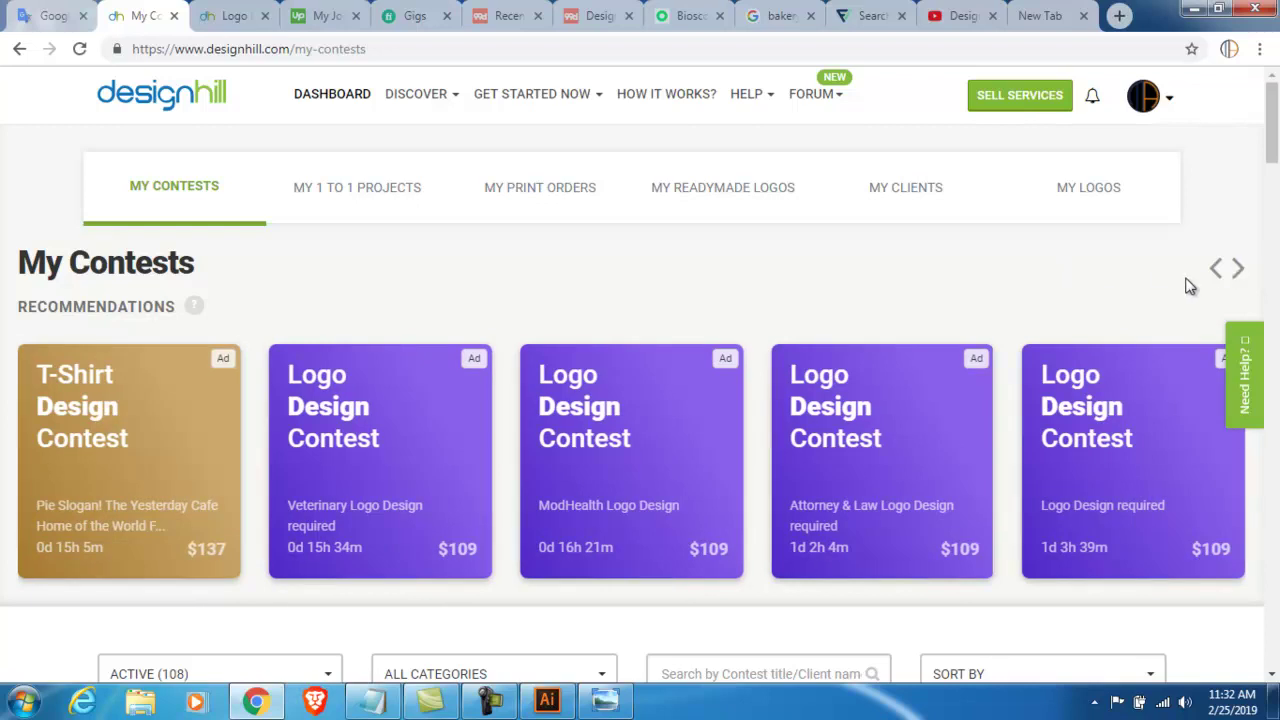
pyautogui.scroll(-1, 877, 281)
pyautogui.scroll(-3, 876, 275)
pyautogui.scroll(-1, 876, 275)
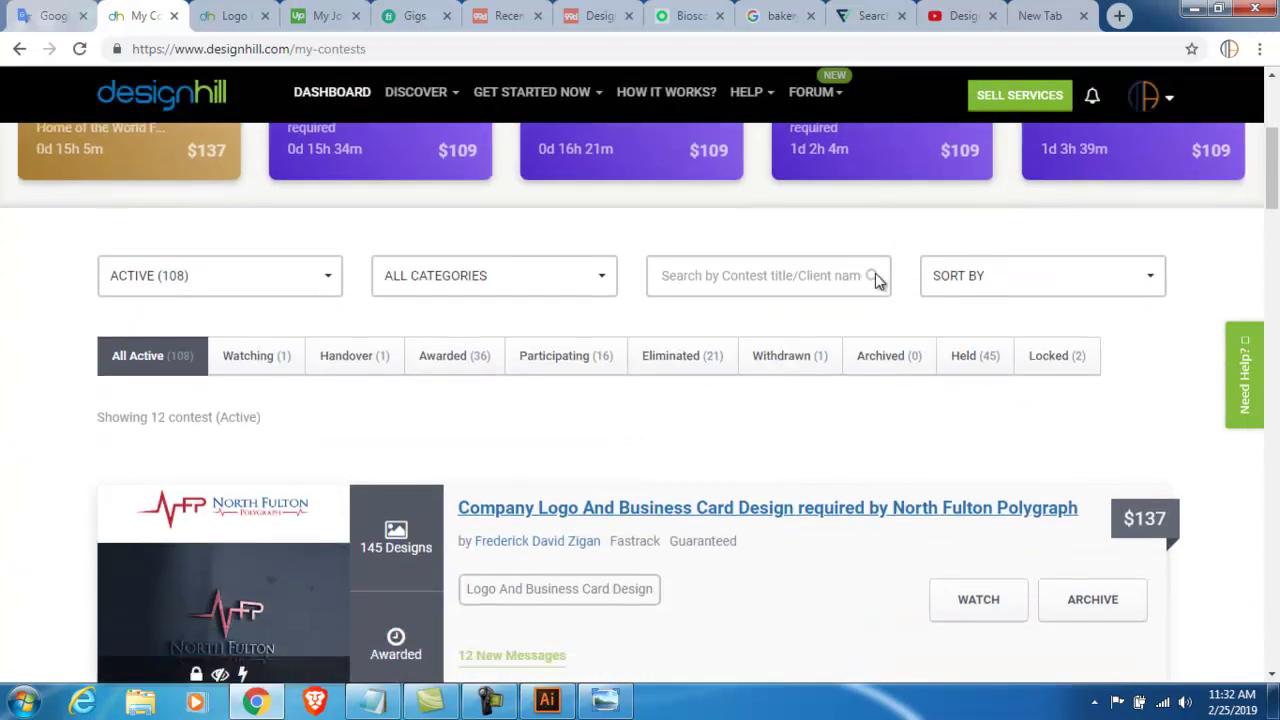
pyautogui.scroll(-1, 876, 275)
pyautogui.scroll(5, 876, 280)
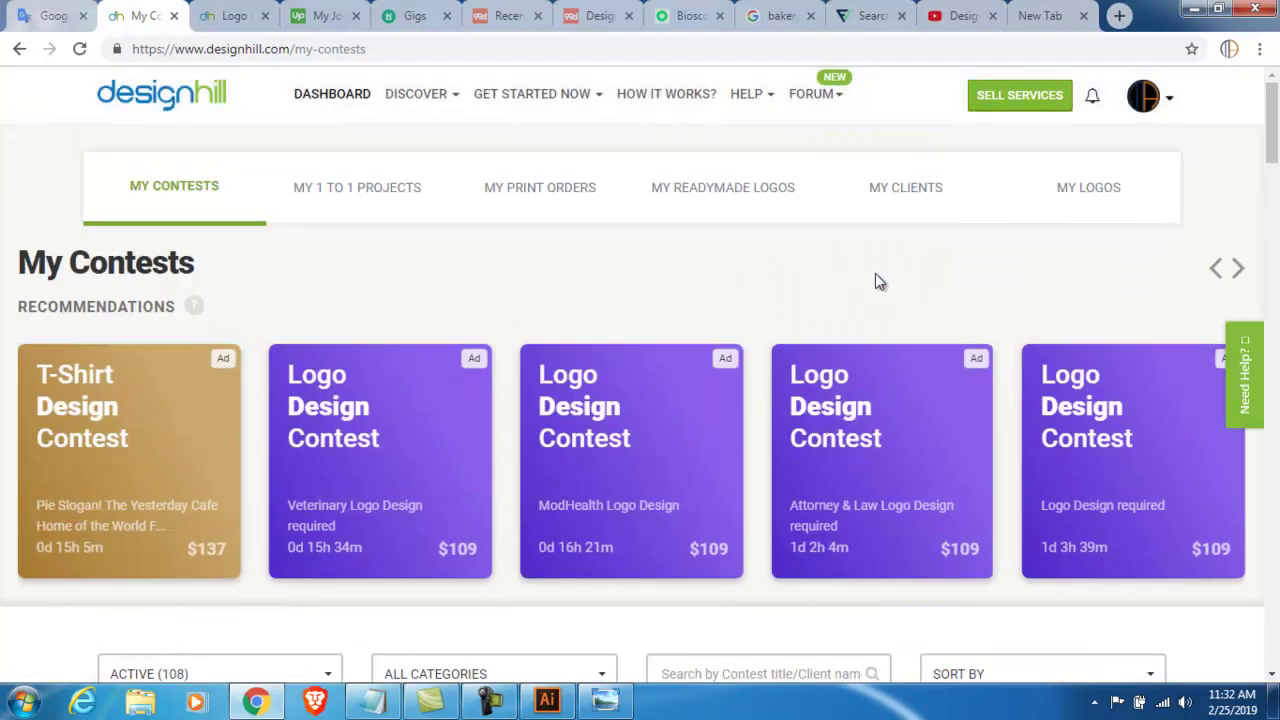
pyautogui.scroll(-2, 812, 305)
pyautogui.scroll(2, 700, 325)
pyautogui.scroll(-2, 470, 280)
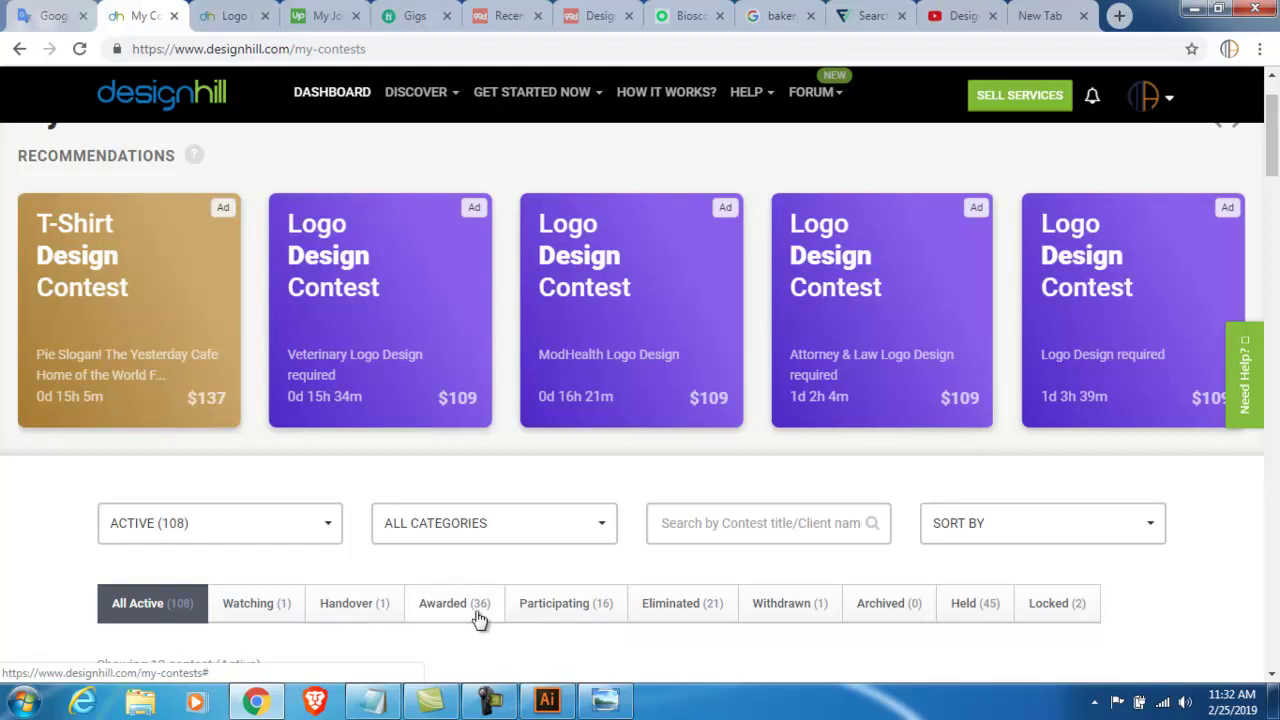
# Filter My Contests to Handover to find the single Food & Drink Logo Design required contest
pyautogui.click(340, 606)
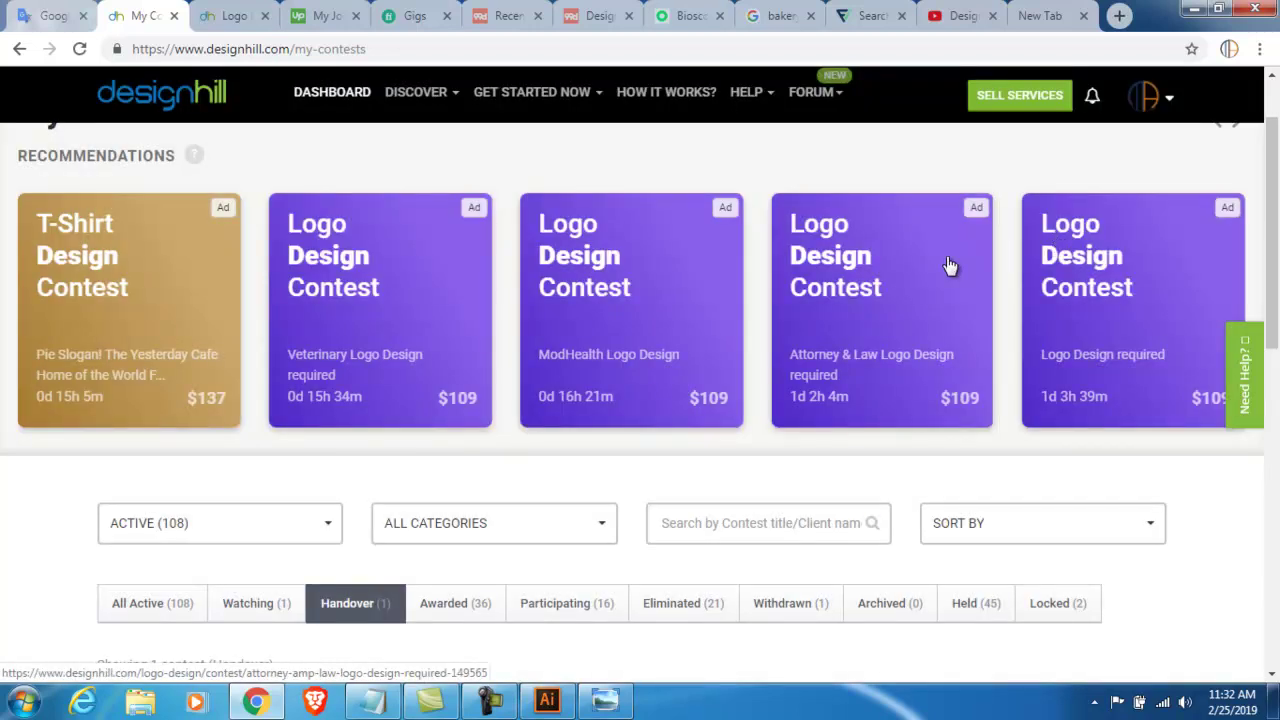
pyautogui.scroll(-4, 950, 268)
pyautogui.scroll(-2, 900, 406)
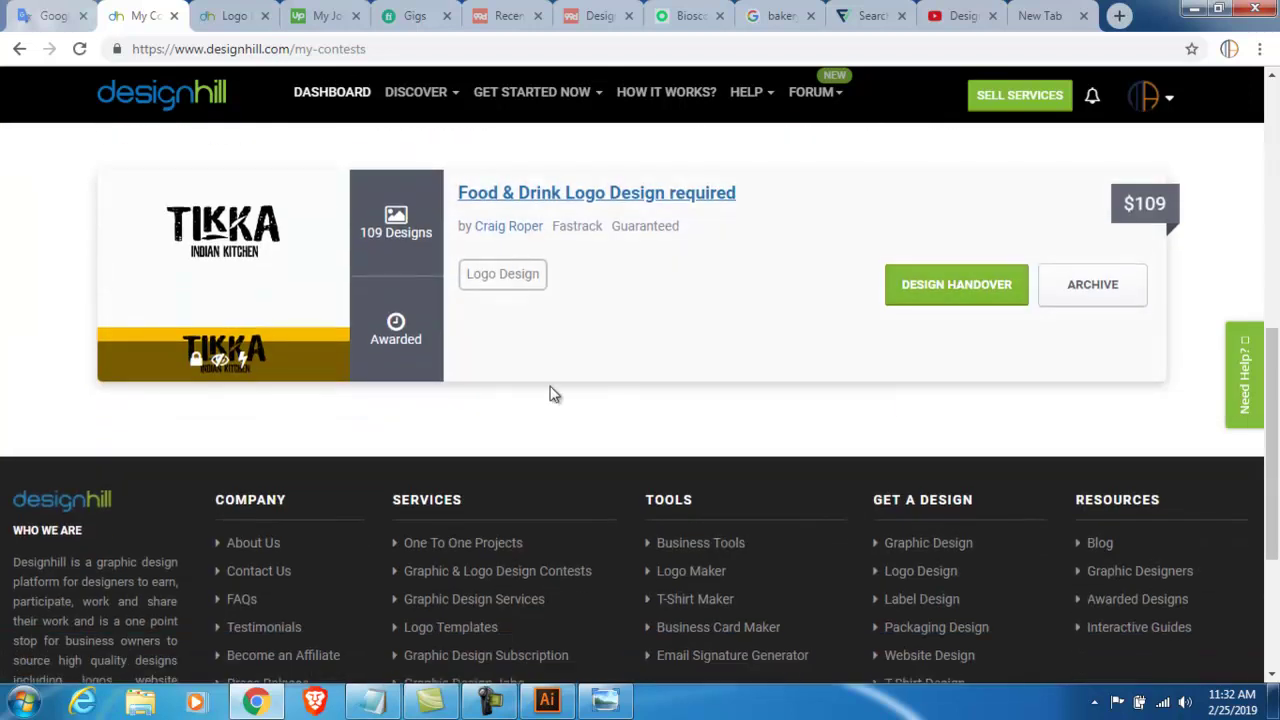
pyautogui.scroll(1, 553, 393)
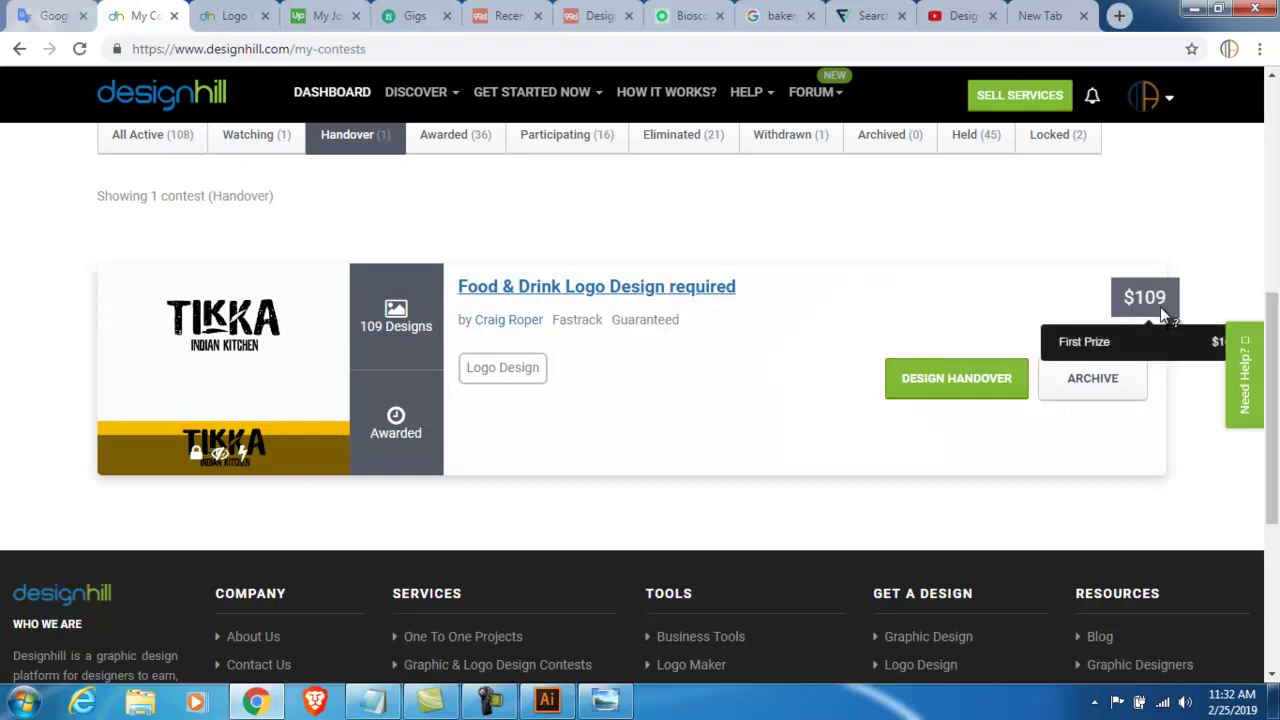
pyautogui.scroll(3, 1163, 311)
pyautogui.scroll(3, 1114, 311)
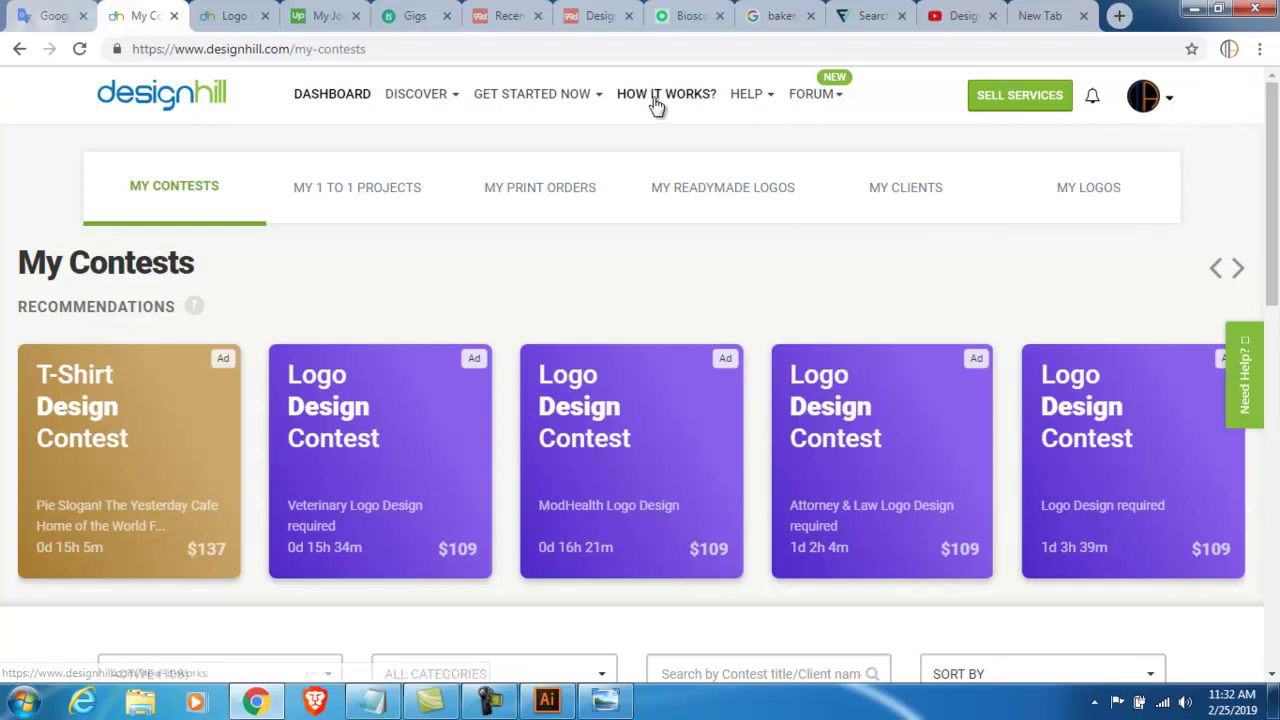
# Open the Browse Online Design Contests list from the get-started menu
pyautogui.click(598, 104)
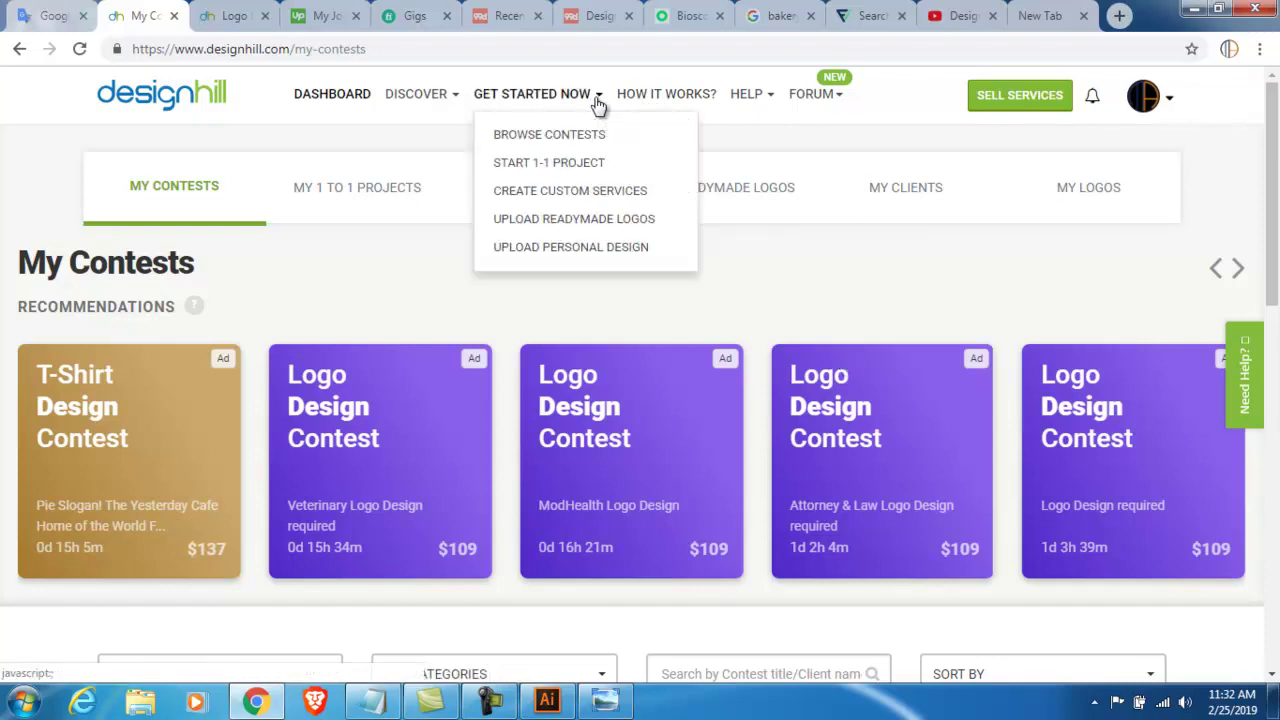
pyautogui.click(578, 136)
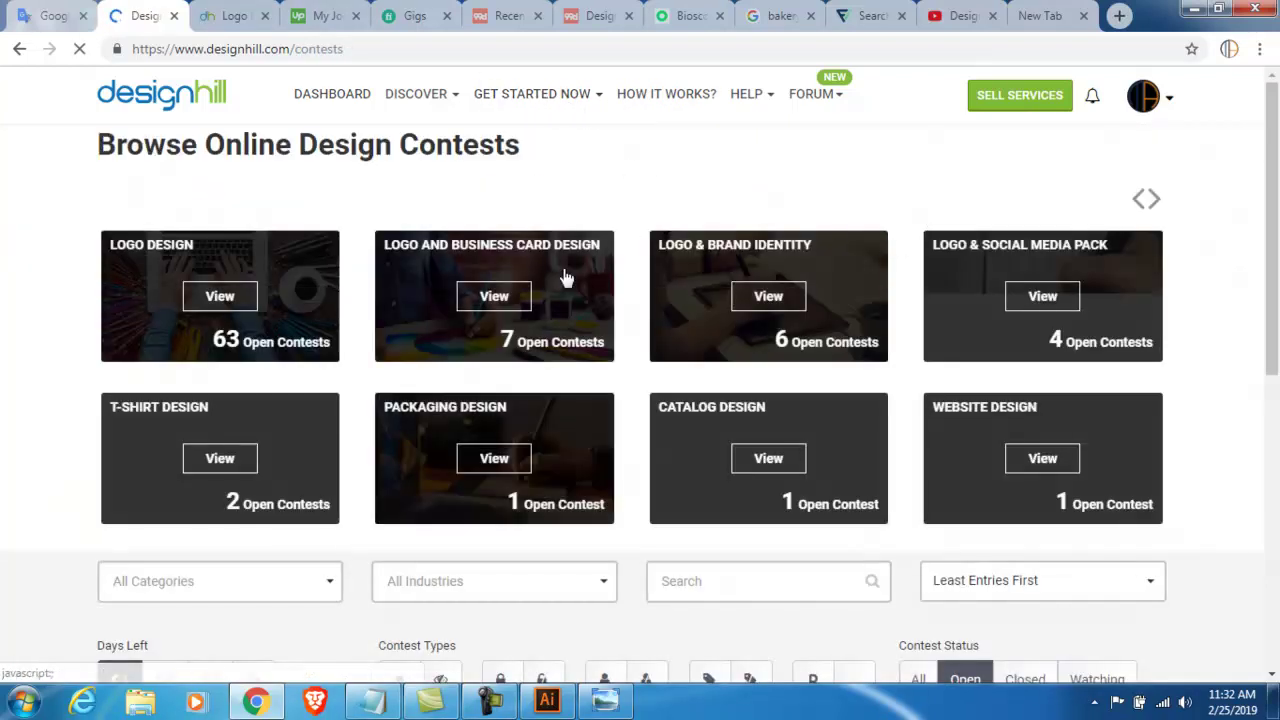
pyautogui.scroll(-3, 600, 340)
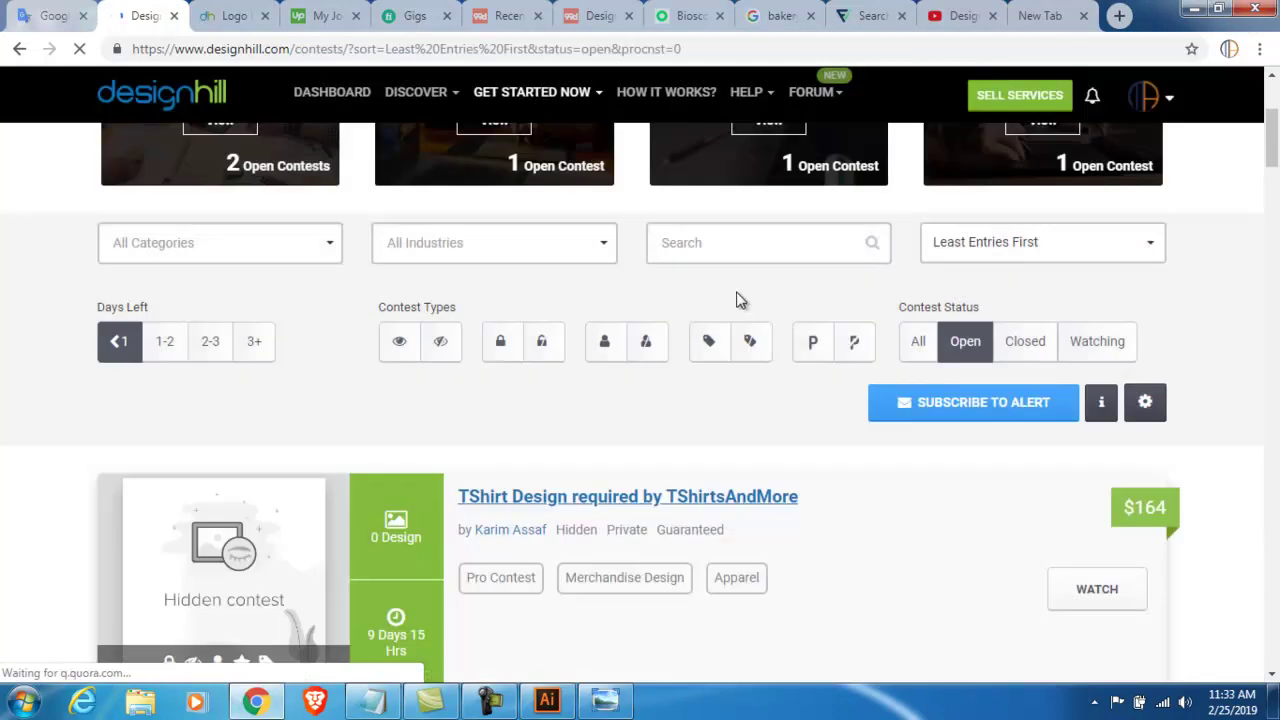
pyautogui.scroll(-4, 737, 300)
pyautogui.scroll(-3, 593, 375)
pyautogui.scroll(3, 594, 380)
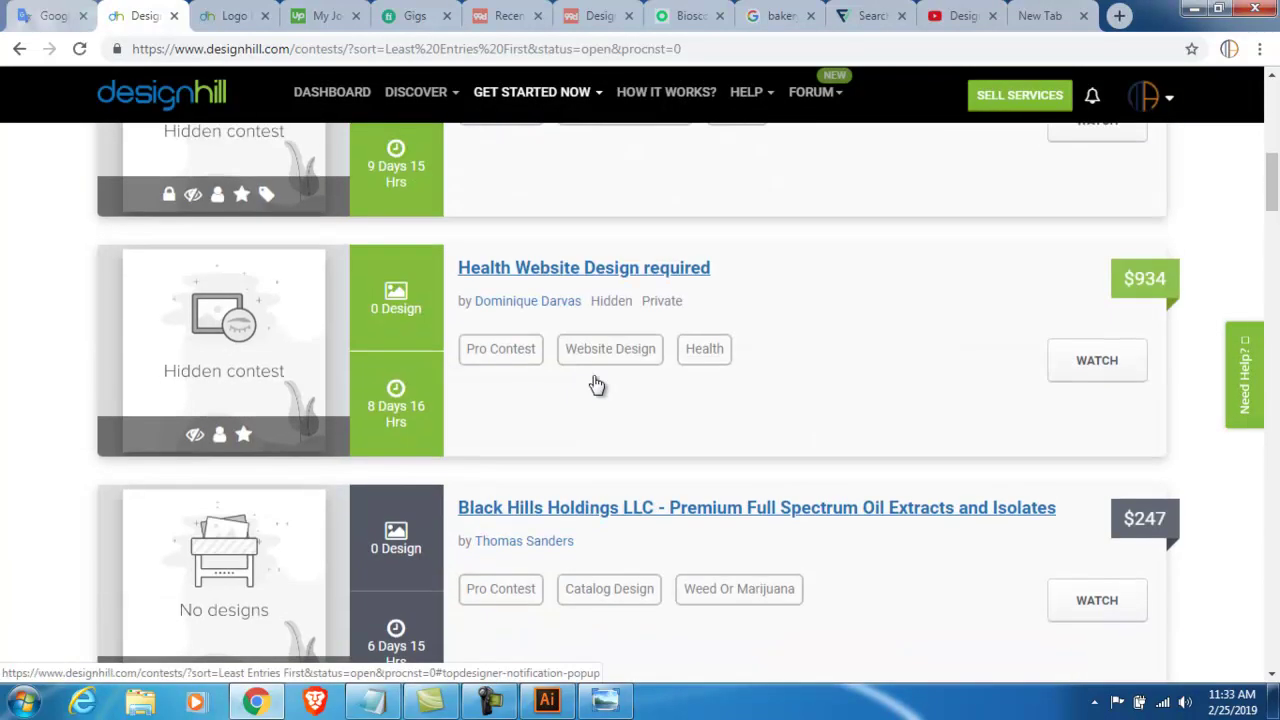
pyautogui.scroll(3, 560, 380)
pyautogui.moveTo(1144, 414)
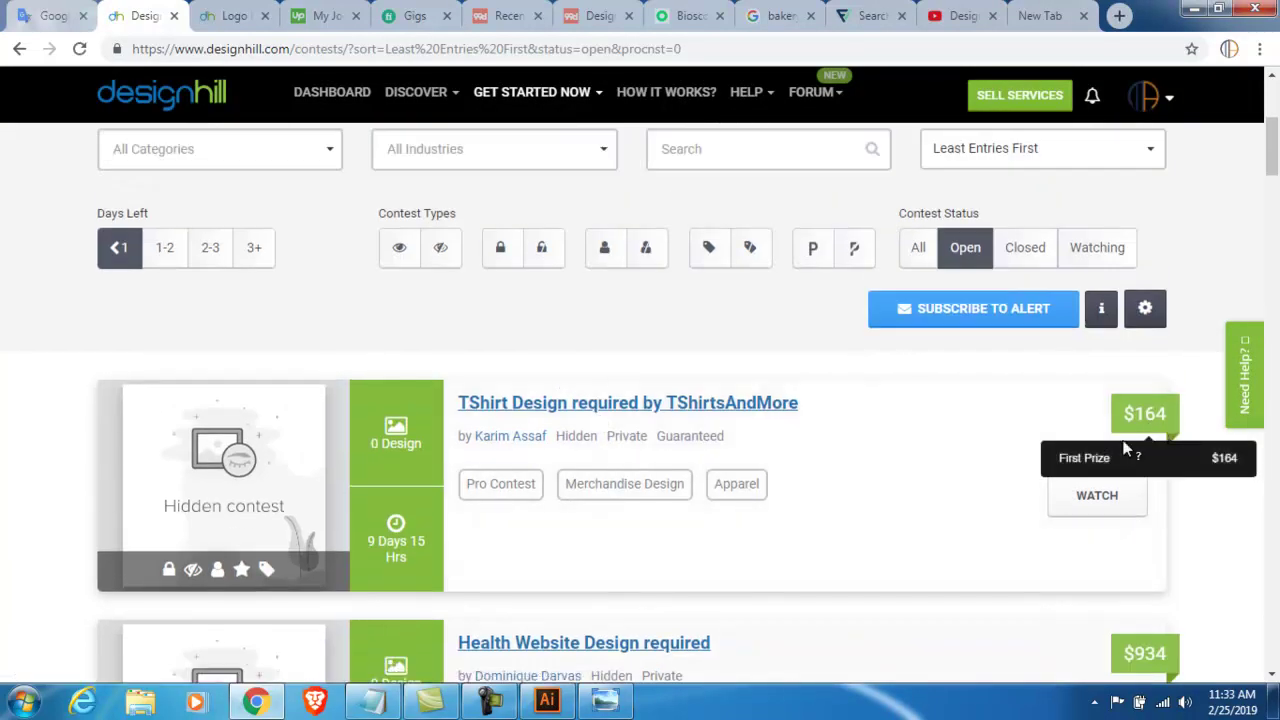
# Scroll through the open contests and return to the account dashboard
pyautogui.scroll(-2, 1135, 440)
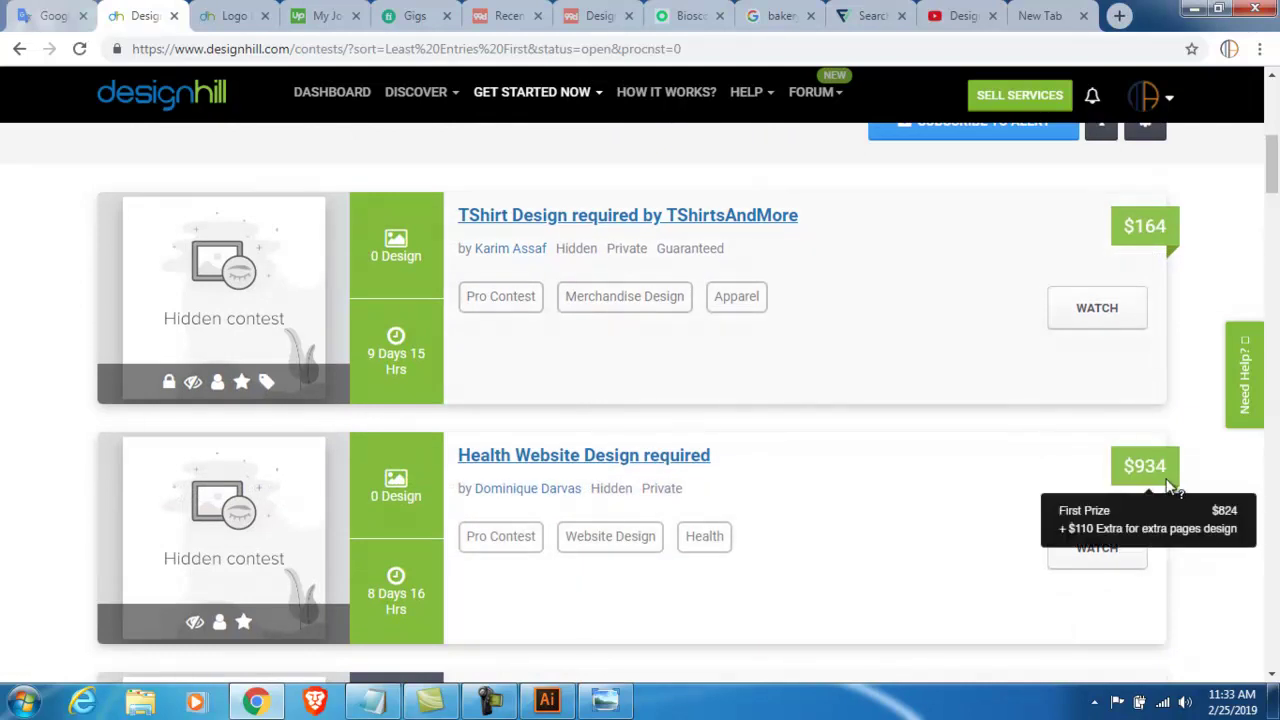
pyautogui.scroll(-3, 1090, 445)
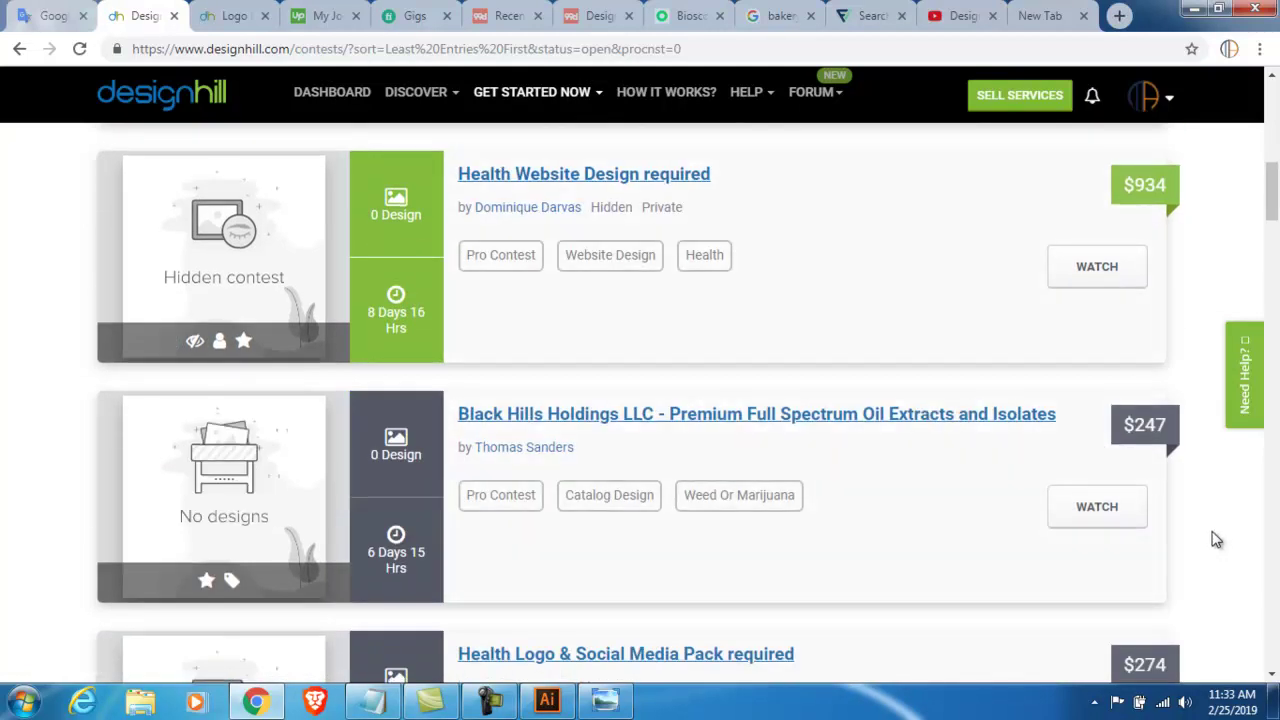
pyautogui.scroll(-3, 1175, 443)
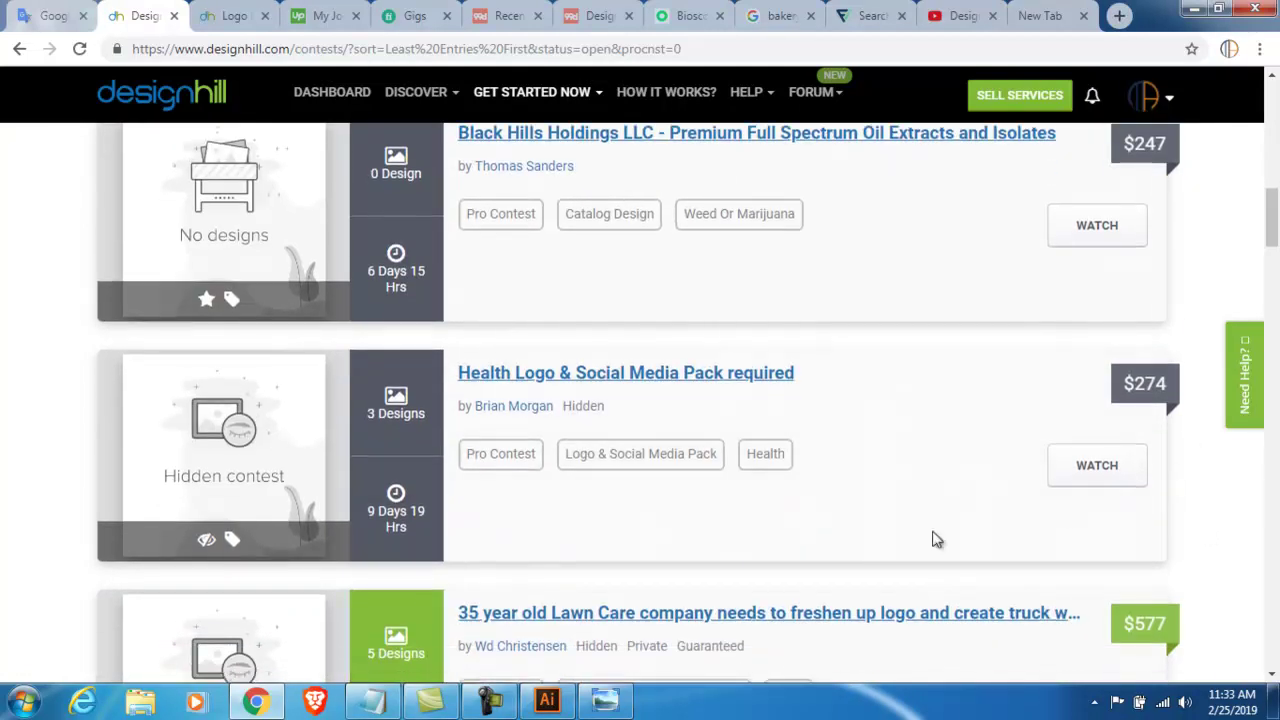
pyautogui.scroll(2, 843, 507)
pyautogui.scroll(2, 843, 505)
pyautogui.scroll(2, 843, 502)
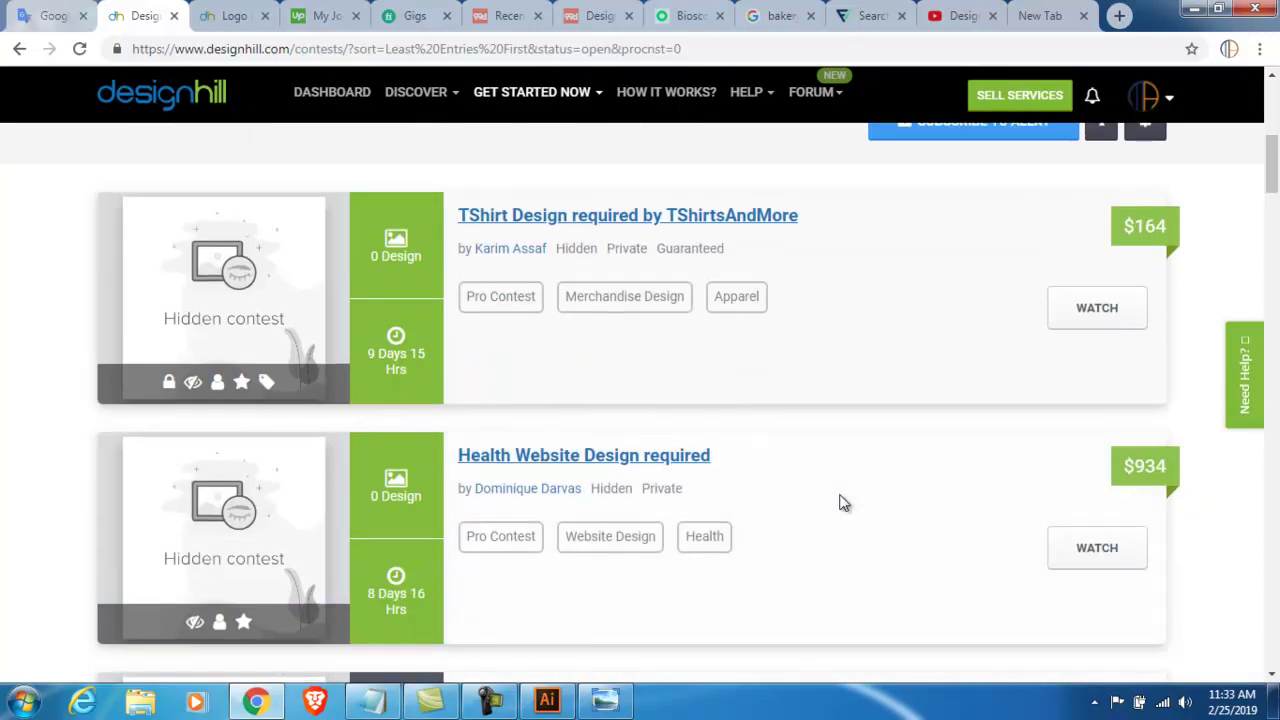
pyautogui.scroll(5, 843, 503)
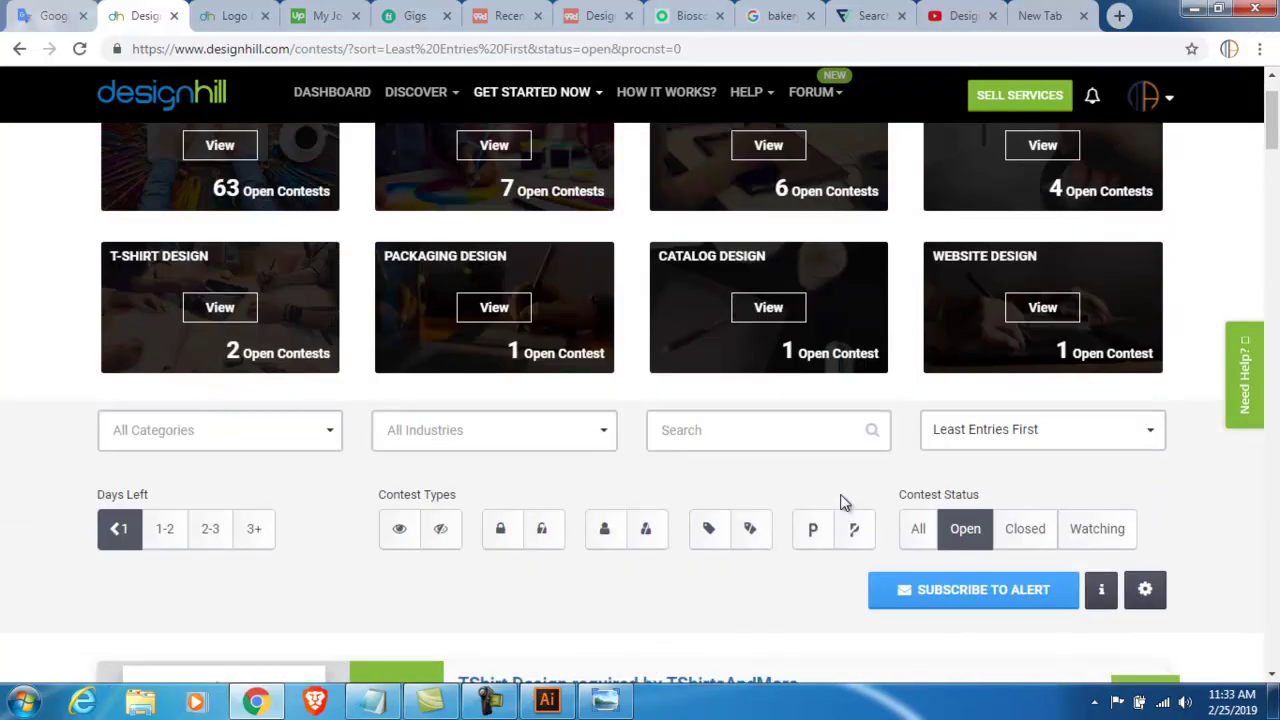
pyautogui.scroll(2, 841, 493)
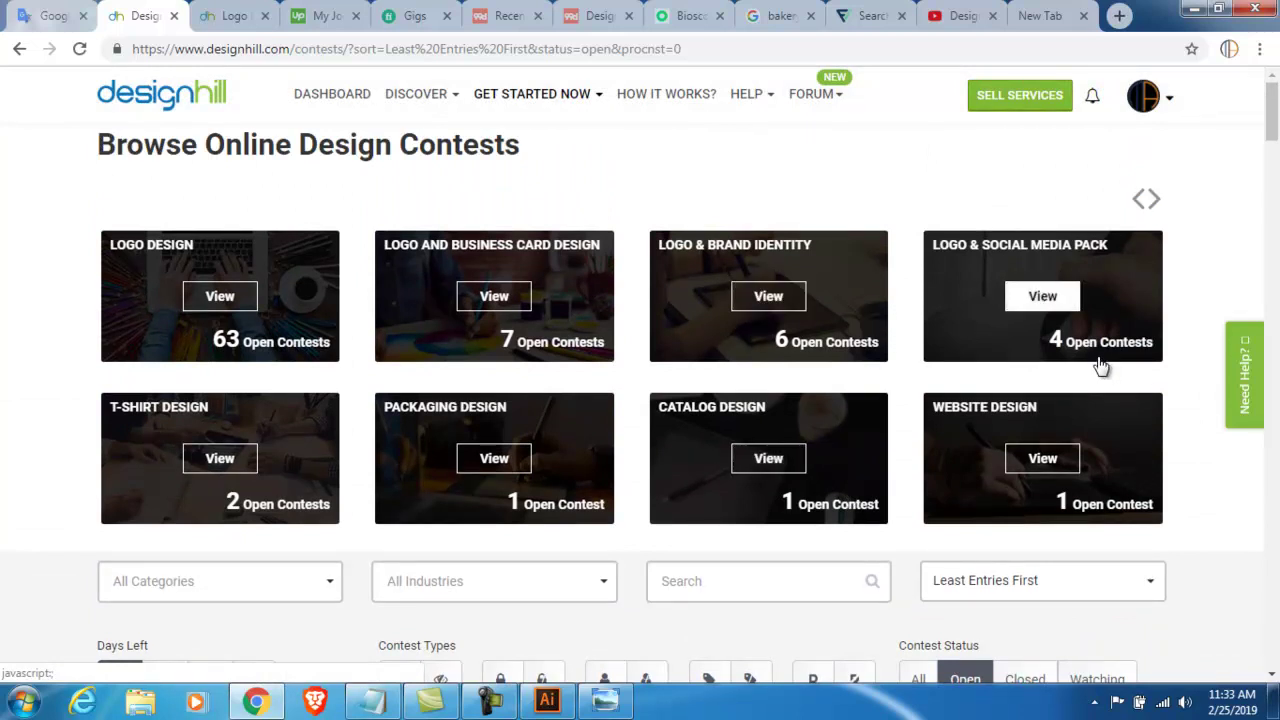
pyautogui.click(331, 95)
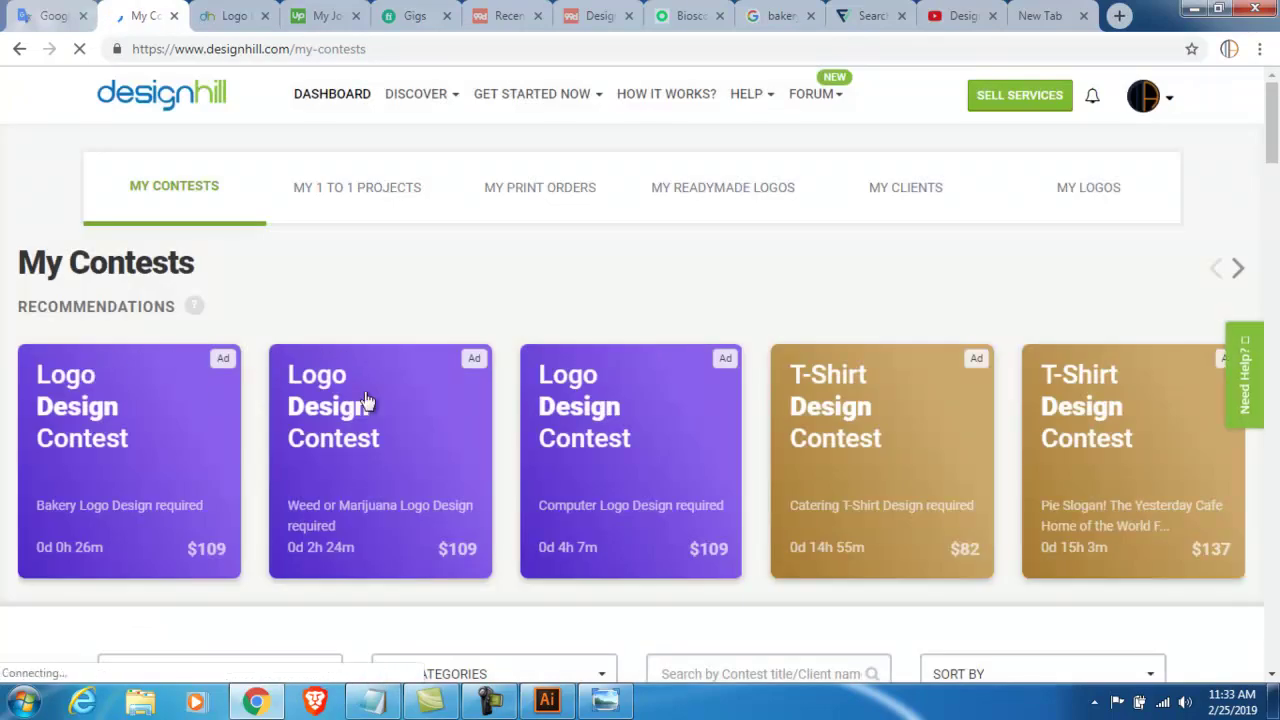
# Advance the recommended contests carousel nine more times
pyautogui.click(1240, 270)
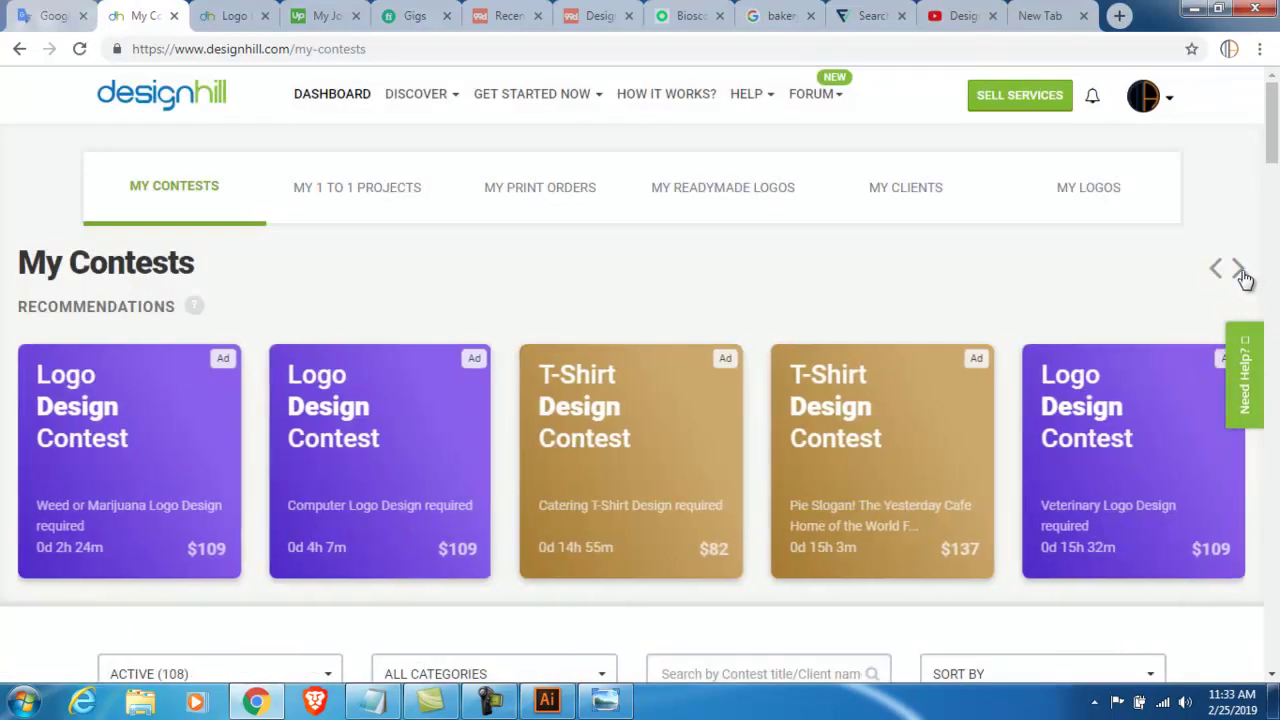
pyautogui.click(1240, 270)
pyautogui.click(1240, 270)
pyautogui.click(1240, 270)
pyautogui.click(1240, 272)
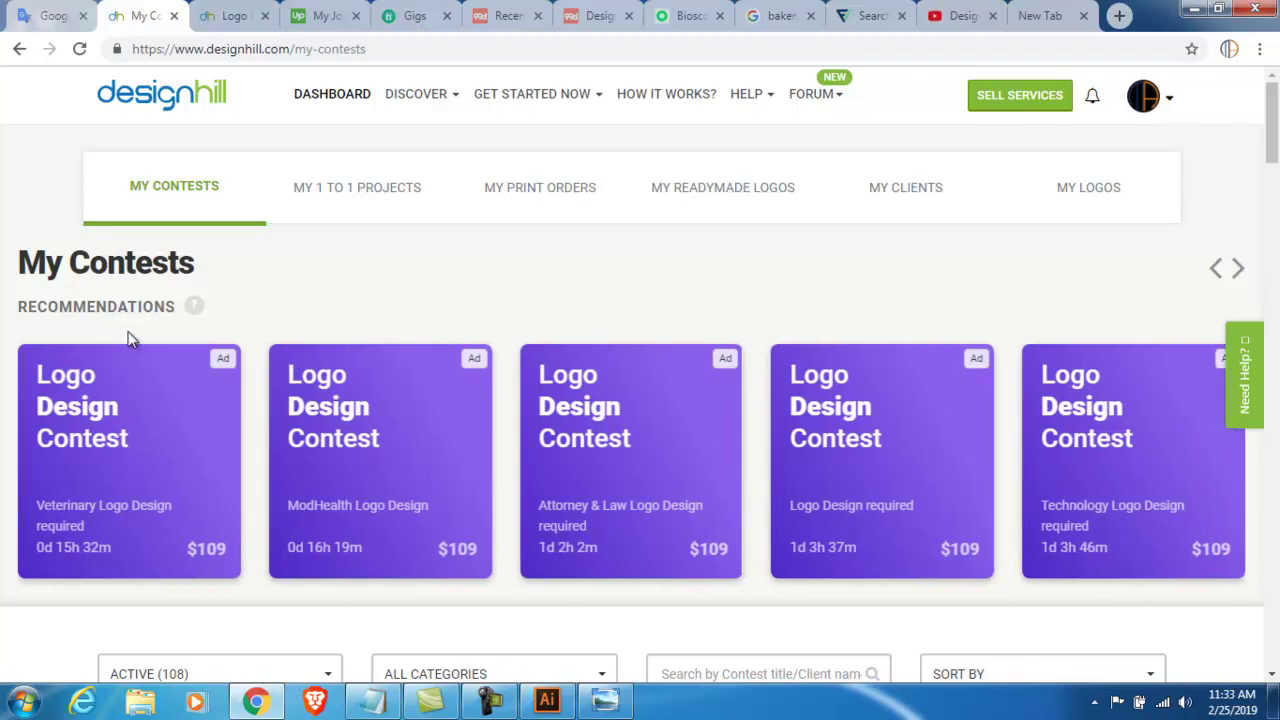
pyautogui.click(1240, 268)
pyautogui.click(1240, 268)
pyautogui.click(1240, 268)
pyautogui.click(1240, 268)
pyautogui.click(1240, 268)
pyautogui.click(1240, 268)
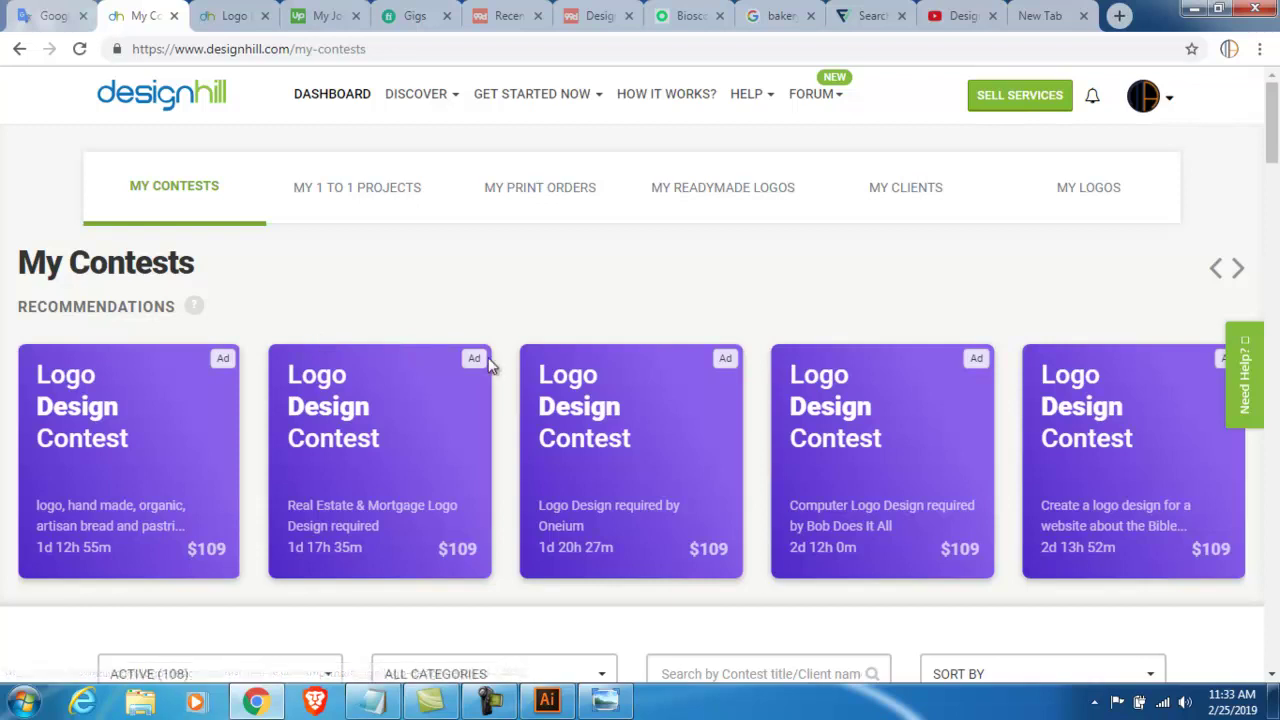
pyautogui.scroll(-2, 491, 365)
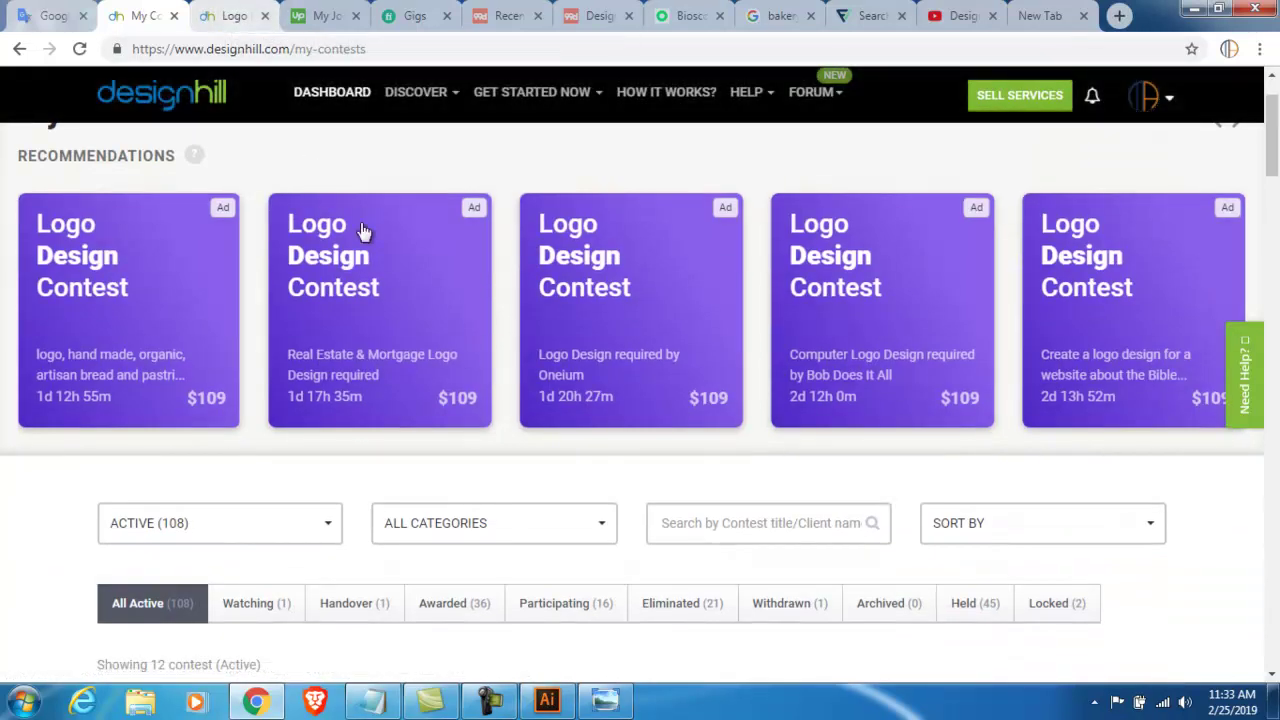
# Switch to the Logo browser tab showing the Bakery Logo Design required submit page
pyautogui.click(237, 12)
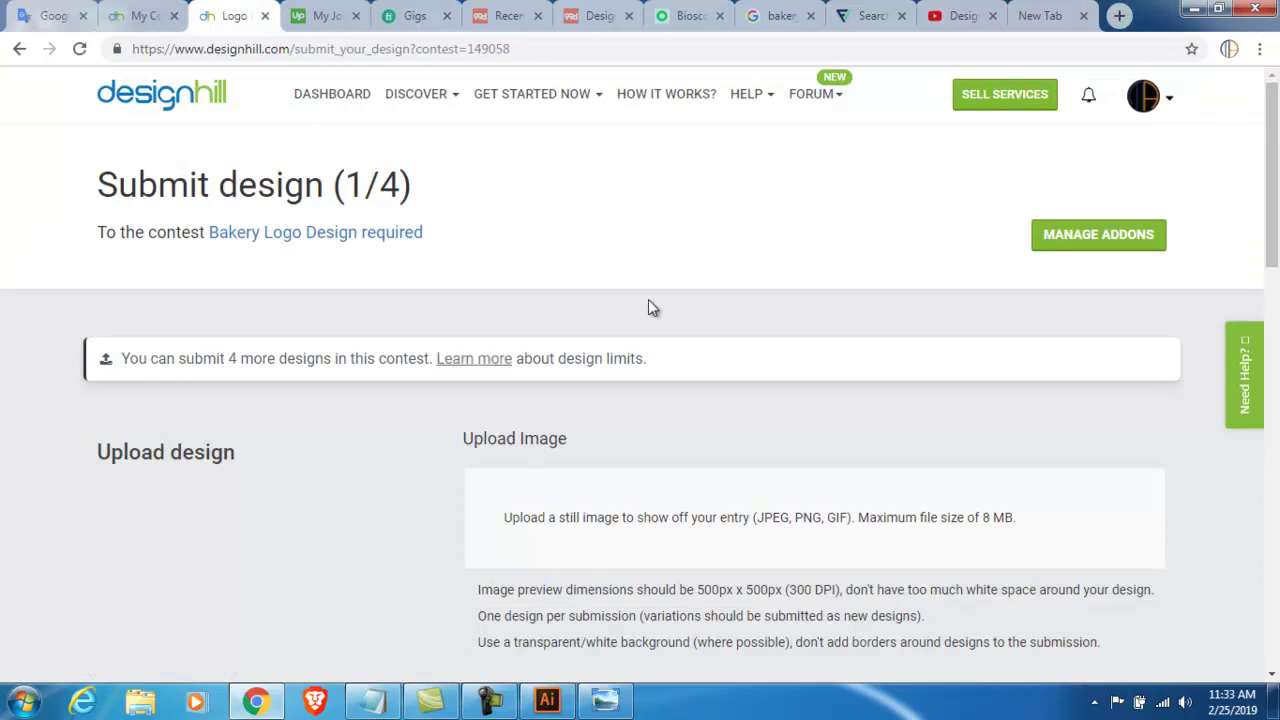
pyautogui.scroll(-2, 577, 276)
pyautogui.scroll(2, 580, 277)
# Go back to the bakery contest brief and read the Salty Crumbs name request
pyautogui.click(19, 48)
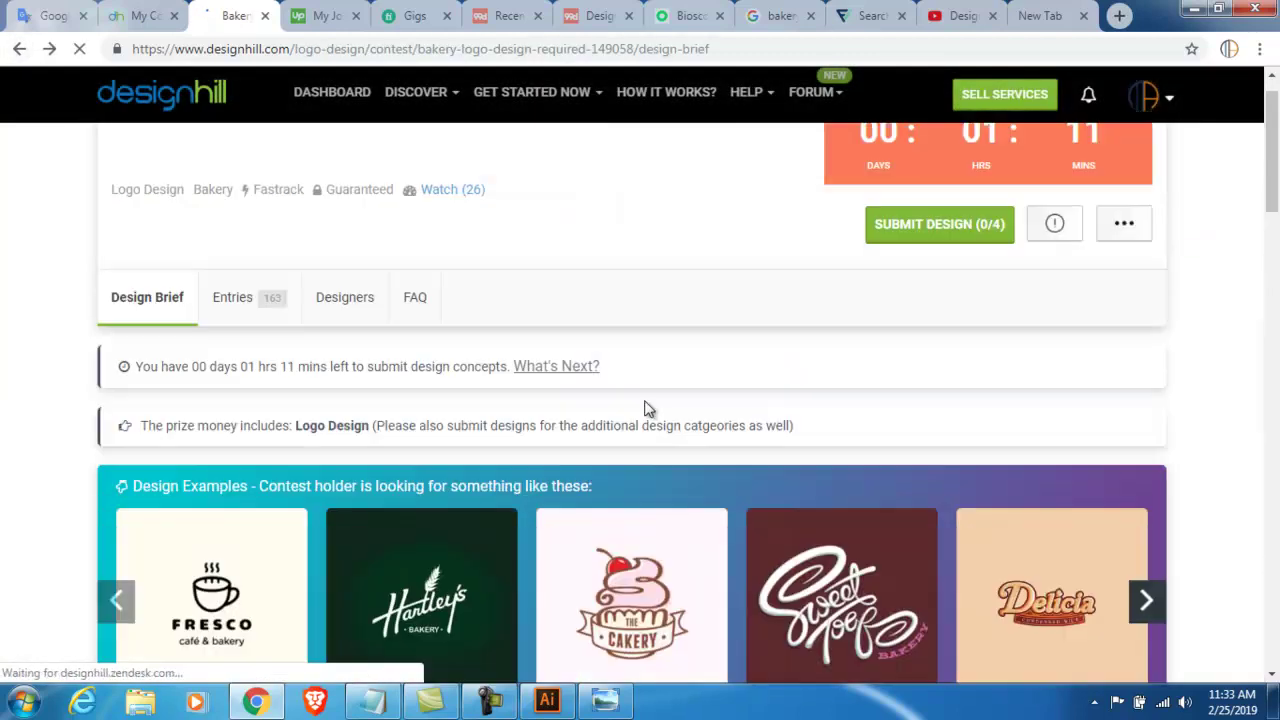
pyautogui.scroll(-4, 646, 293)
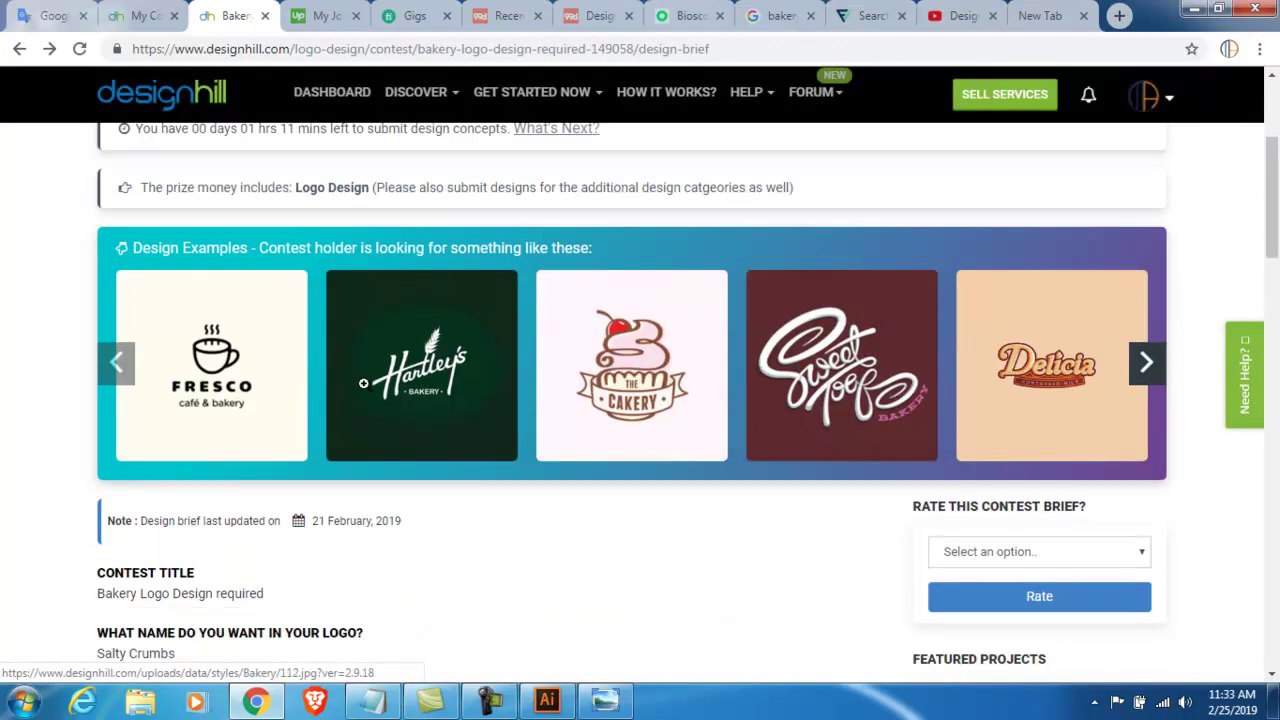
pyautogui.scroll(-3, 561, 510)
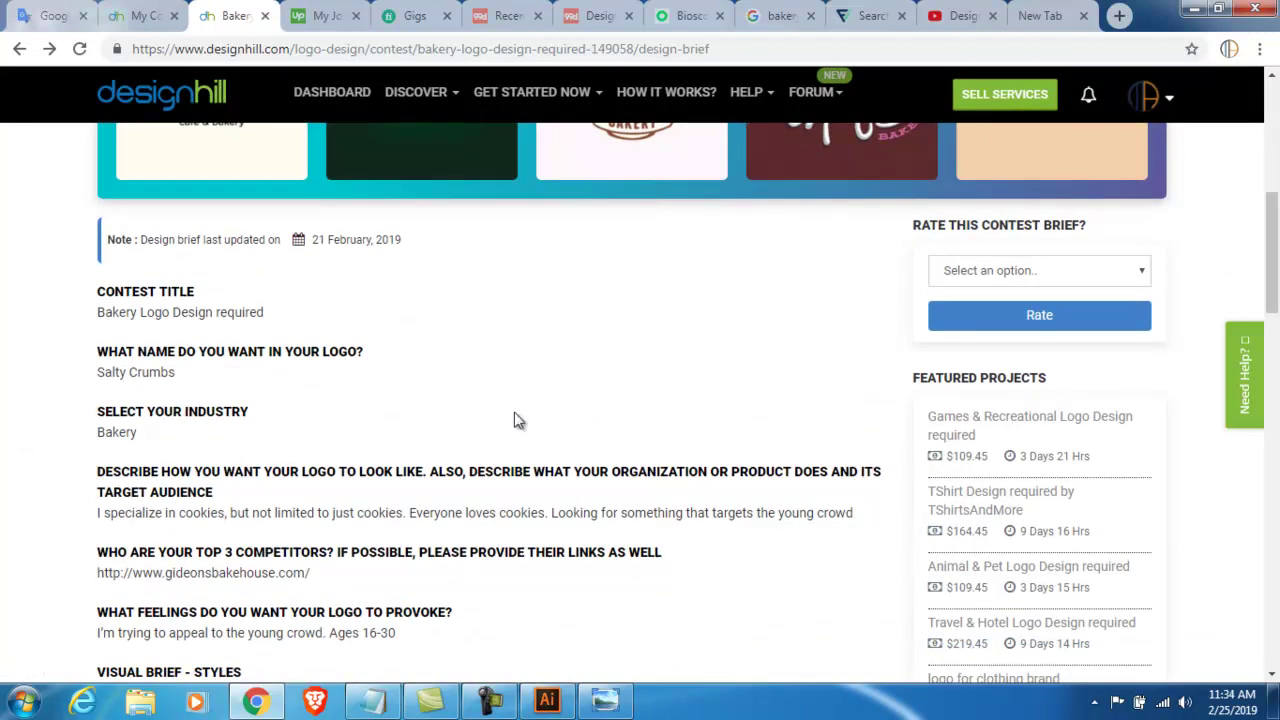
pyautogui.scroll(4, 518, 420)
pyautogui.scroll(3, 437, 363)
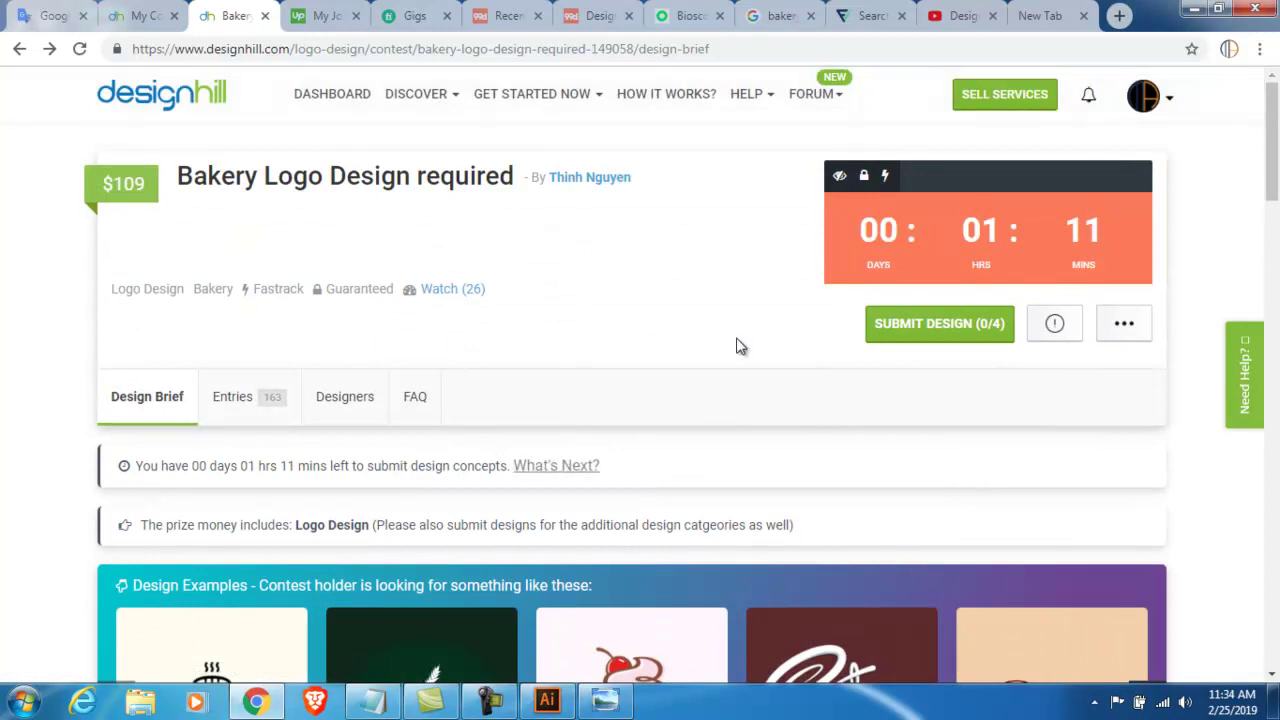
pyautogui.scroll(-3, 740, 346)
pyautogui.scroll(-3, 741, 346)
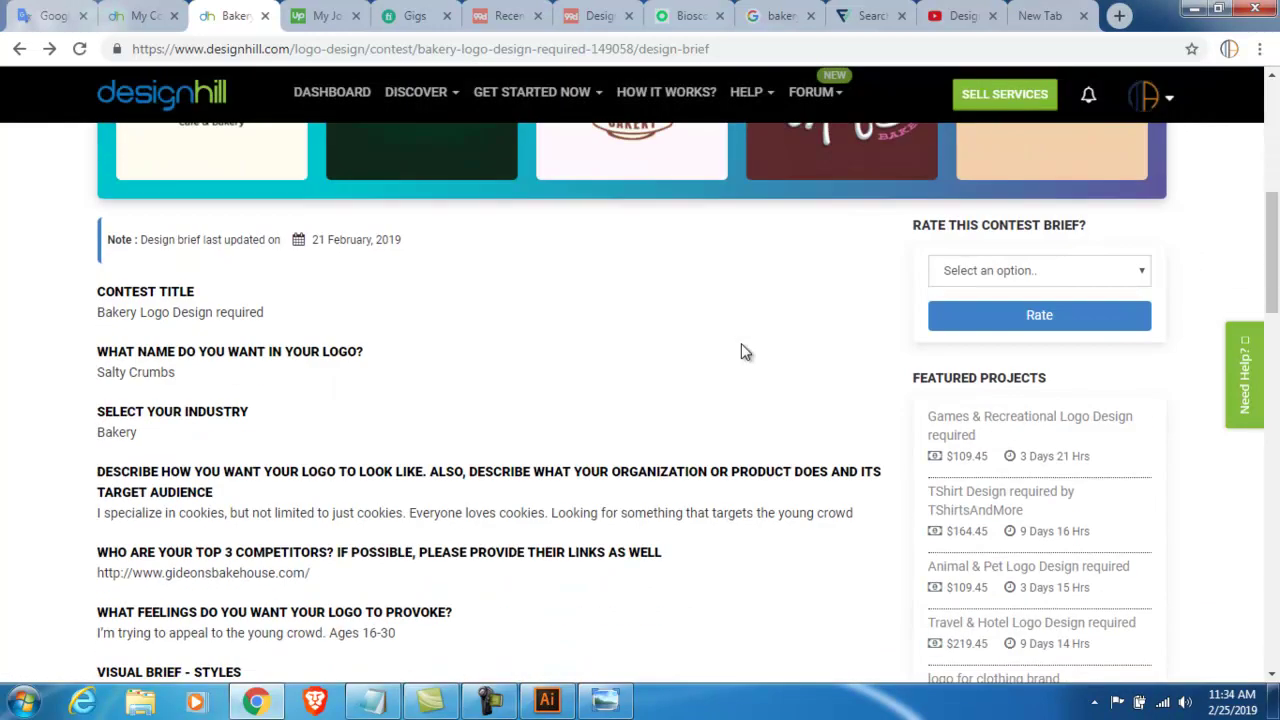
pyautogui.scroll(-1, 741, 343)
pyautogui.scroll(-2, 739, 346)
pyautogui.scroll(3, 739, 346)
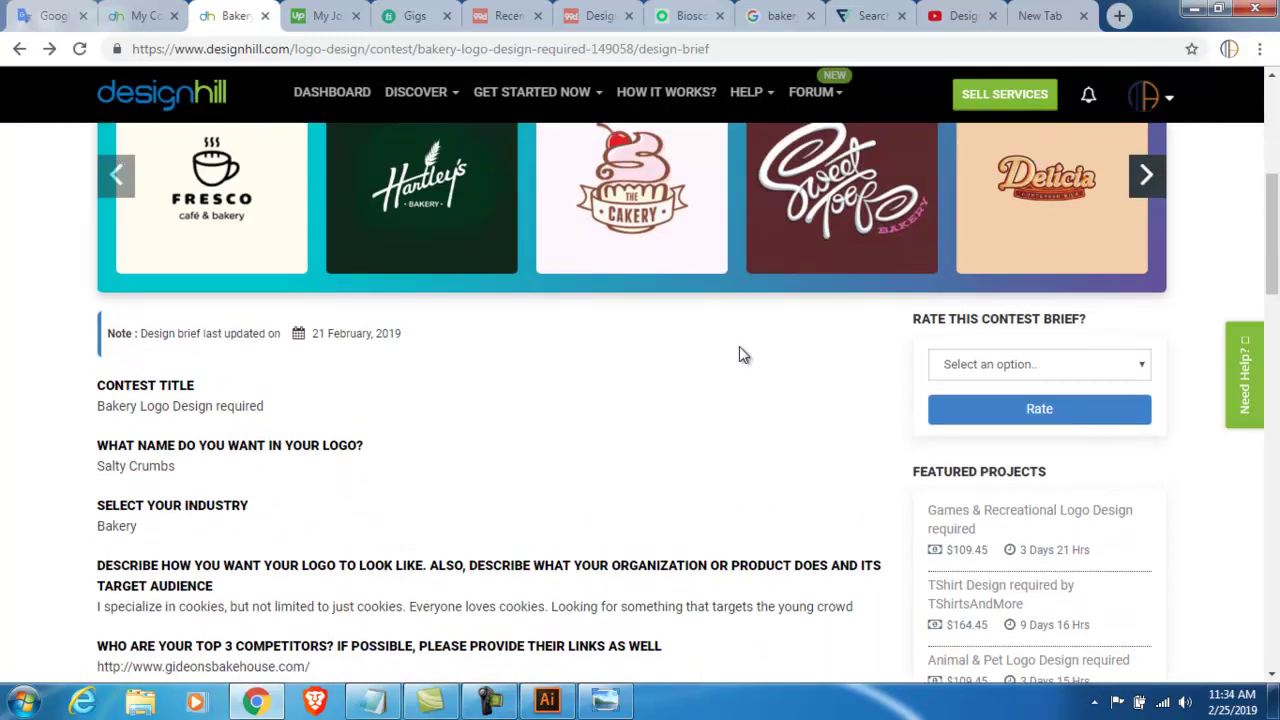
pyautogui.scroll(2, 739, 346)
pyautogui.scroll(2, 600, 320)
# Scroll down the brief to the sample styles and colours to explore
pyautogui.scroll(-1, 210, 260)
pyautogui.scroll(1, 208, 258)
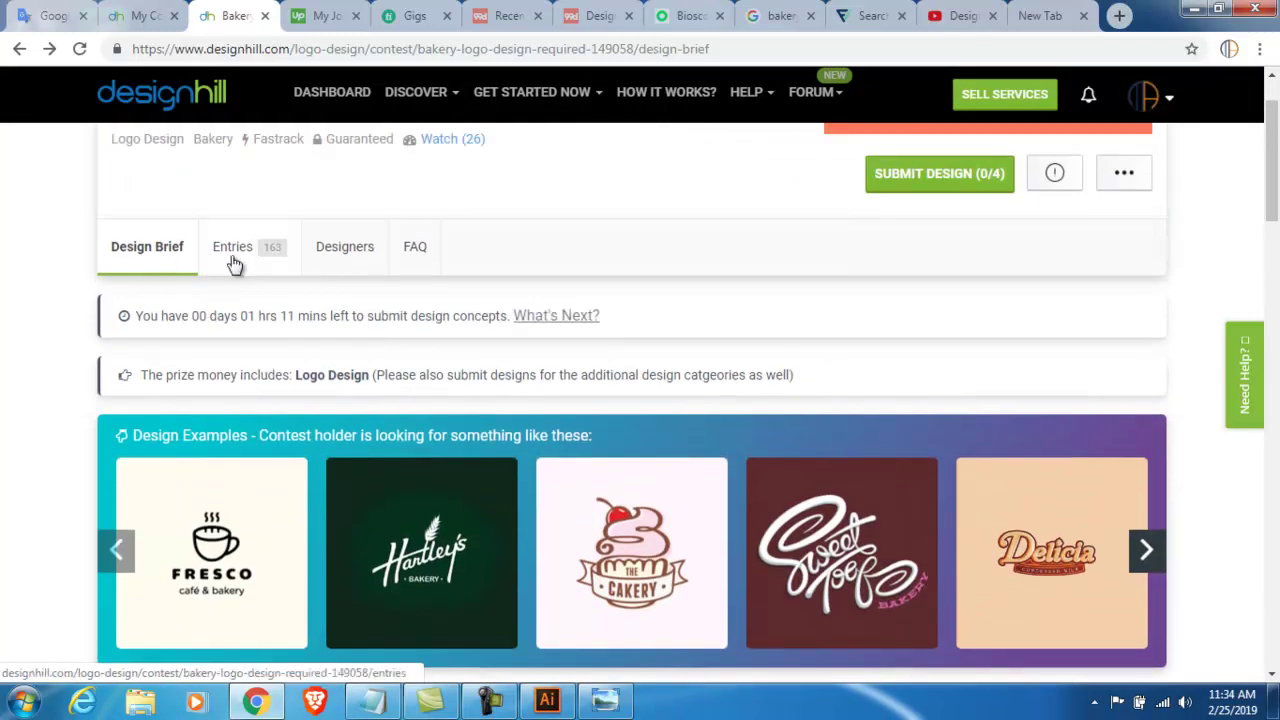
pyautogui.scroll(-5, 385, 265)
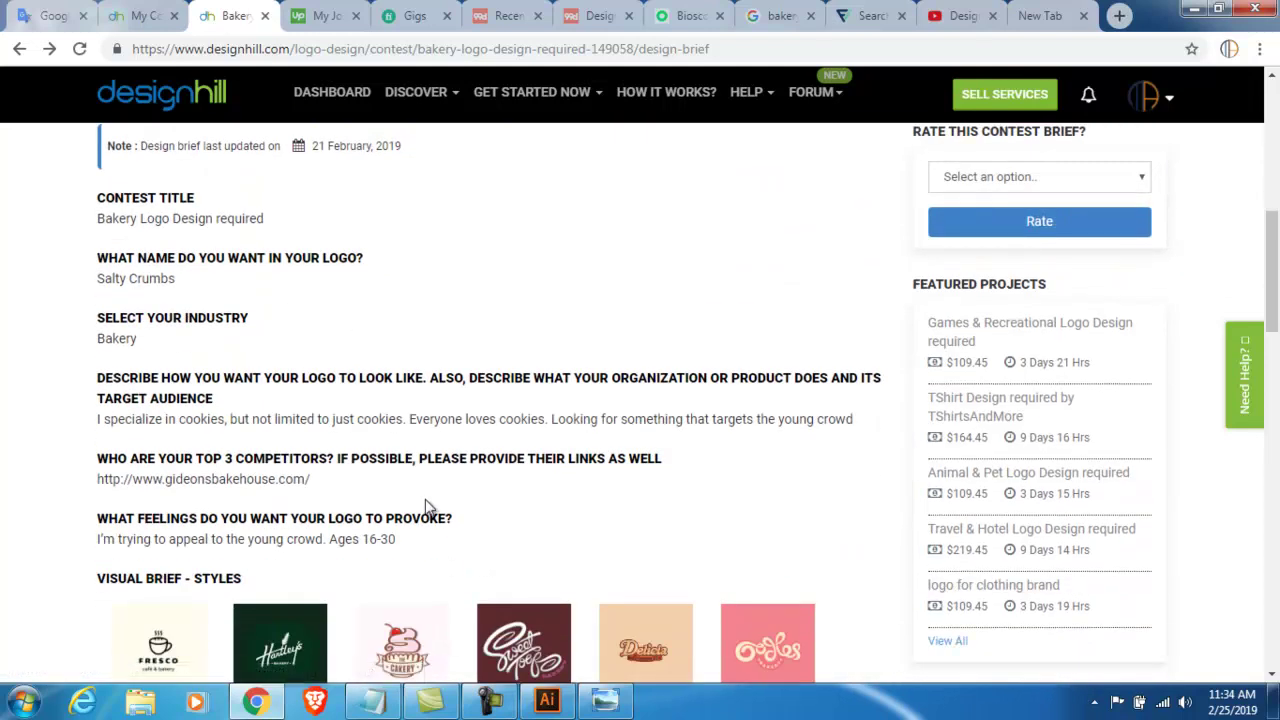
pyautogui.scroll(-5, 368, 308)
pyautogui.scroll(4, 150, 340)
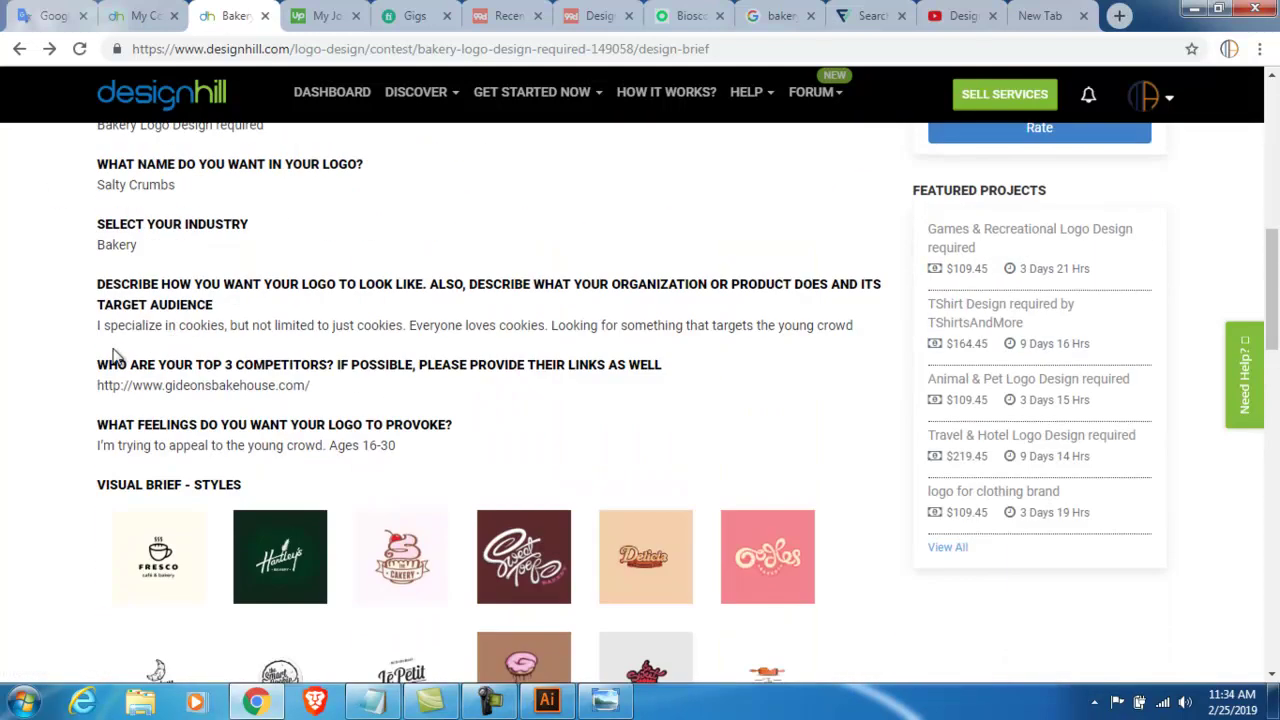
pyautogui.scroll(-2, 277, 410)
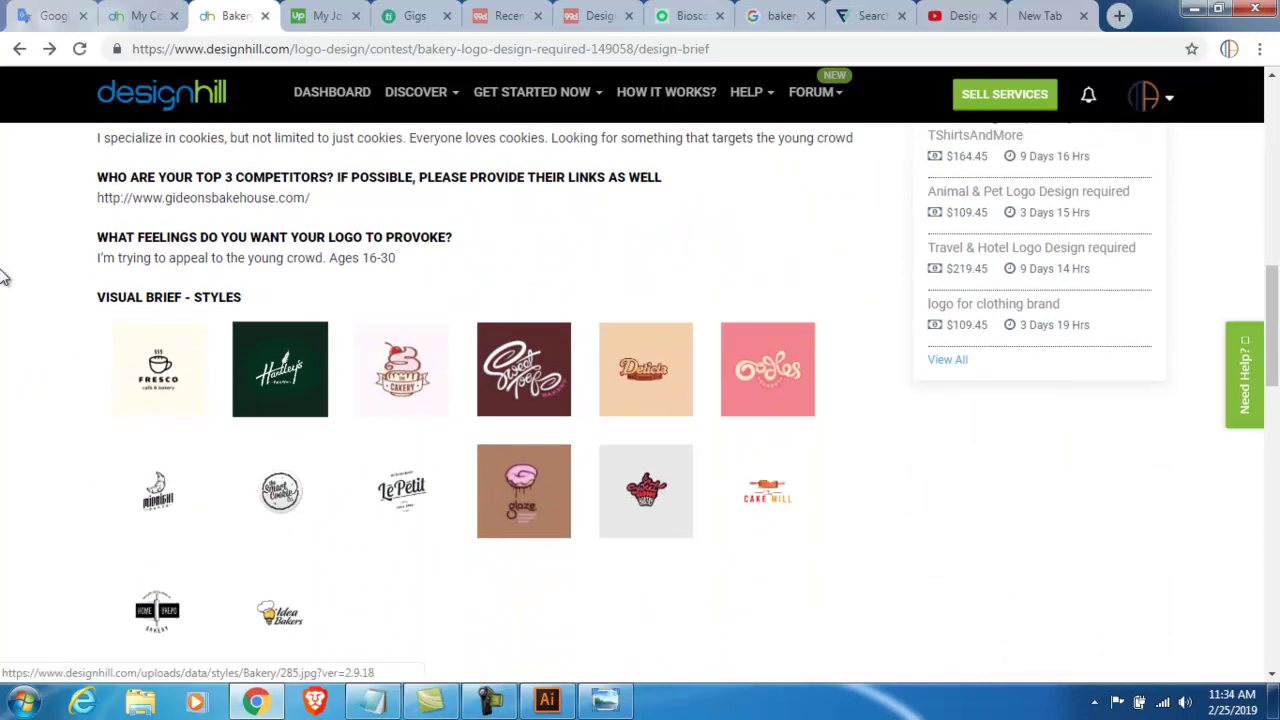
pyautogui.scroll(-2, 215, 362)
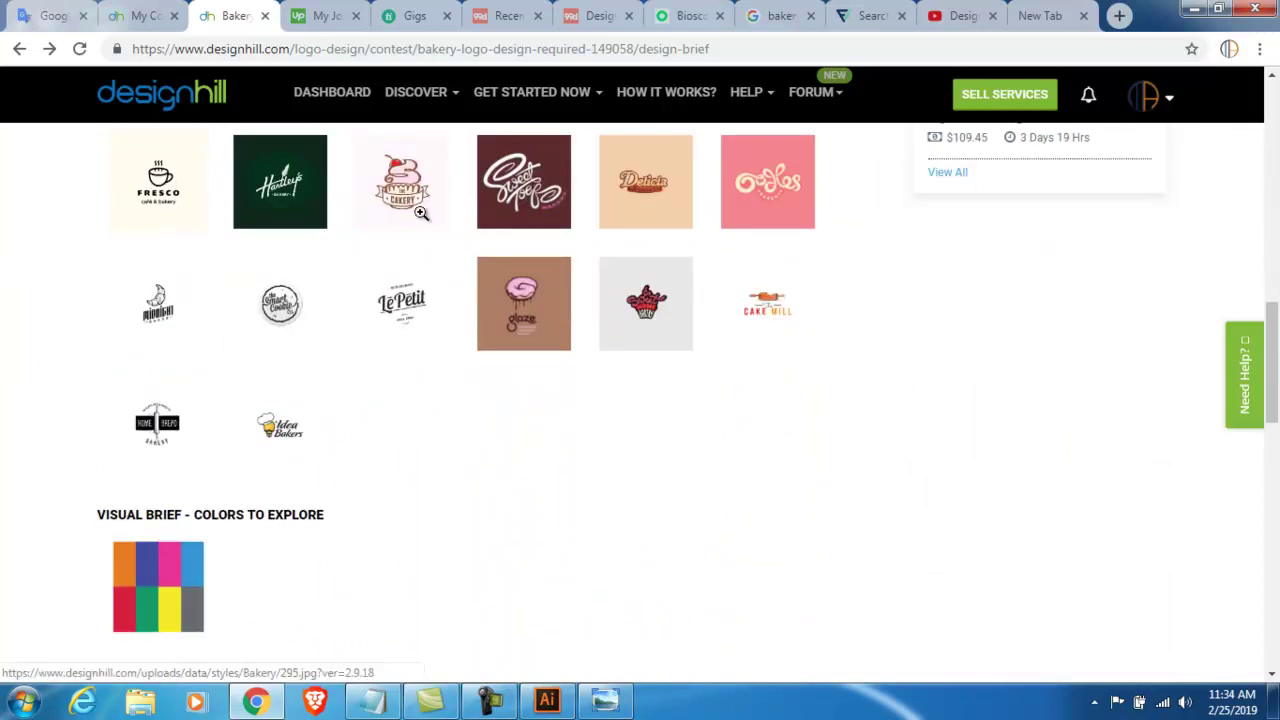
pyautogui.scroll(-1, 338, 200)
pyautogui.scroll(-1, 337, 205)
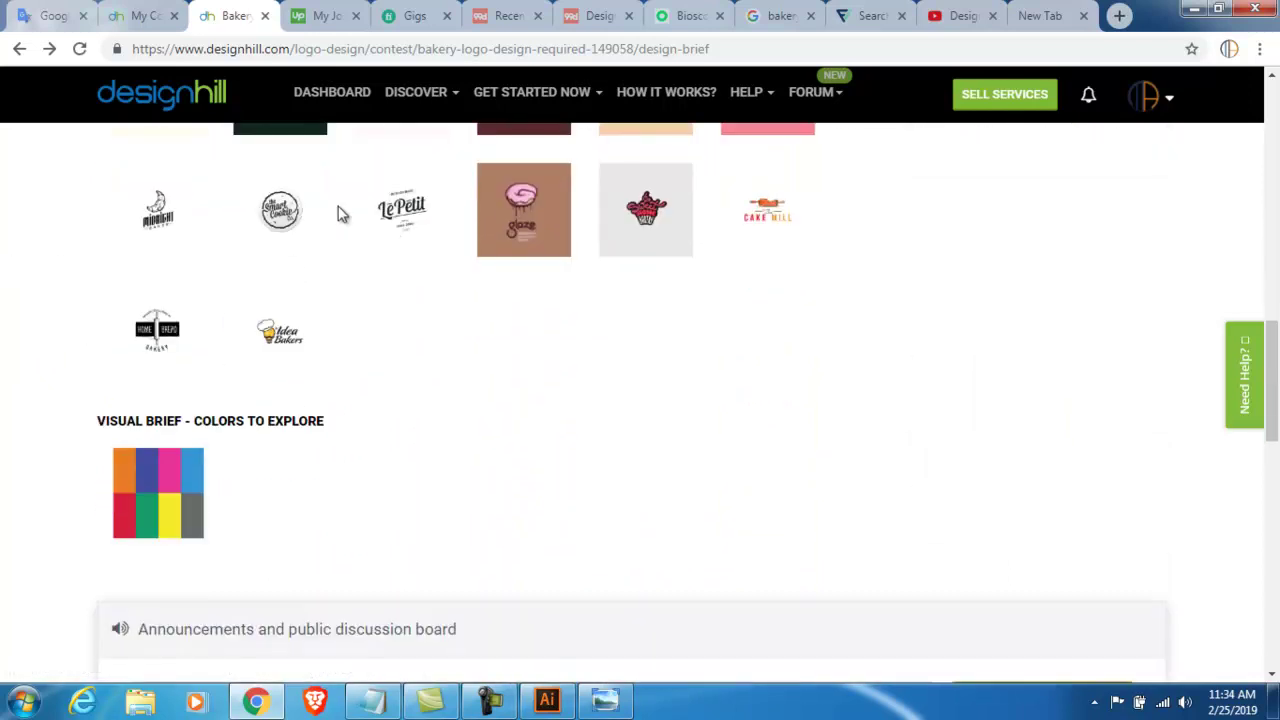
pyautogui.scroll(2, 337, 208)
pyautogui.click(136, 240)
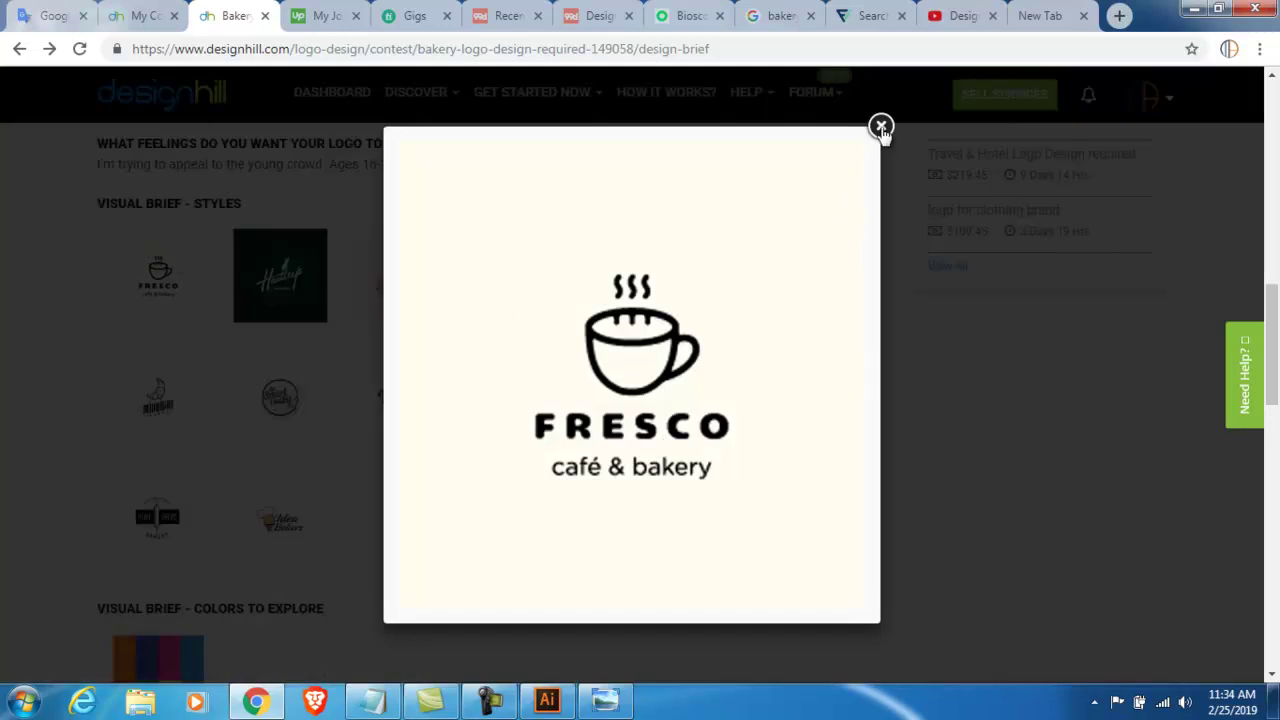
pyautogui.click(881, 126)
pyautogui.scroll(-3, 490, 410)
pyautogui.scroll(3, 369, 349)
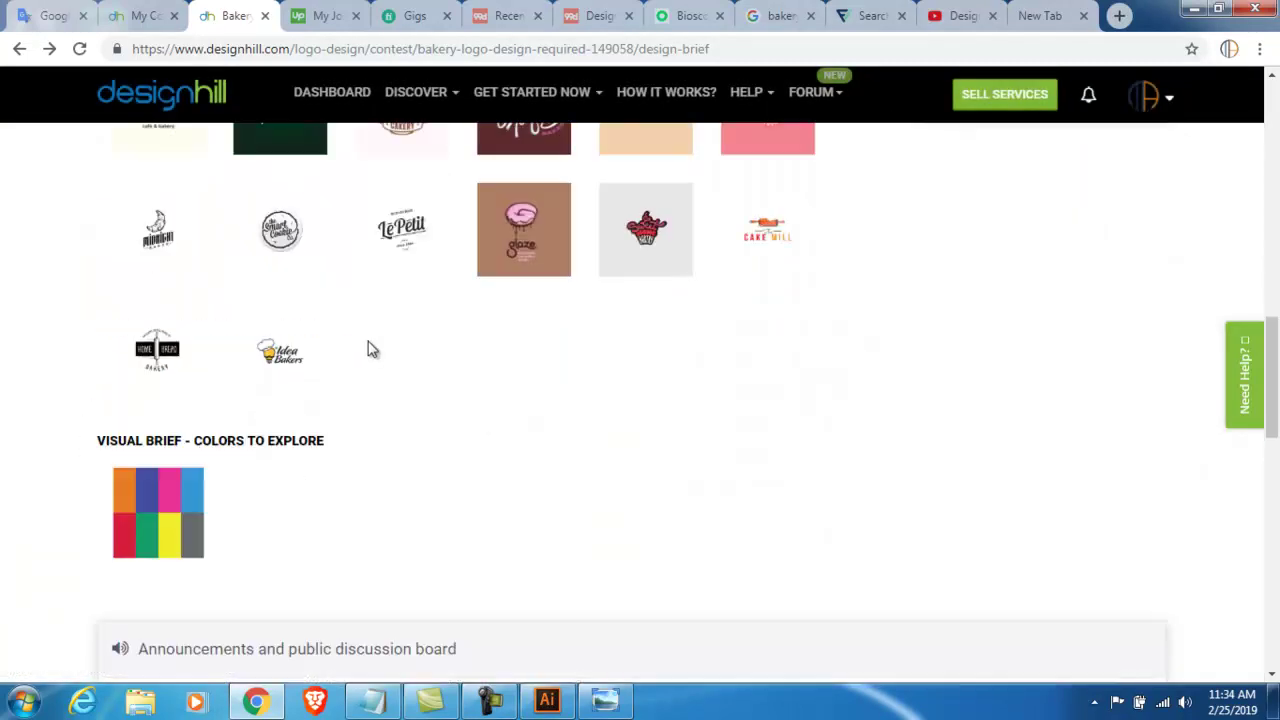
pyautogui.scroll(-2, 240, 588)
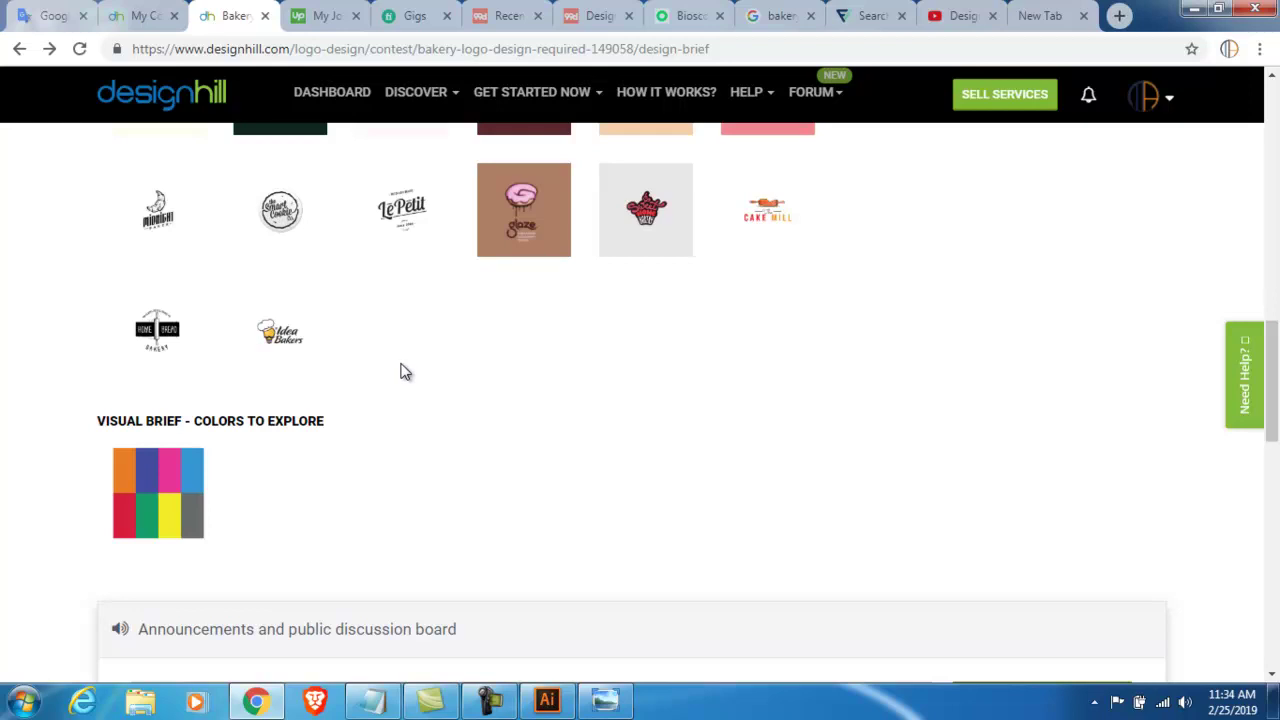
pyautogui.scroll(3, 403, 370)
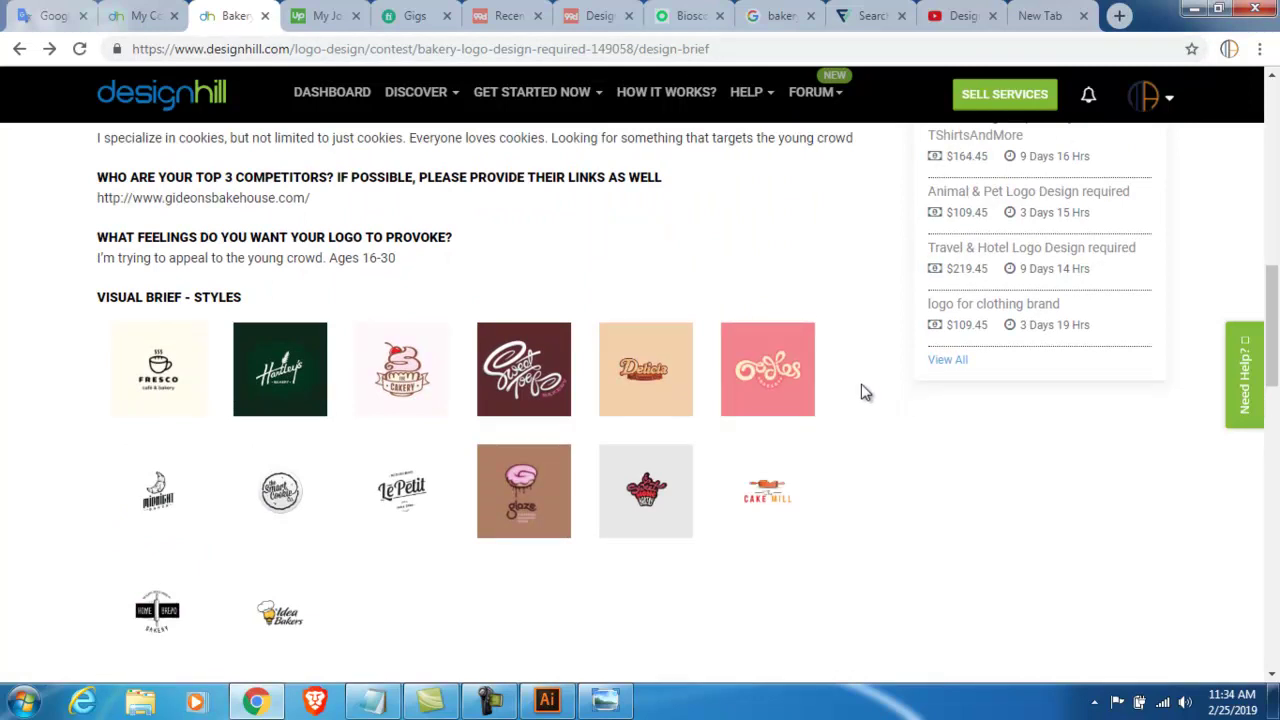
pyautogui.scroll(2, 866, 392)
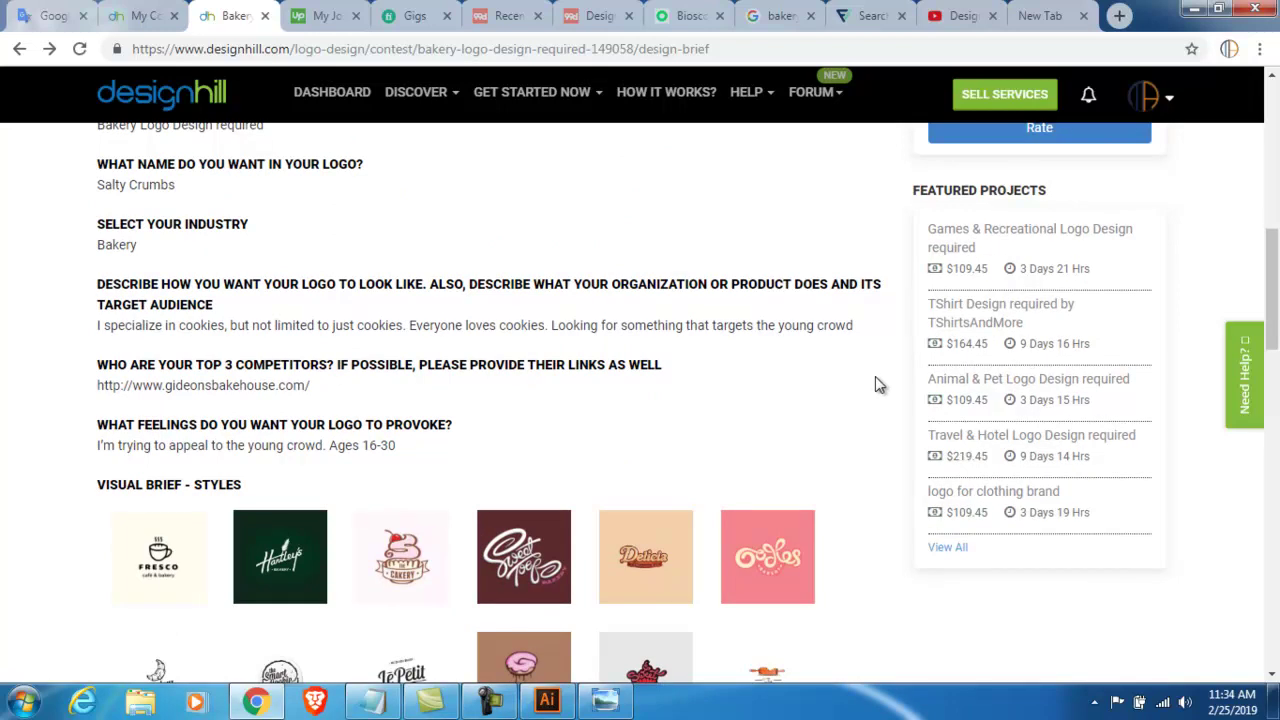
pyautogui.scroll(4, 890, 376)
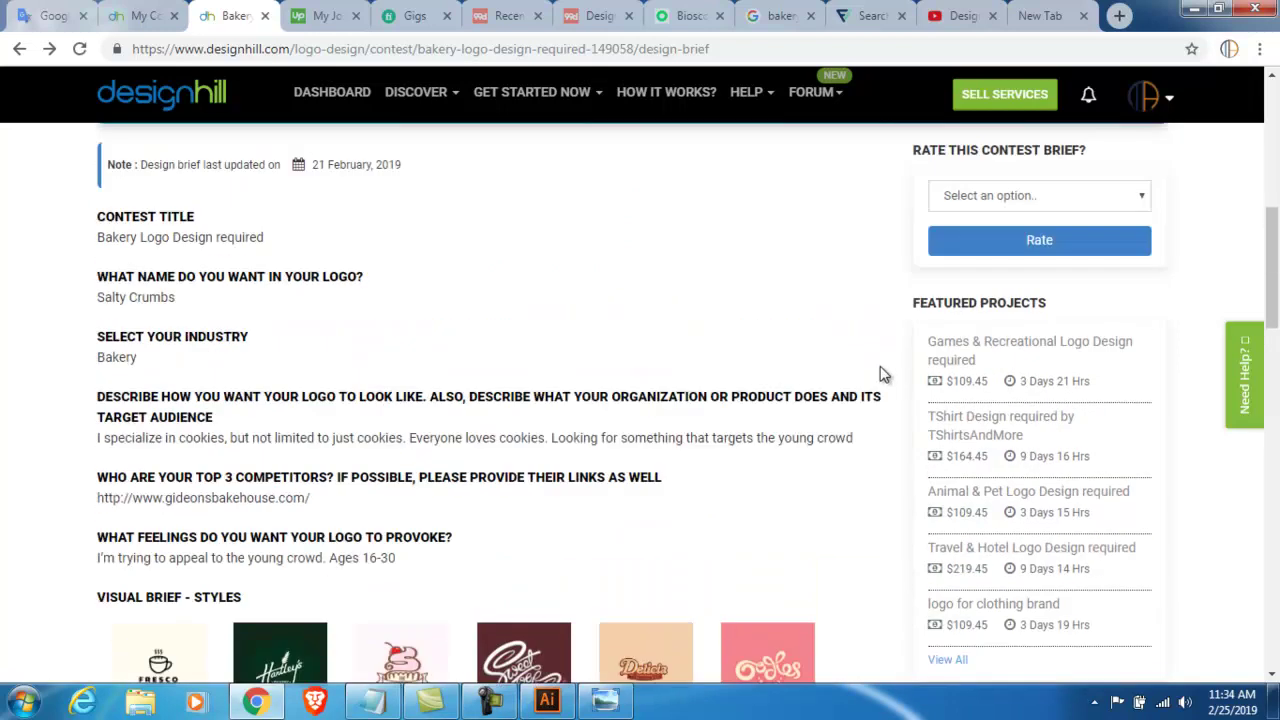
pyautogui.scroll(-1, 272, 484)
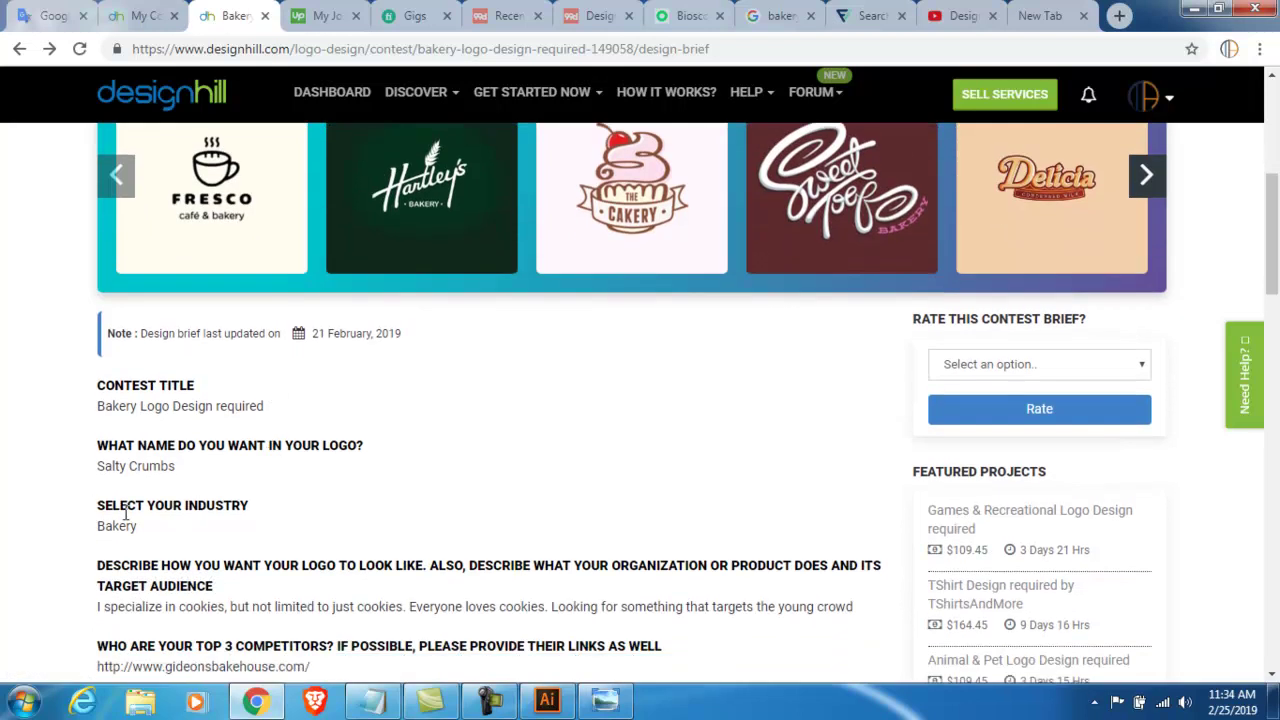
pyautogui.scroll(-3, 258, 449)
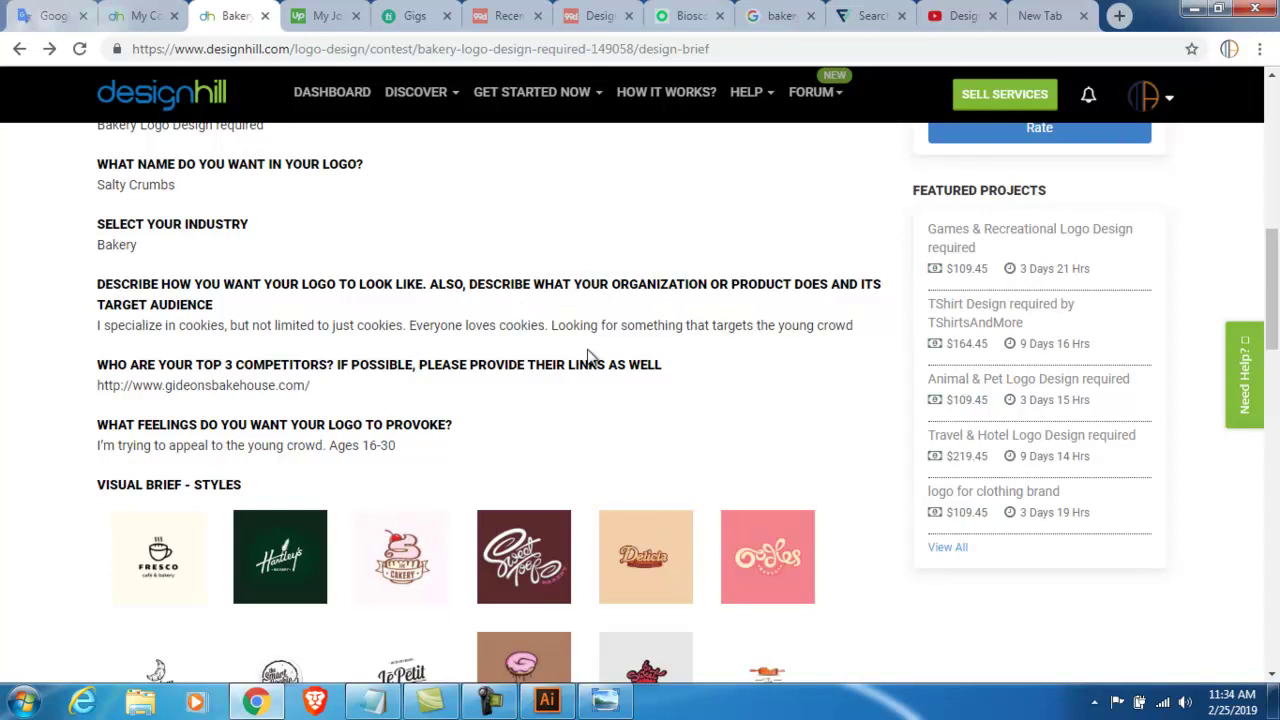
pyautogui.scroll(1, 590, 357)
pyautogui.scroll(1, 590, 357)
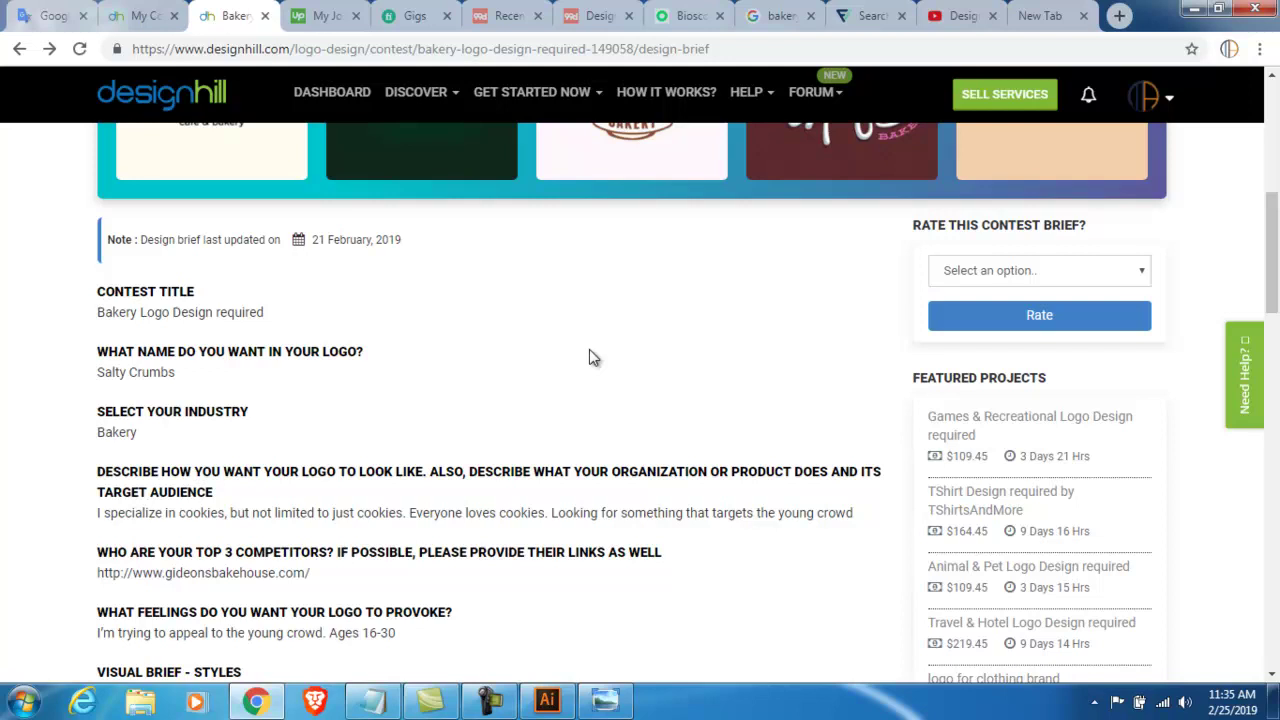
pyautogui.scroll(1, 590, 357)
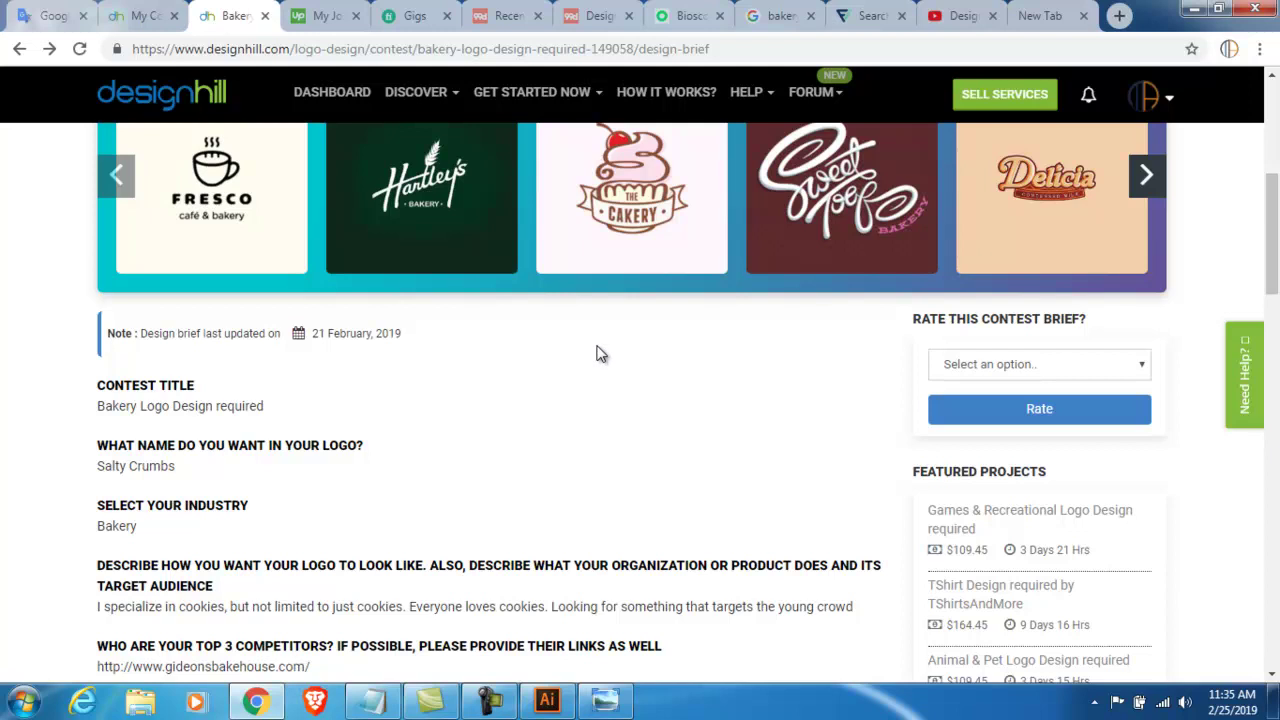
pyautogui.scroll(1, 599, 354)
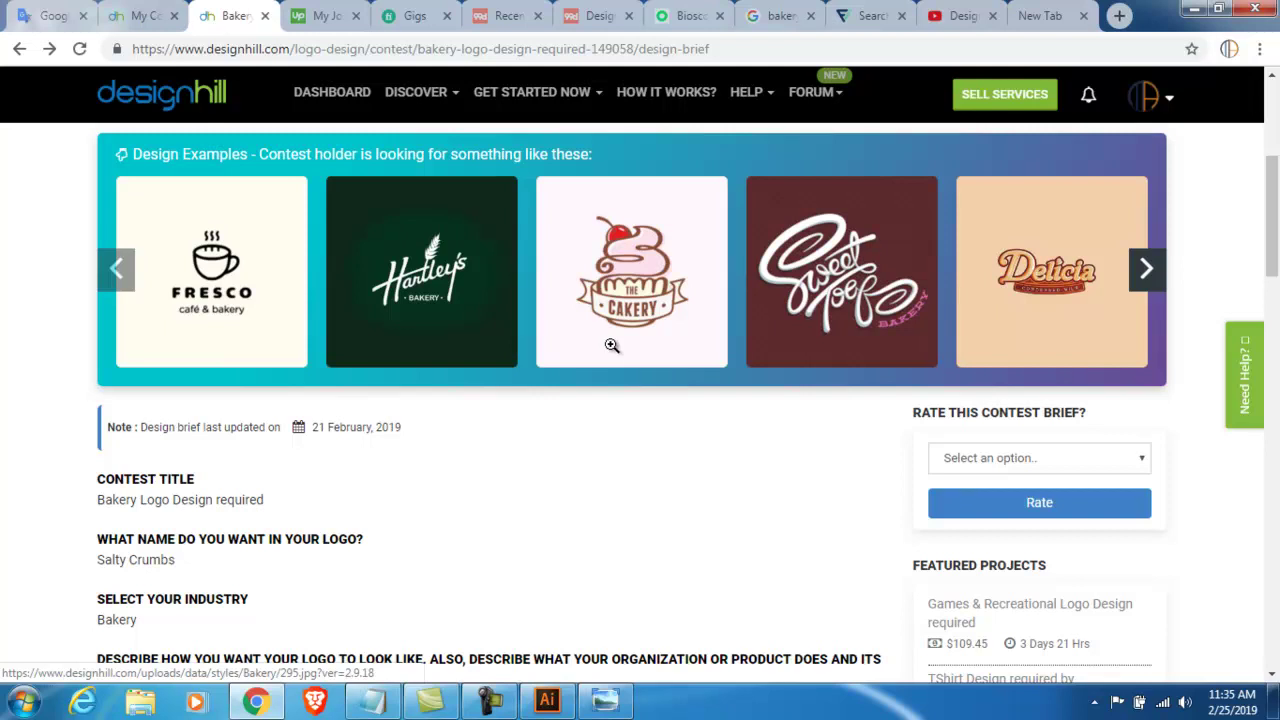
pyautogui.scroll(2, 611, 345)
pyautogui.scroll(1, 612, 346)
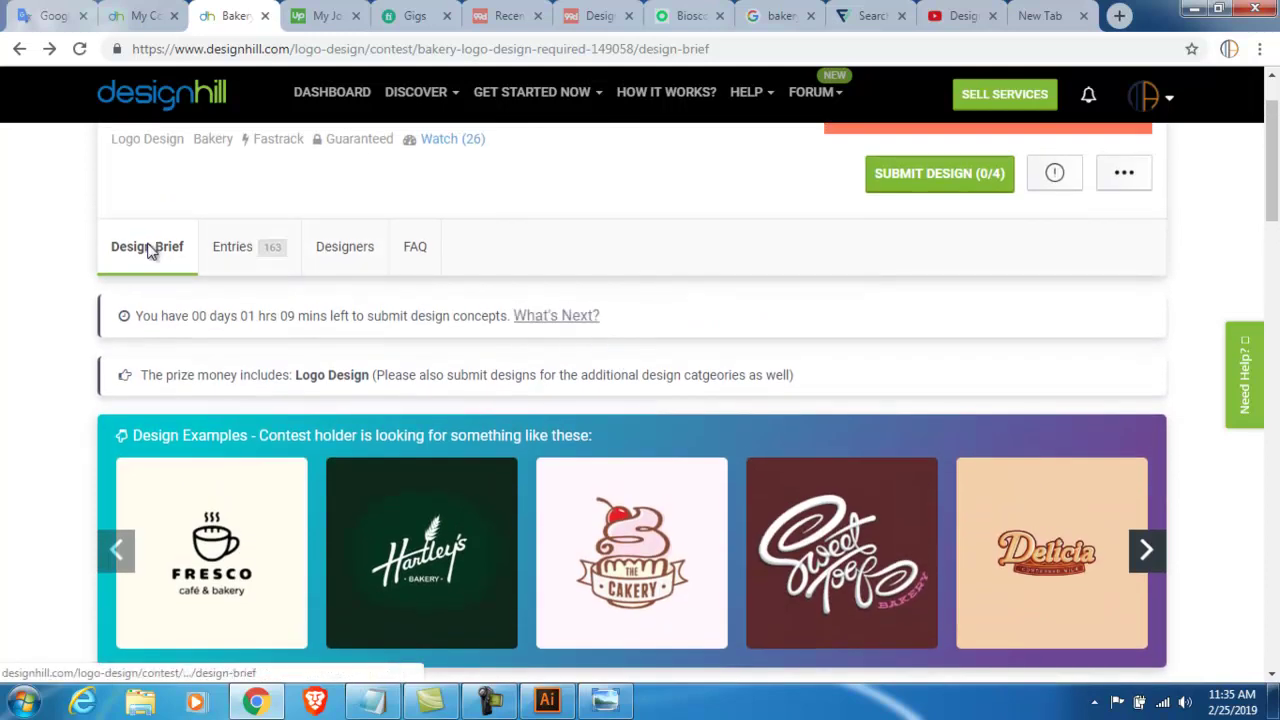
# Open the bakery contest's Entries tab listing 170 entries
pyautogui.click(245, 248)
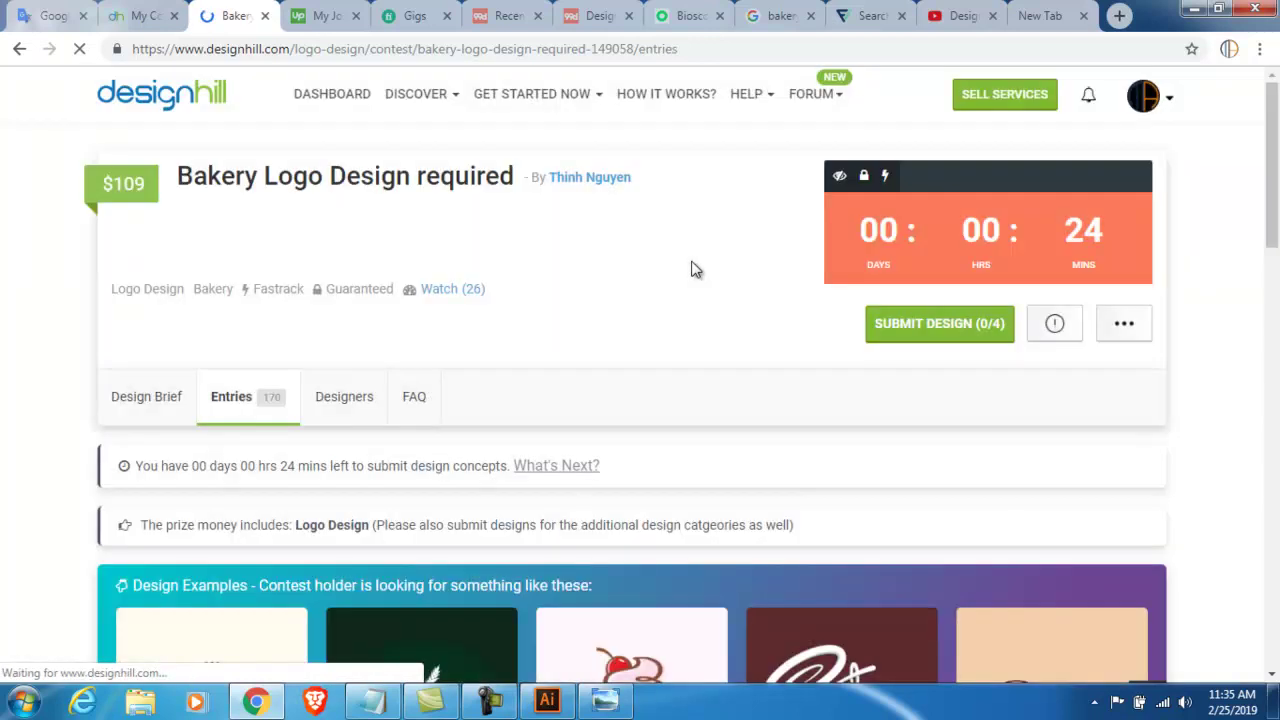
pyautogui.scroll(-2, 691, 270)
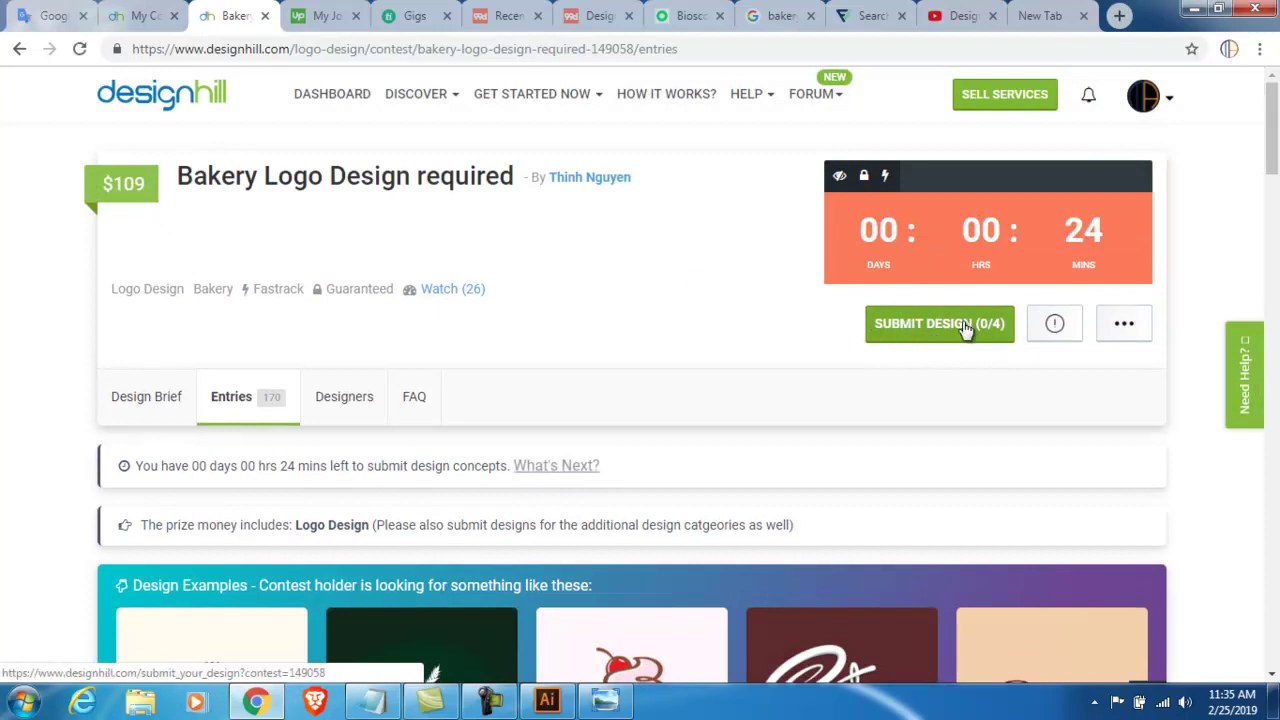
pyautogui.scroll(-3, 633, 330)
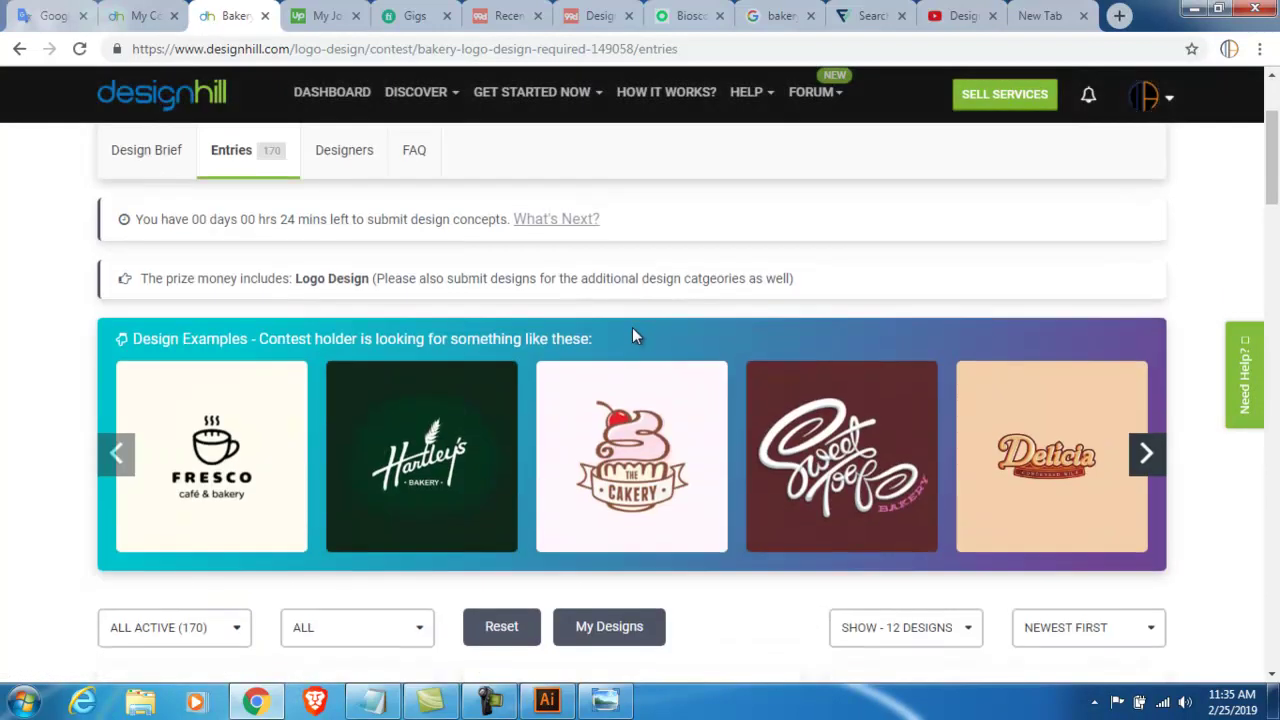
pyautogui.scroll(3, 683, 260)
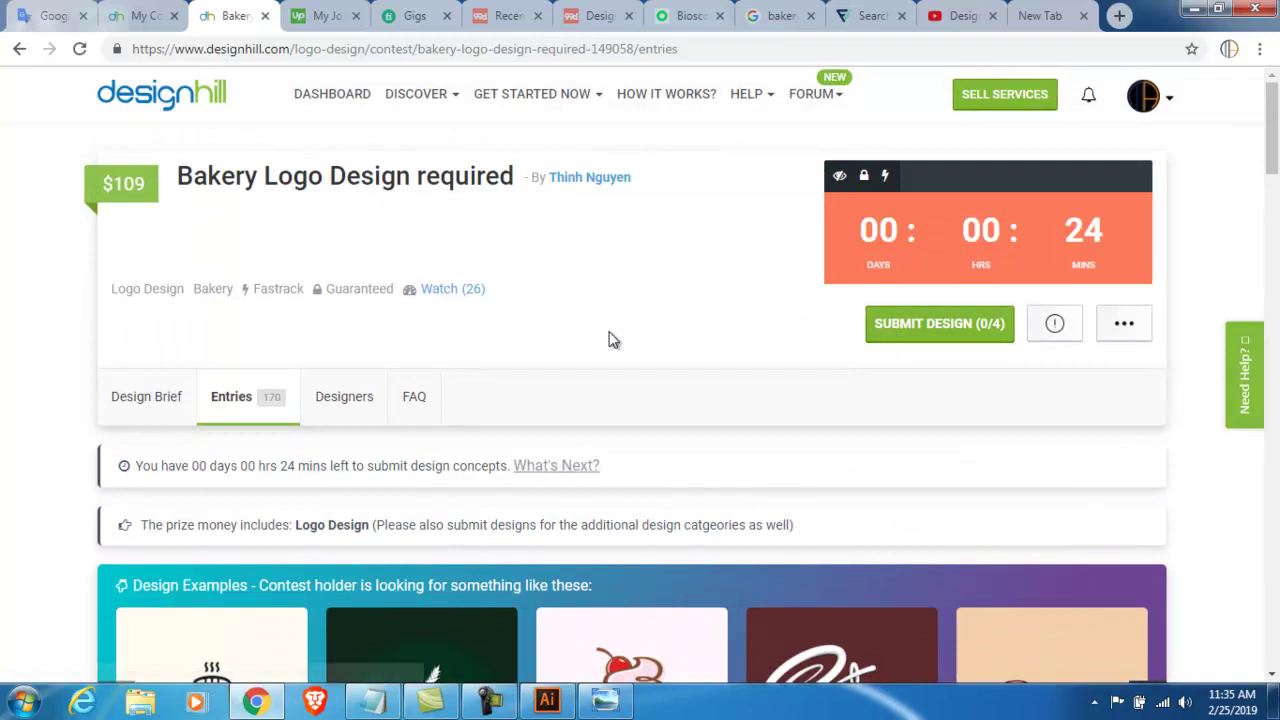
pyautogui.scroll(-5, 646, 337)
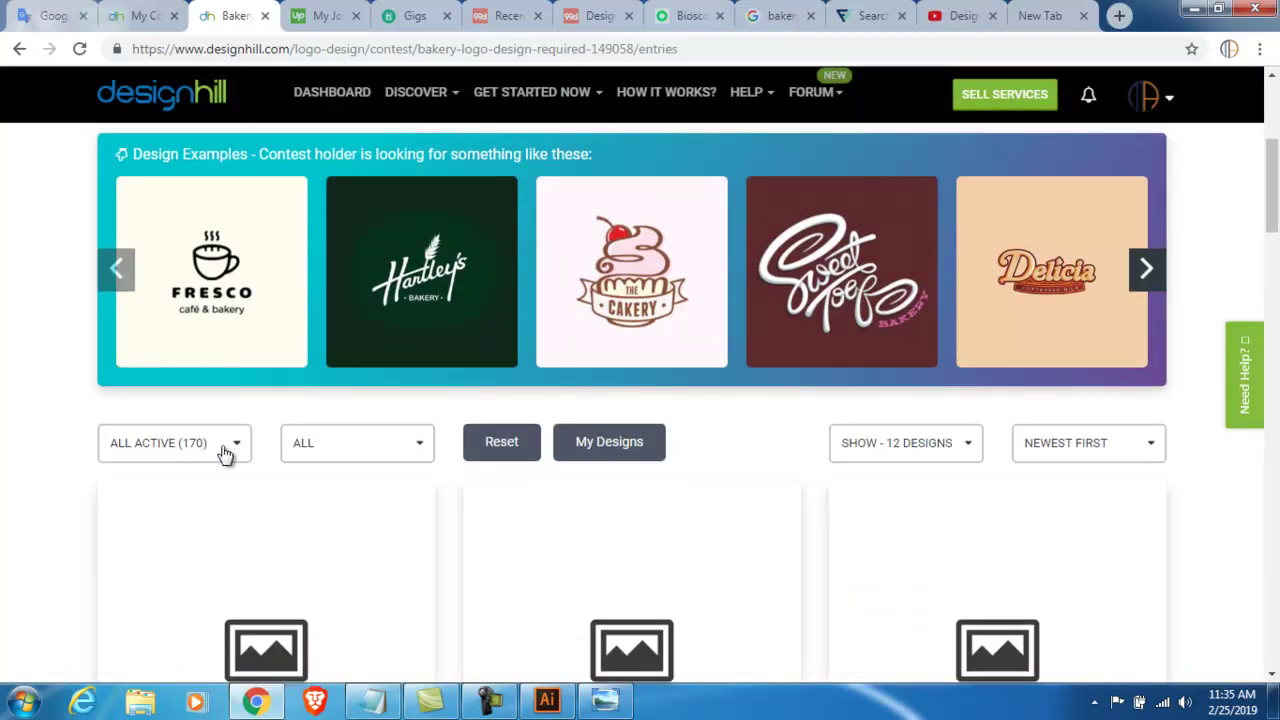
# Filter entries to Rated, check the sort options, then show only My Designs
pyautogui.click(225, 453)
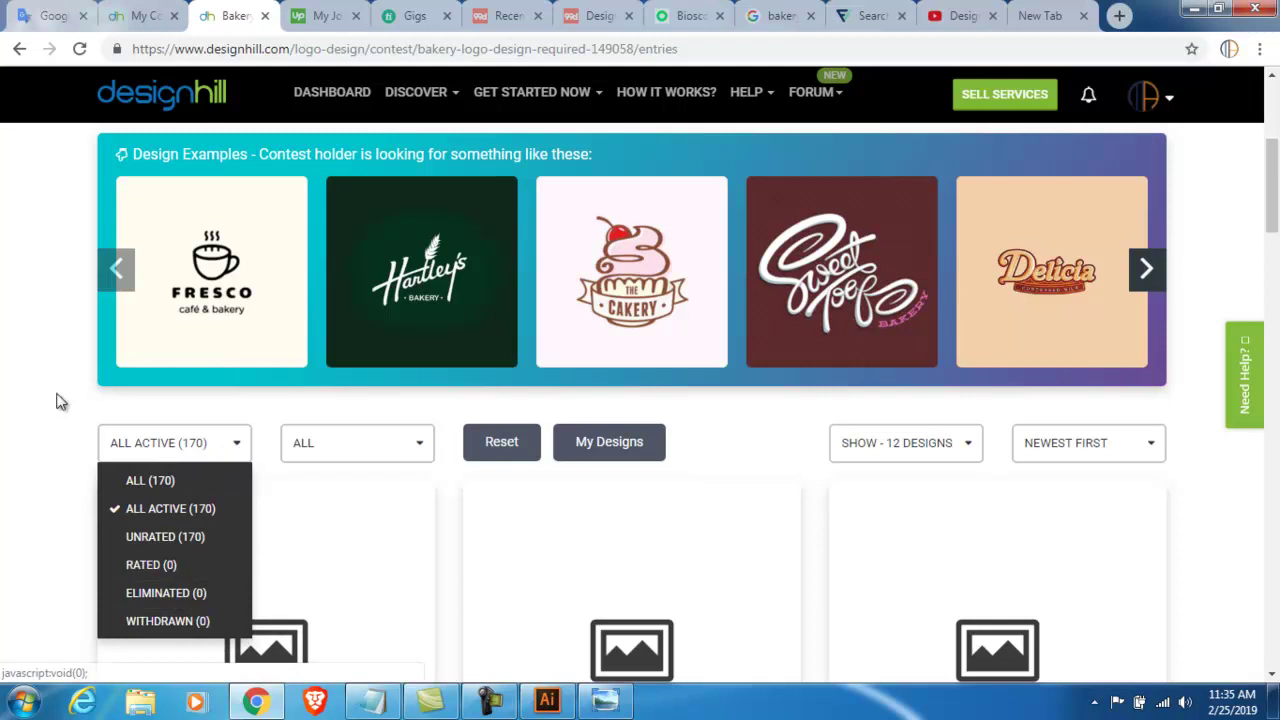
pyautogui.click(160, 566)
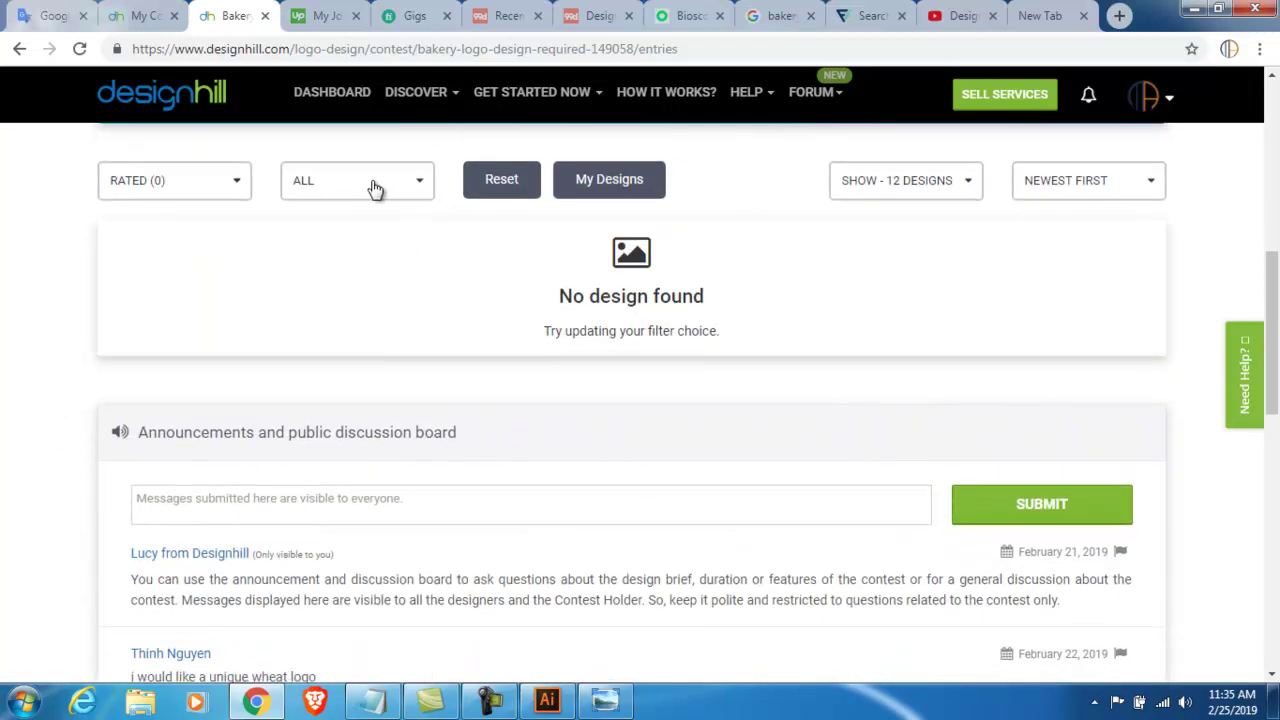
pyautogui.click(1088, 186)
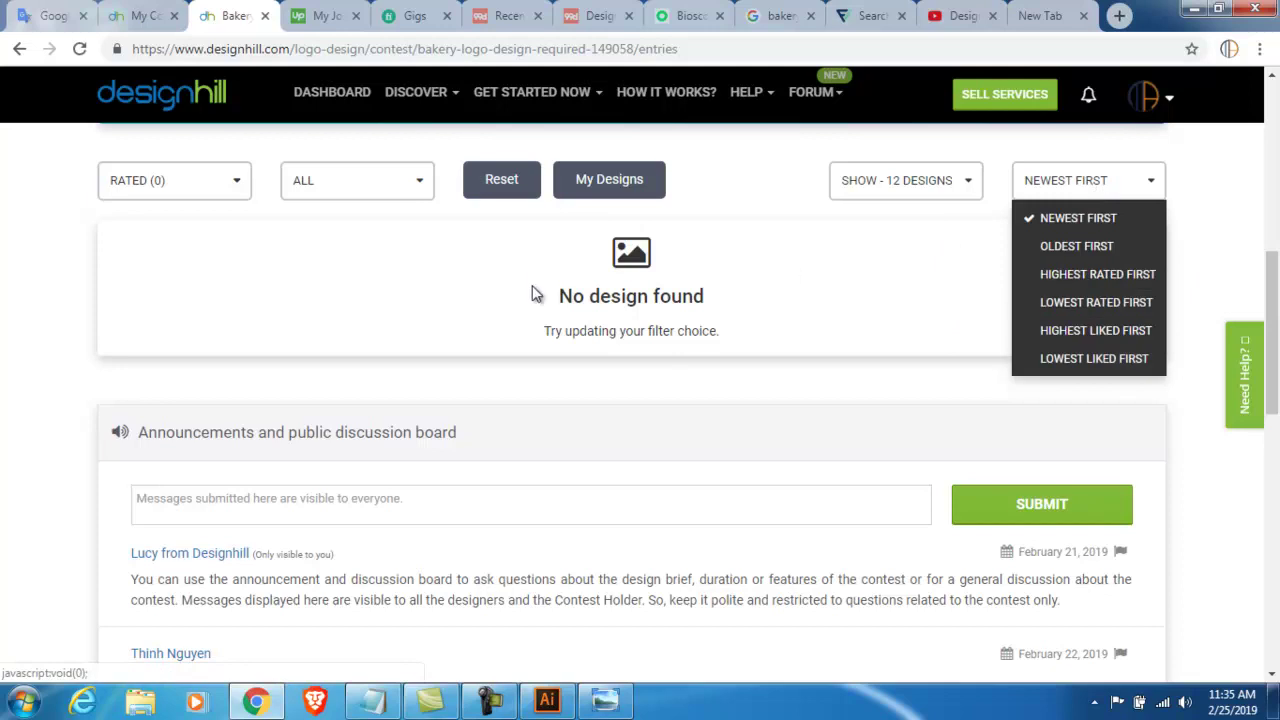
pyautogui.scroll(3, 777, 309)
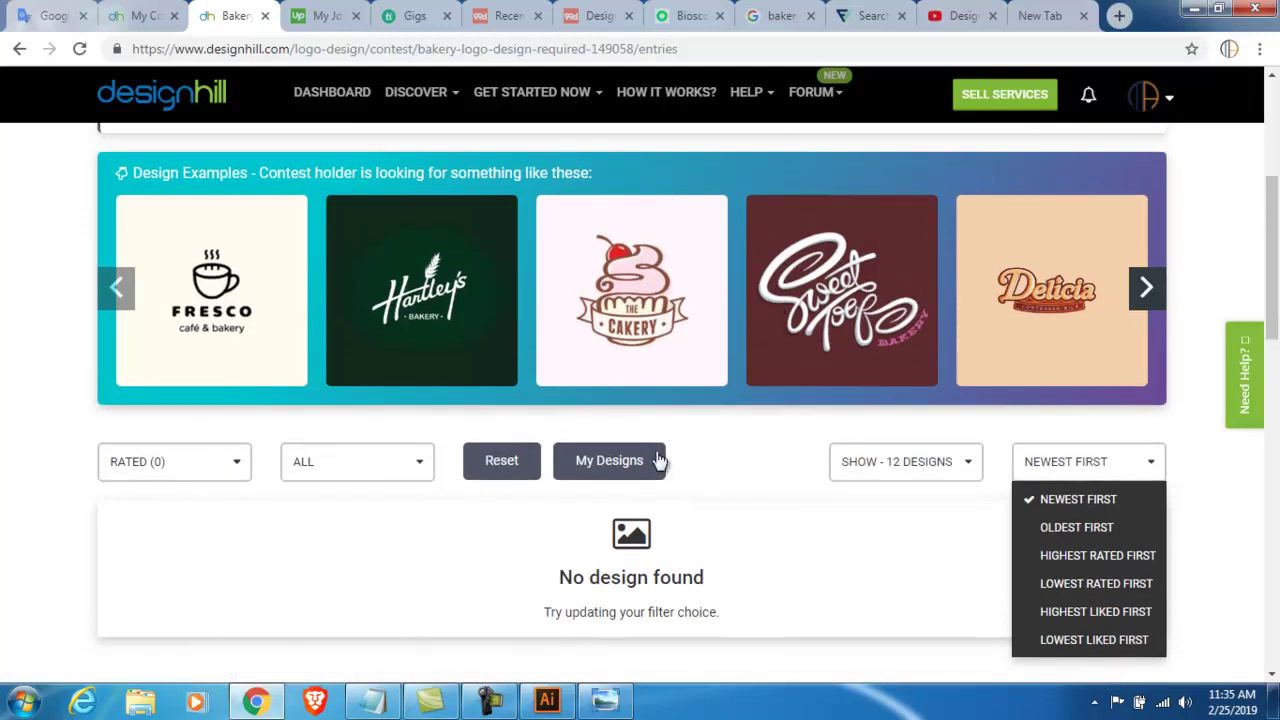
pyautogui.click(610, 467)
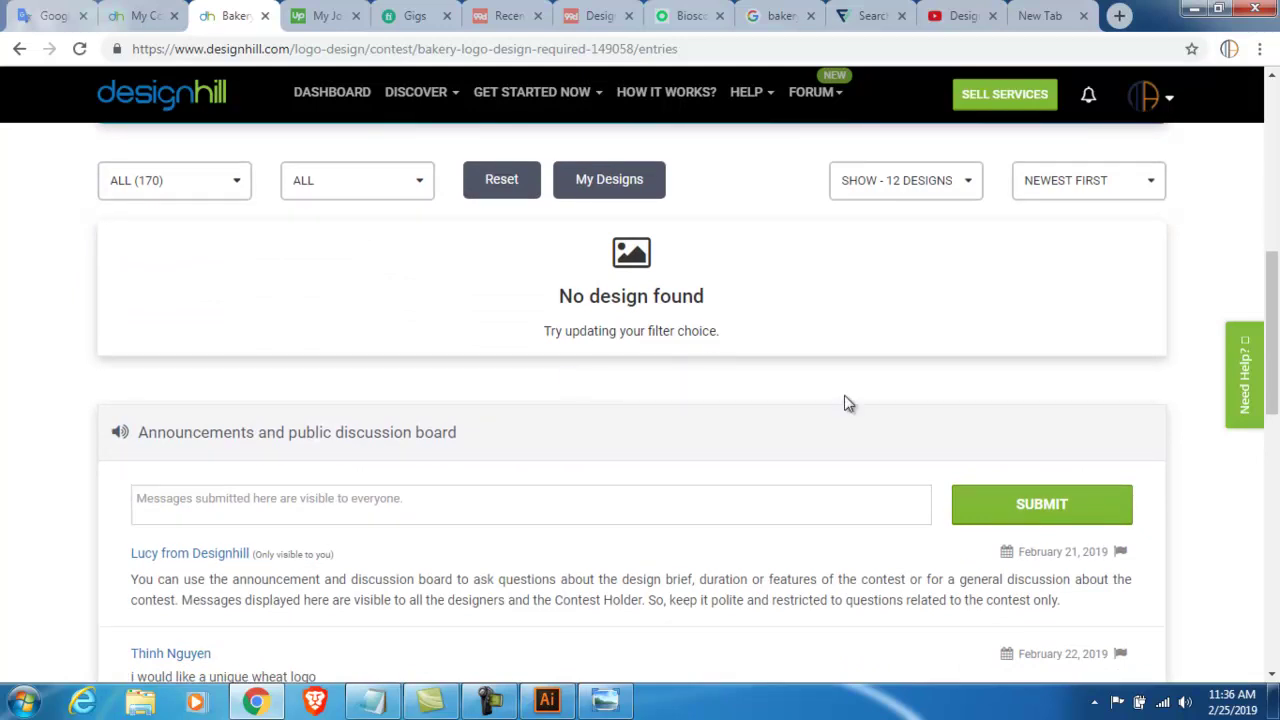
pyautogui.scroll(4, 840, 380)
pyautogui.scroll(3, 643, 380)
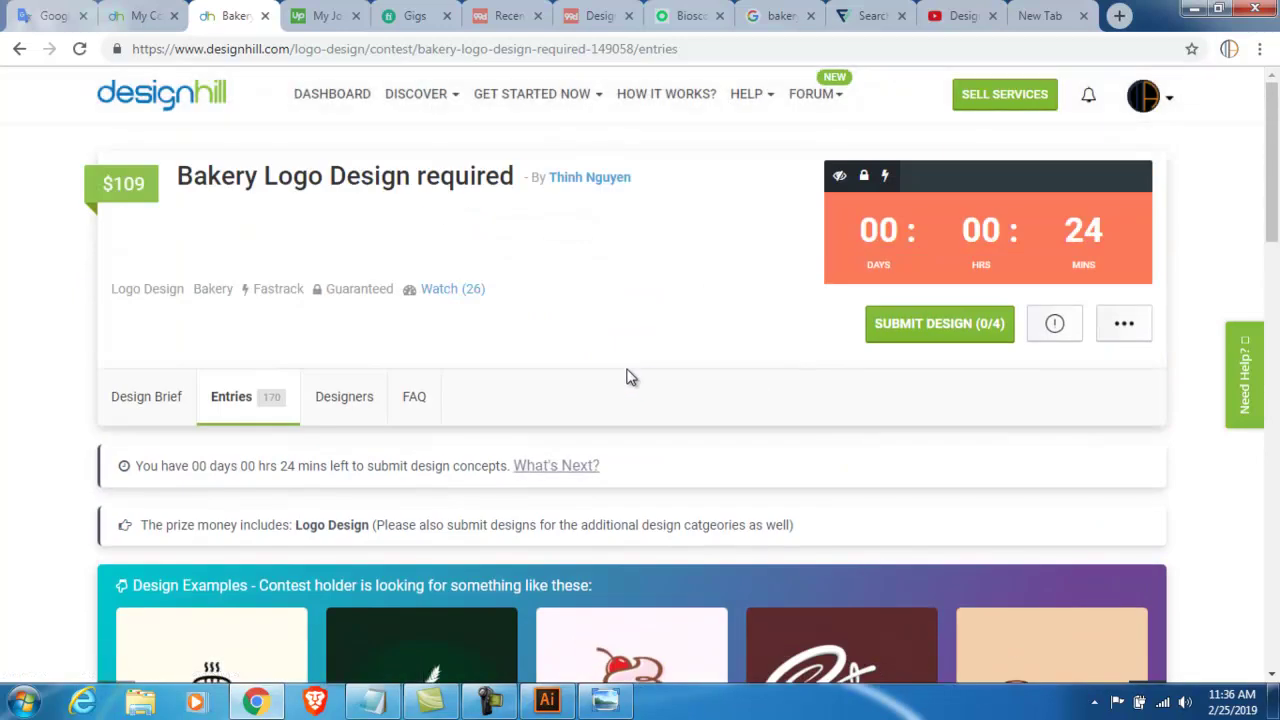
pyautogui.scroll(-4, 643, 371)
pyautogui.scroll(4, 651, 374)
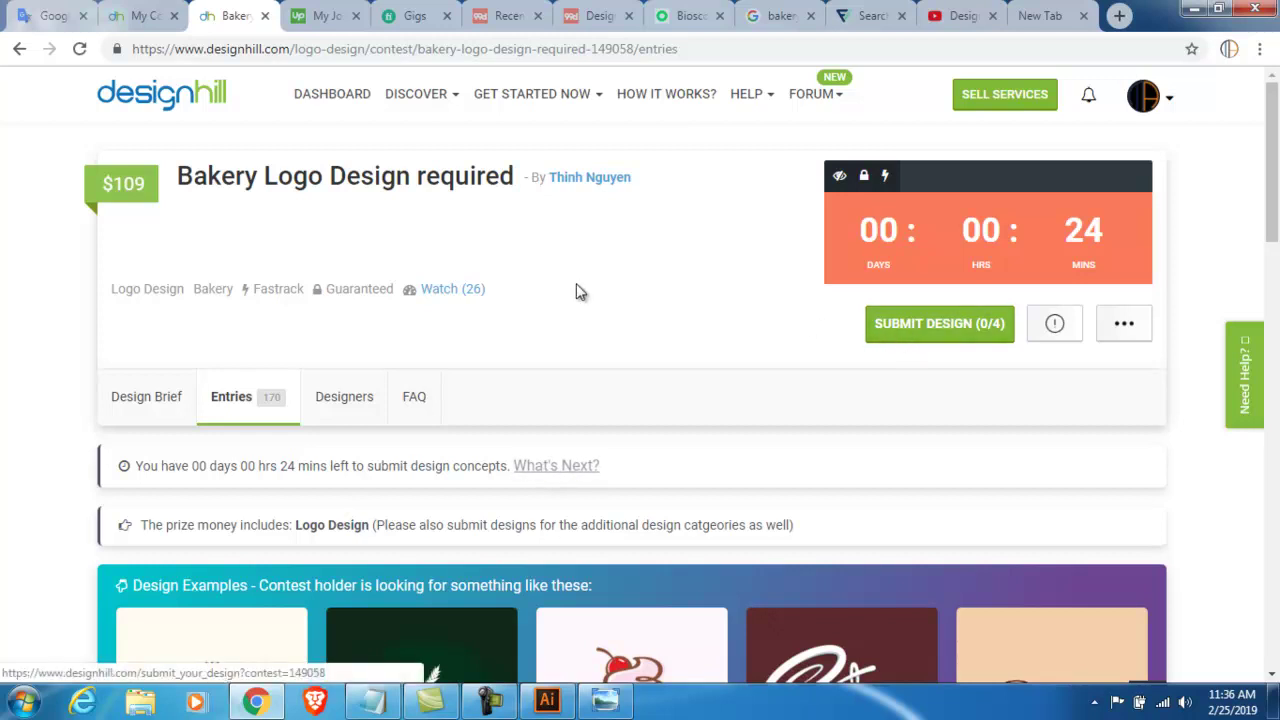
# Start a submission via SUBMIT DESIGN (0/4) and review the Upload Image and Design details sections
pyautogui.click(893, 327)
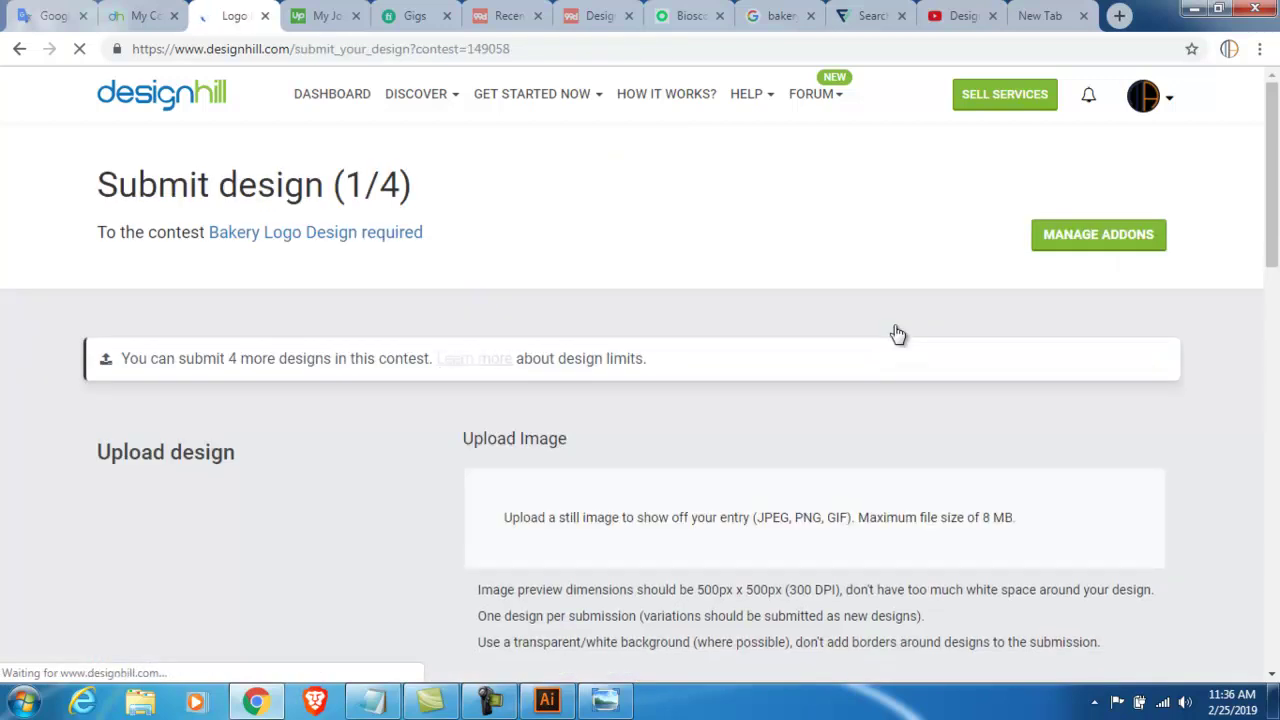
pyautogui.scroll(-3, 346, 361)
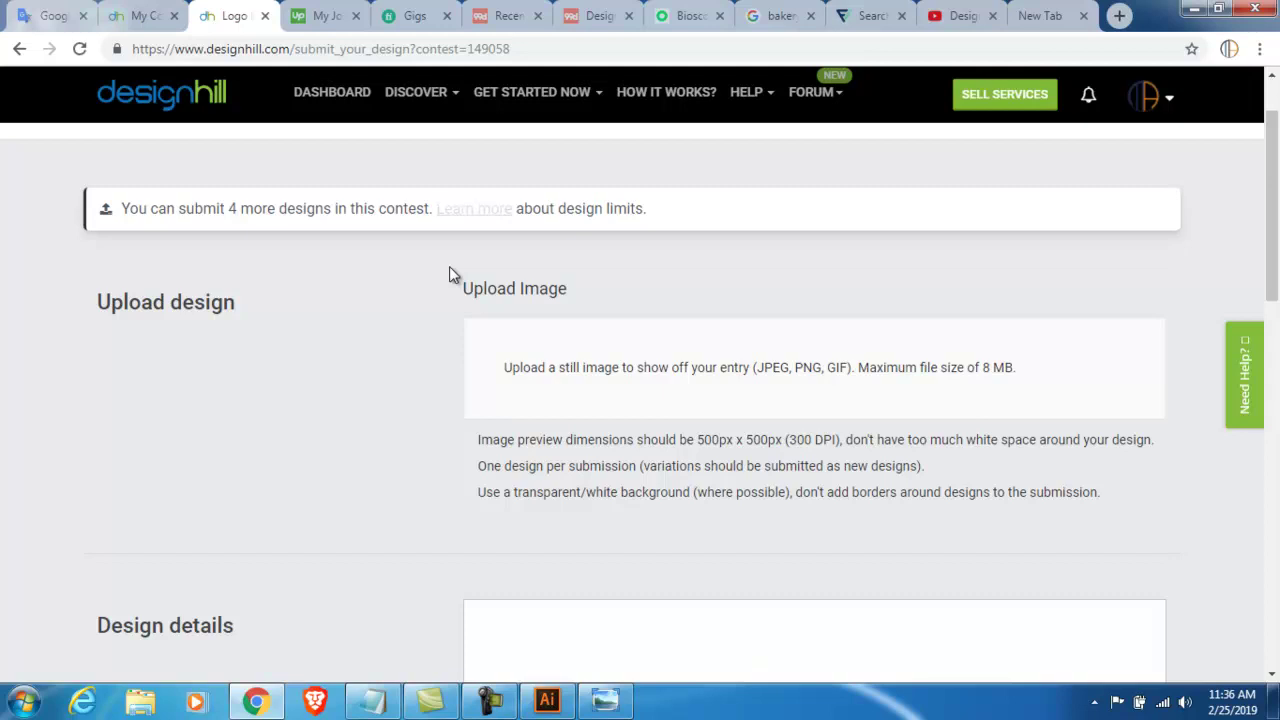
pyautogui.scroll(-2, 750, 368)
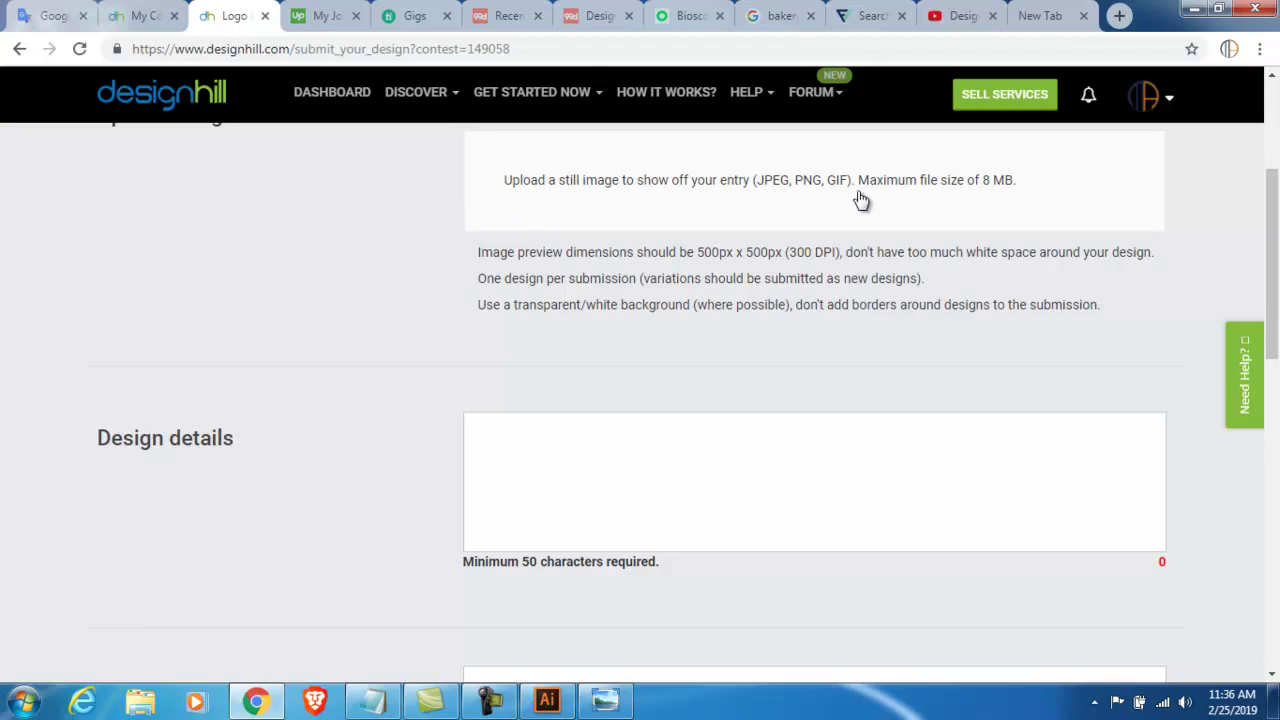
pyautogui.scroll(2, 860, 201)
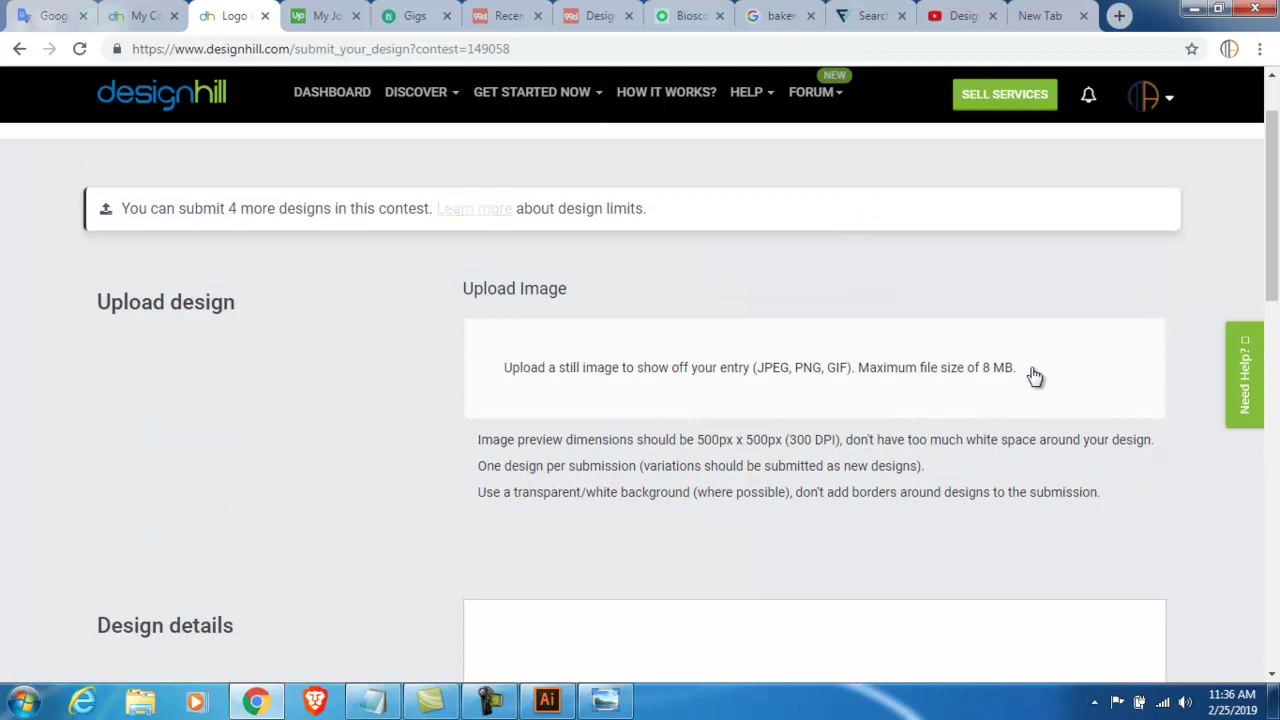
pyautogui.scroll(-2, 1051, 378)
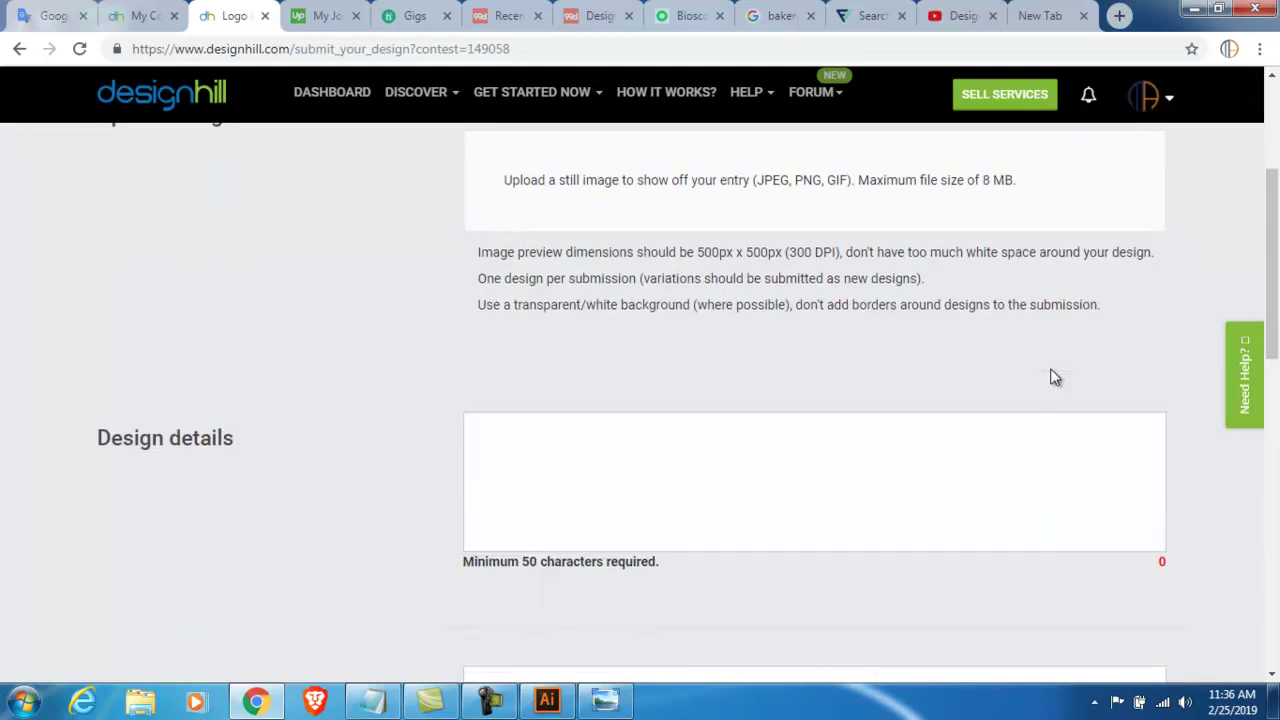
pyautogui.scroll(-1, 1051, 378)
pyautogui.scroll(-2, 1053, 371)
pyautogui.scroll(3, 1000, 368)
pyautogui.scroll(2, 800, 345)
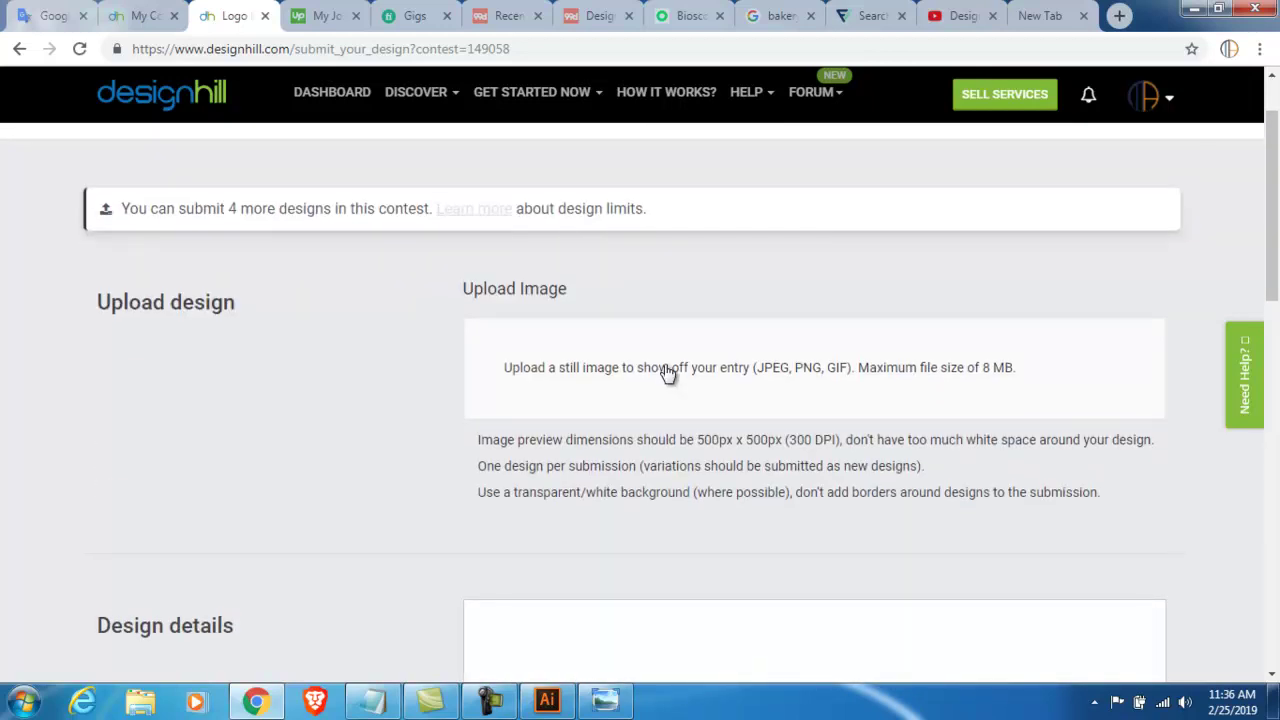
pyautogui.click(667, 372)
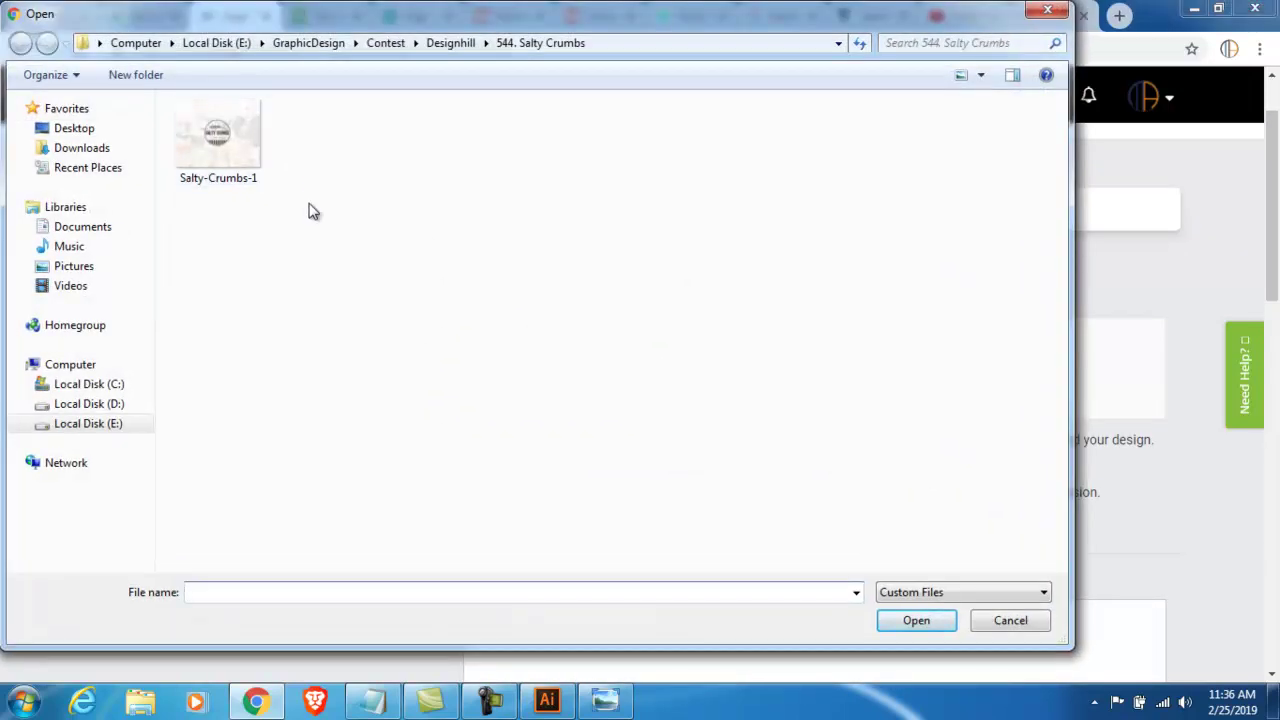
pyautogui.doubleClick(218, 137)
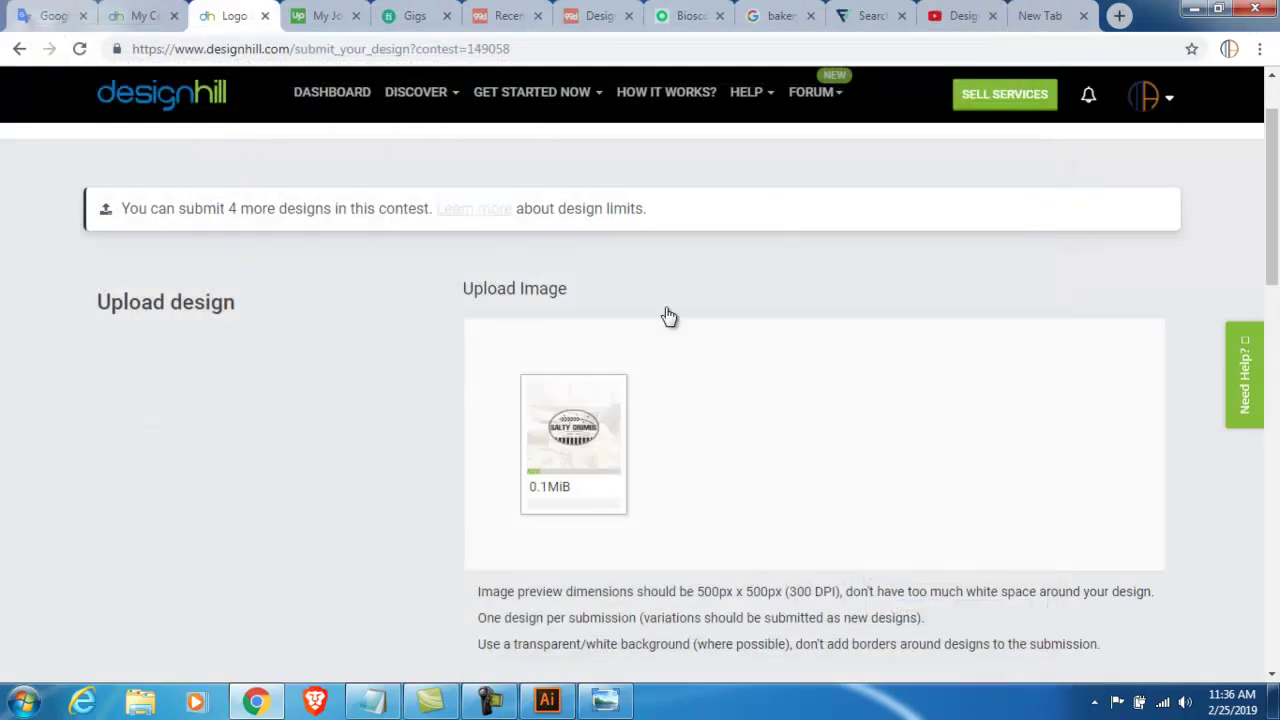
pyautogui.scroll(-1, 482, 428)
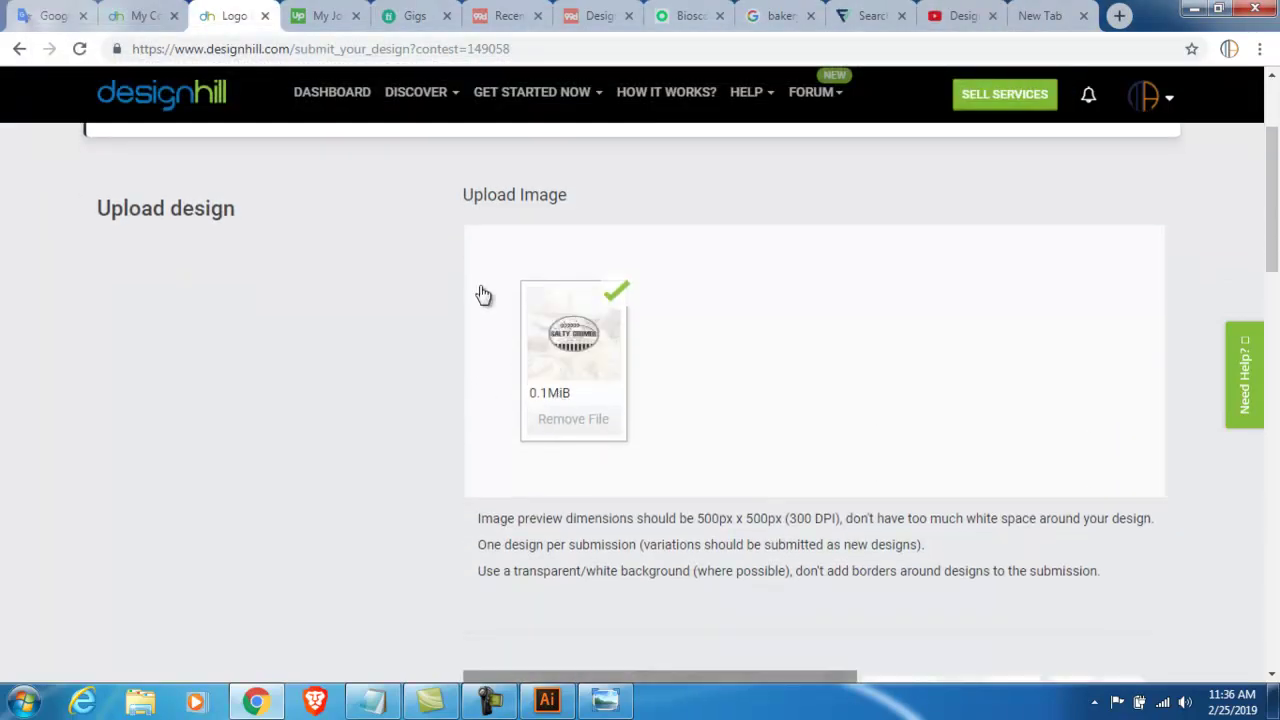
pyautogui.scroll(-2, 480, 291)
pyautogui.scroll(-1, 669, 306)
pyautogui.scroll(2, 669, 306)
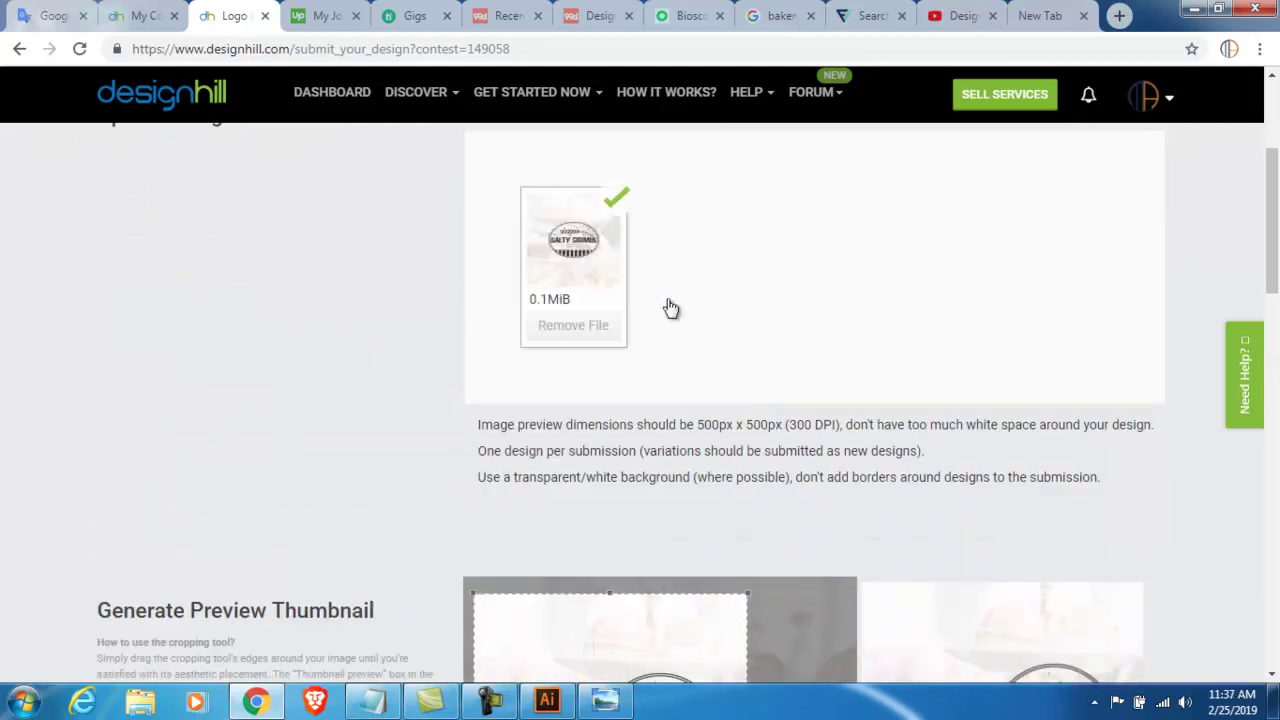
pyautogui.scroll(2, 670, 260)
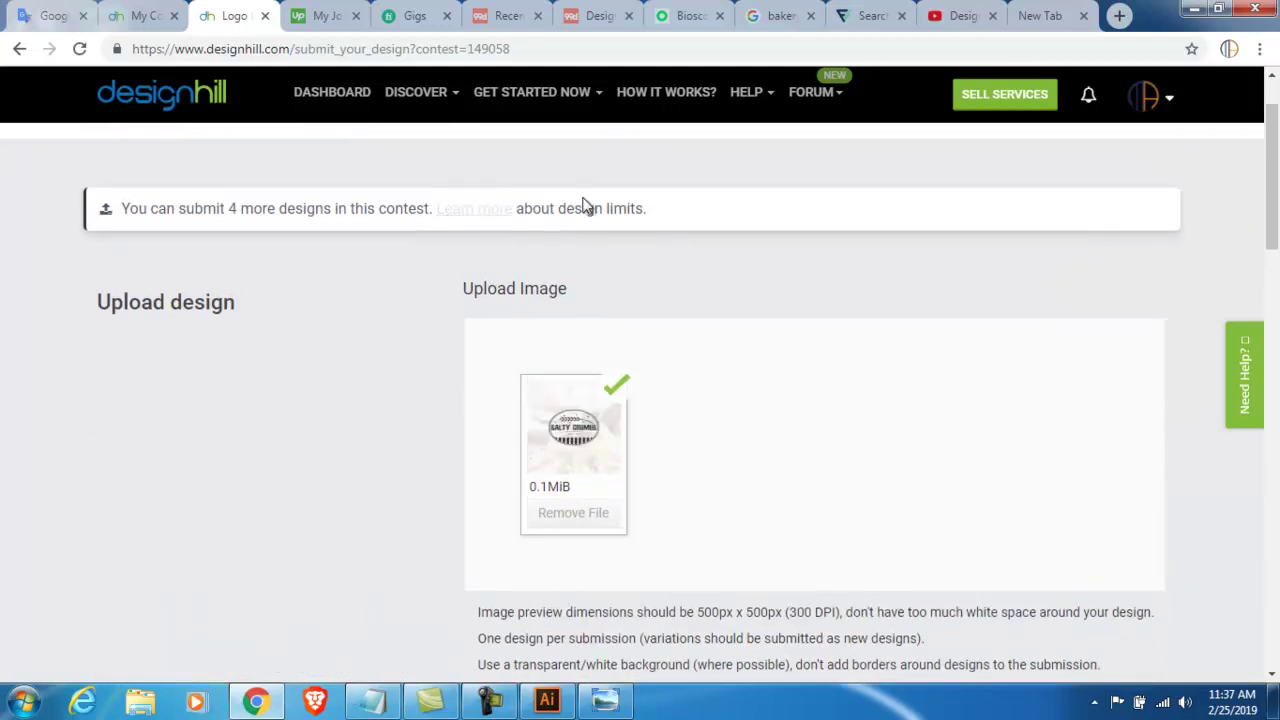
pyautogui.scroll(-1, 699, 263)
pyautogui.scroll(-4, 699, 263)
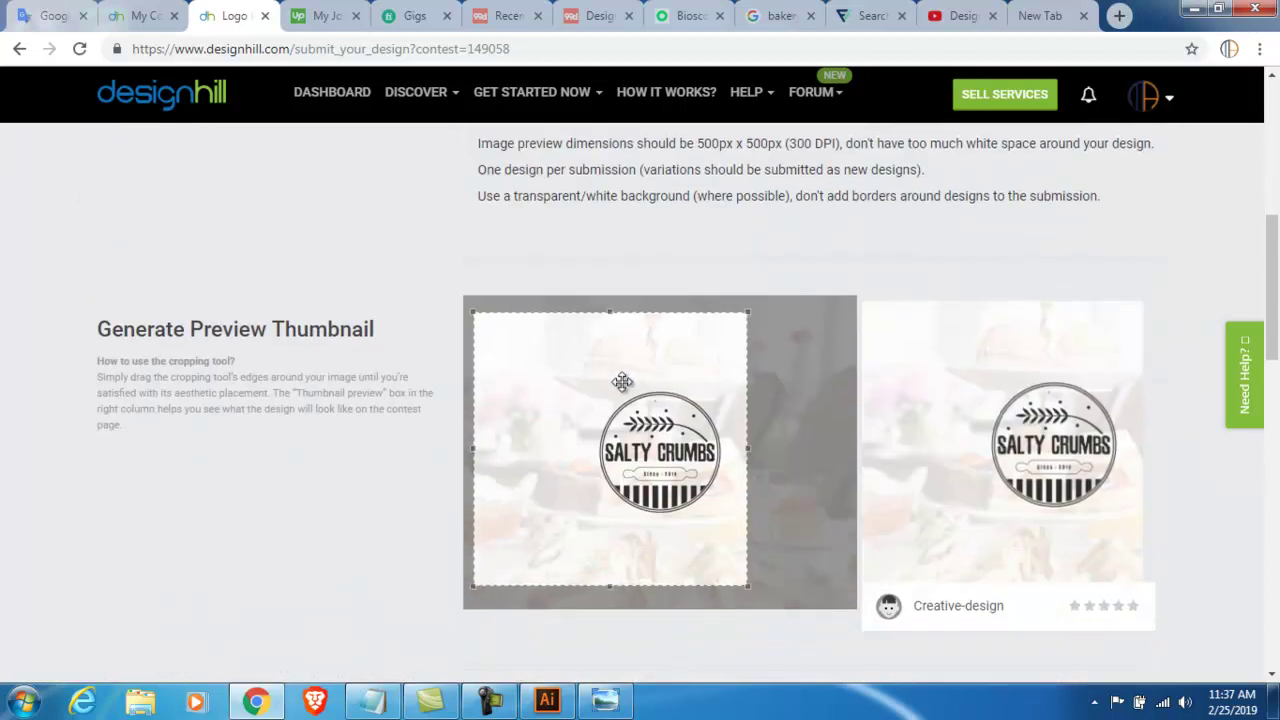
# Enlarge the preview crop box and centre it on the Salty Crumbs logo
pyautogui.moveTo(610, 378); pyautogui.dragTo(590, 347)
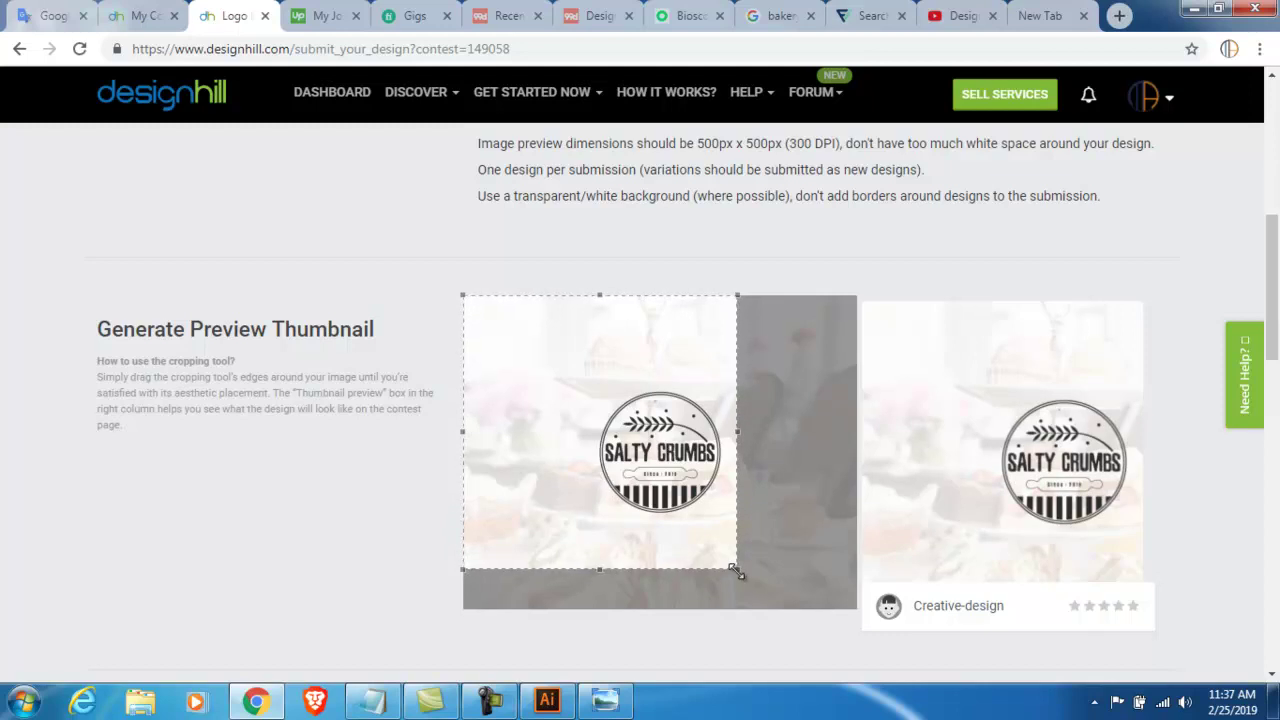
pyautogui.moveTo(733, 571); pyautogui.dragTo(876, 645)
pyautogui.moveTo(701, 535)
pyautogui.mouseDown()
pyautogui.moveTo(760, 531)
pyautogui.moveTo(746, 531)
pyautogui.mouseUp()
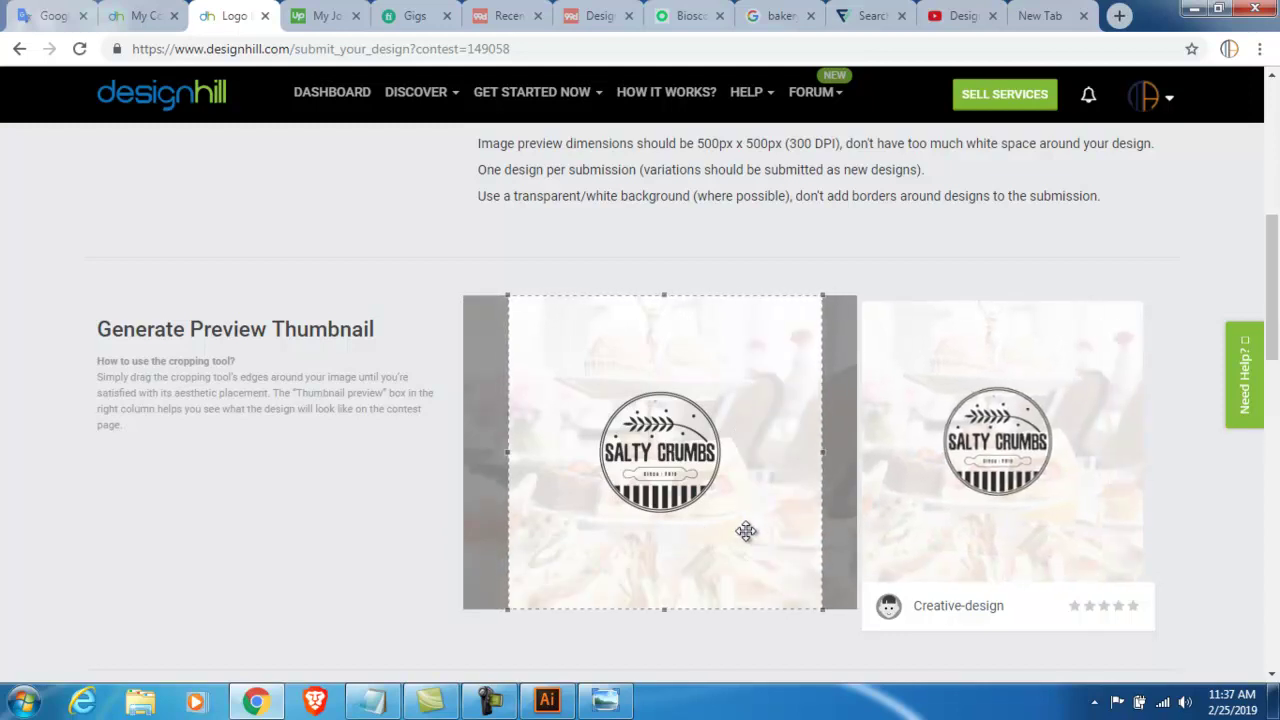
pyautogui.scroll(-2, 734, 449)
pyautogui.scroll(-3, 579, 359)
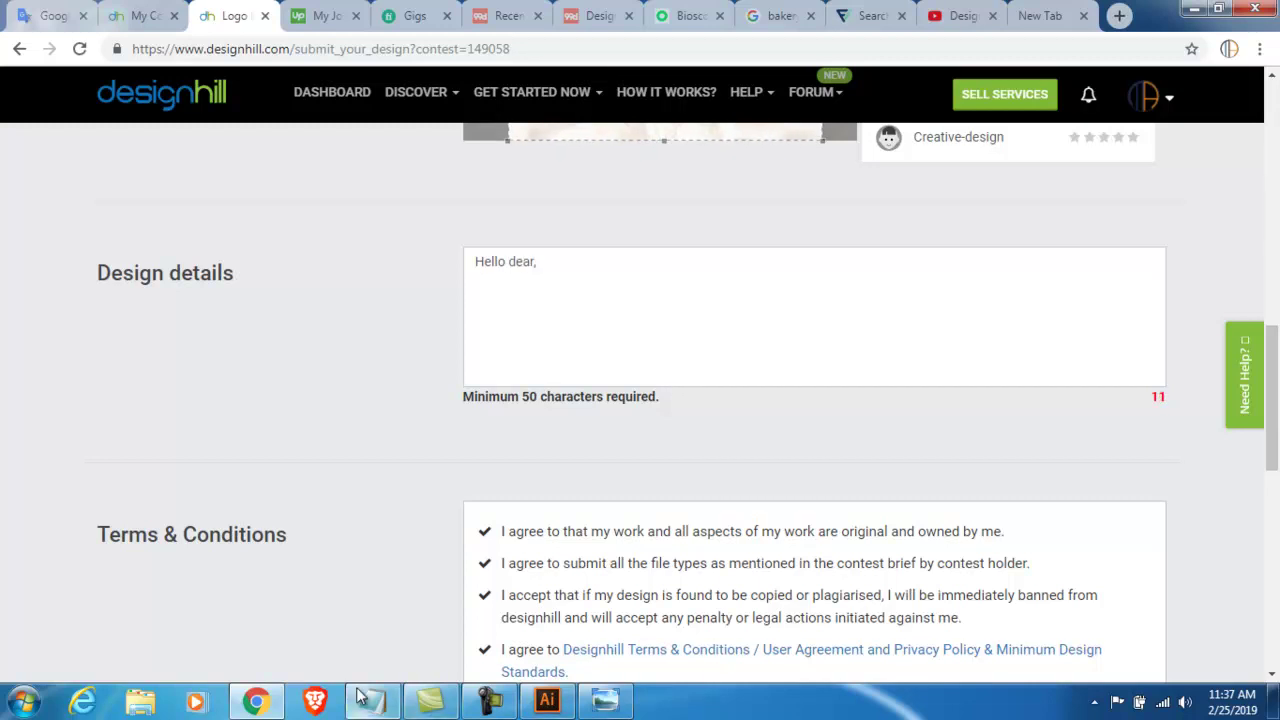
# Replace the 'Hello dear,' greeting with the Notepad description and accept all Terms and Conditions
pyautogui.moveTo(580, 258); pyautogui.dragTo(457, 262)
pyautogui.press('BackSpace')
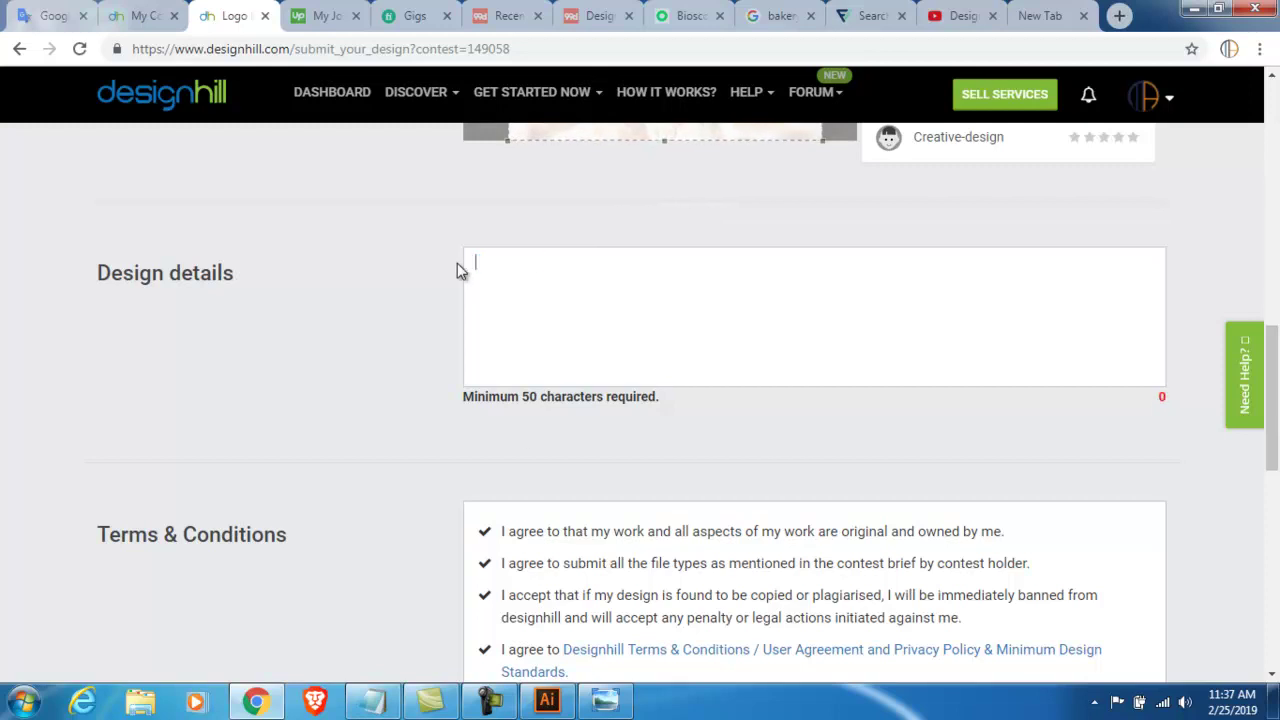
pyautogui.click(372, 700)
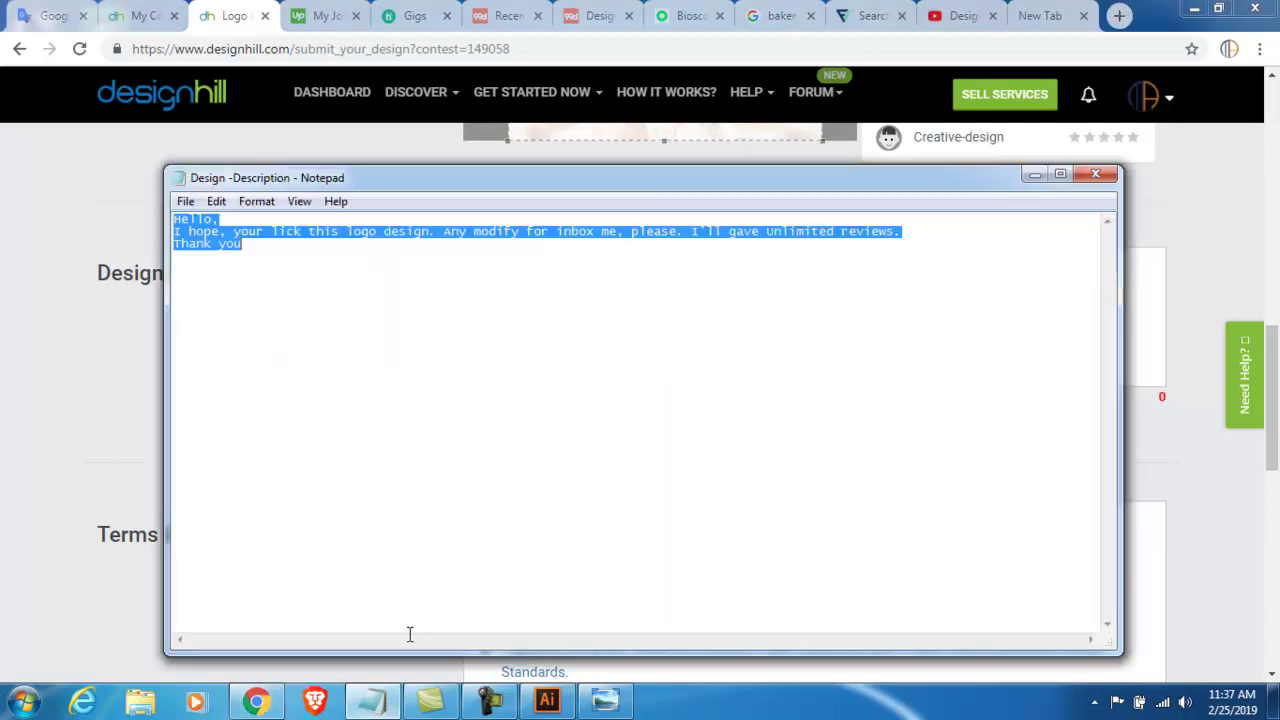
pyautogui.click(1032, 175)
pyautogui.write("Hello, I hope, your lick this logo design. Any modify for inbox me, please. I'll gave Unlimited reviews. Thank you")
pyautogui.scroll(-5, 741, 381)
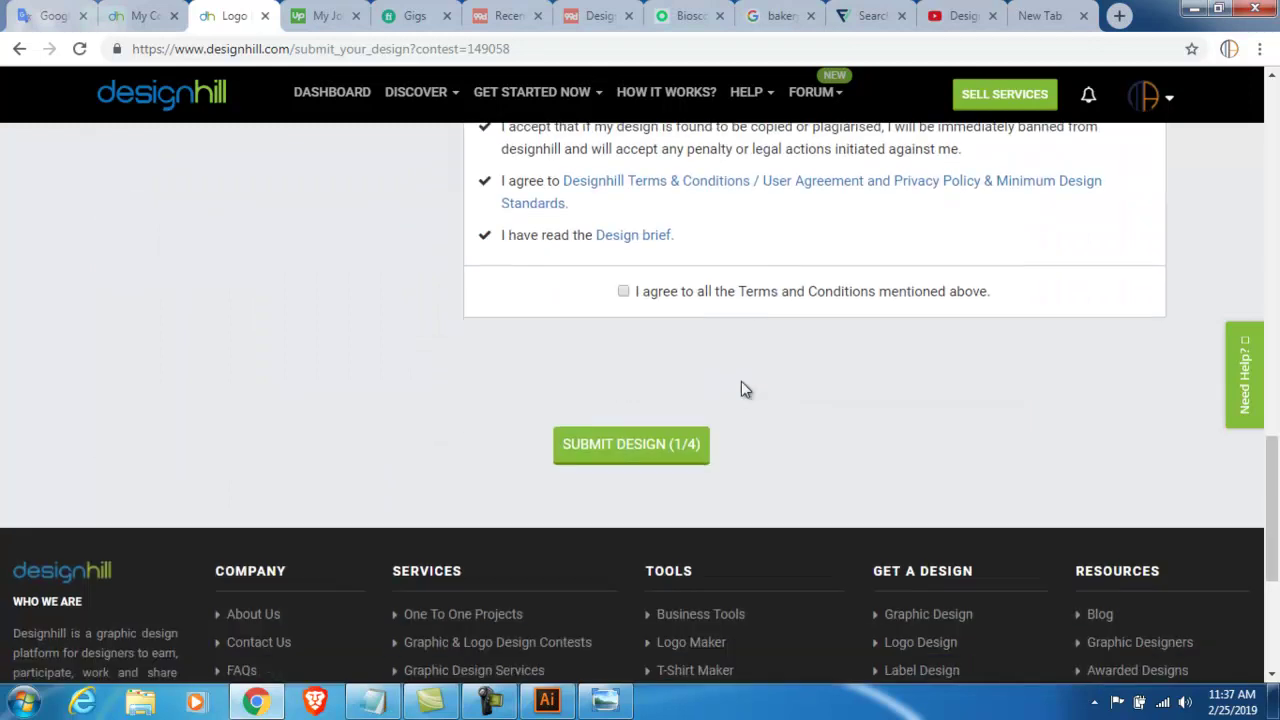
pyautogui.click(624, 292)
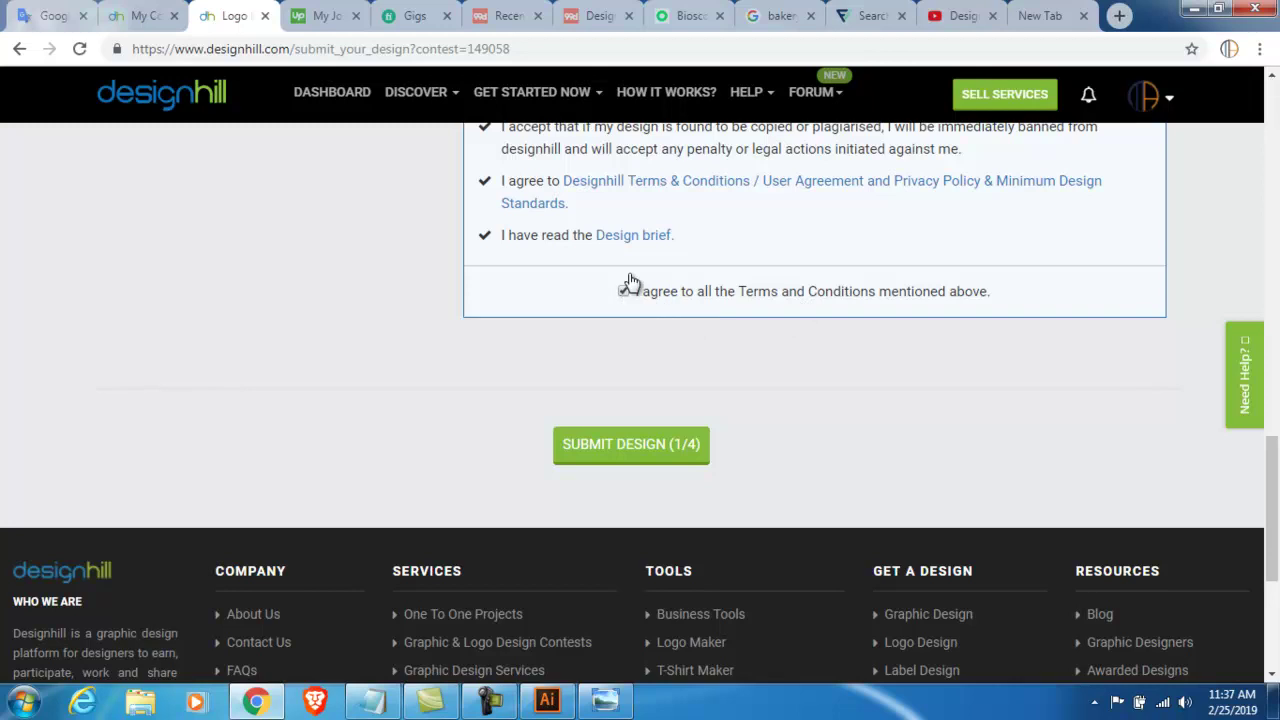
# Re-confirm the terms agreement and submit the Salty Crumbs logo design
pyautogui.scroll(2, 624, 300)
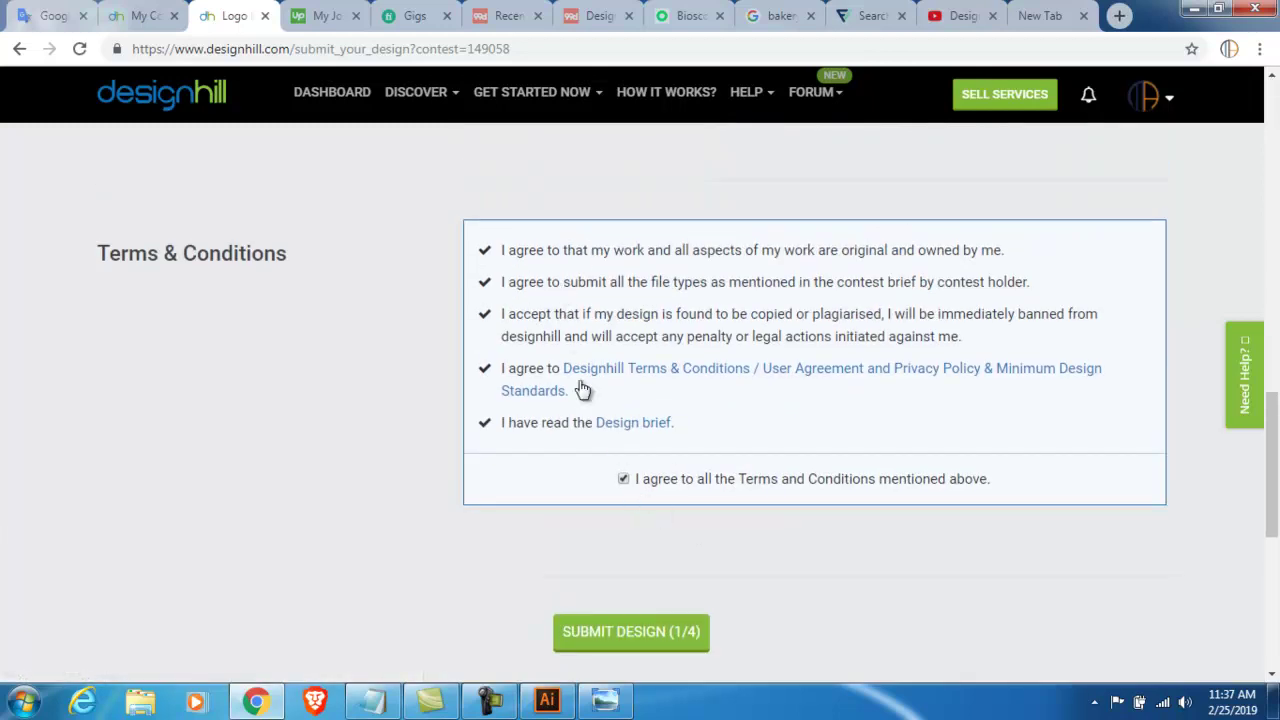
pyautogui.click(624, 480)
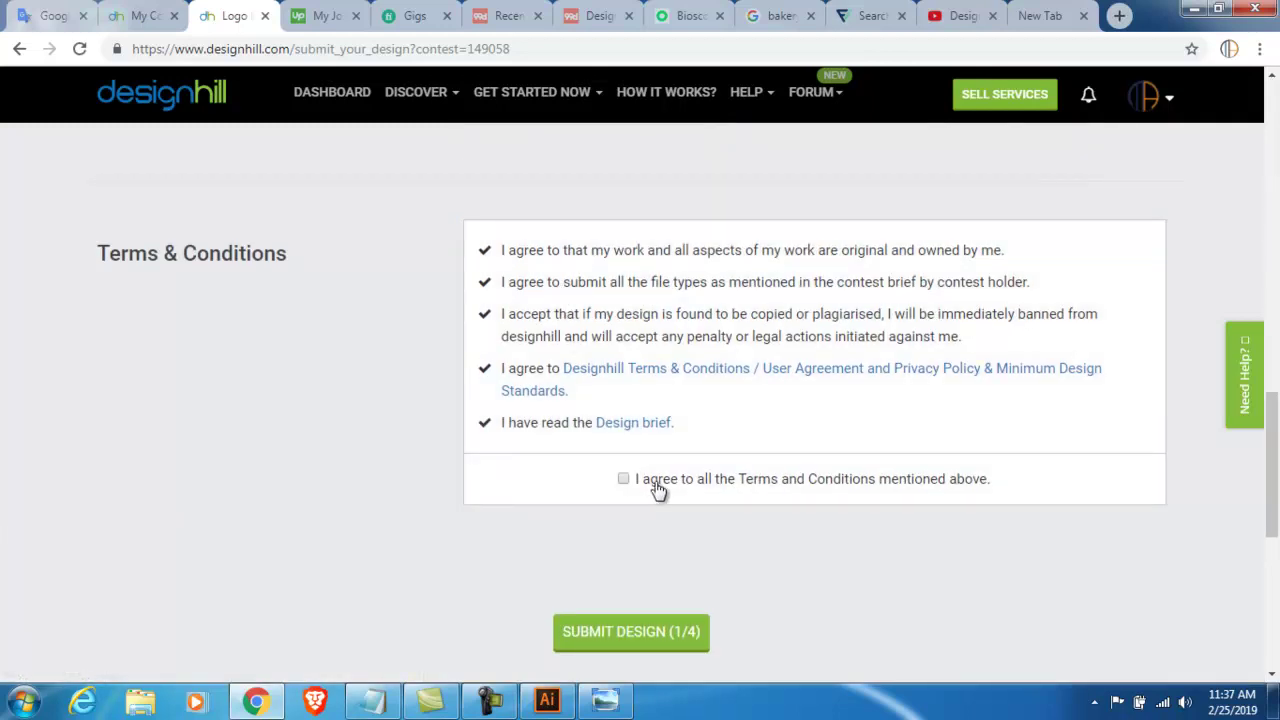
pyautogui.click(622, 481)
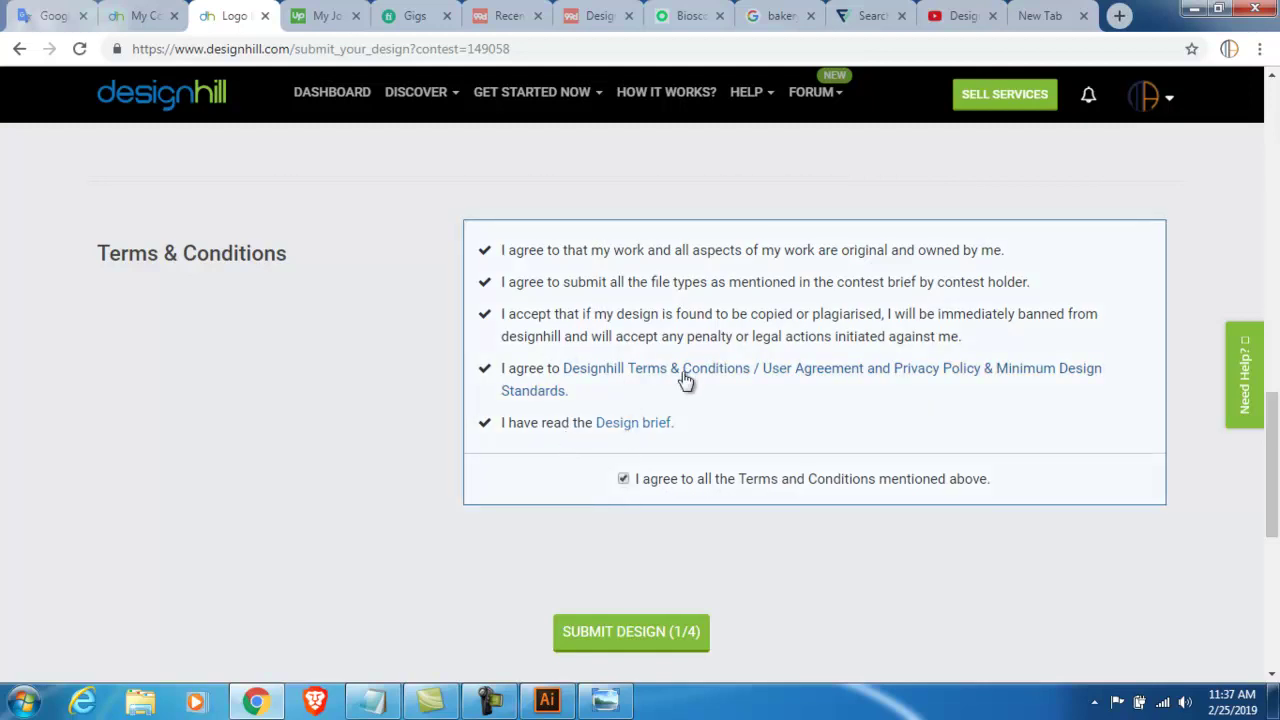
pyautogui.scroll(-1, 684, 375)
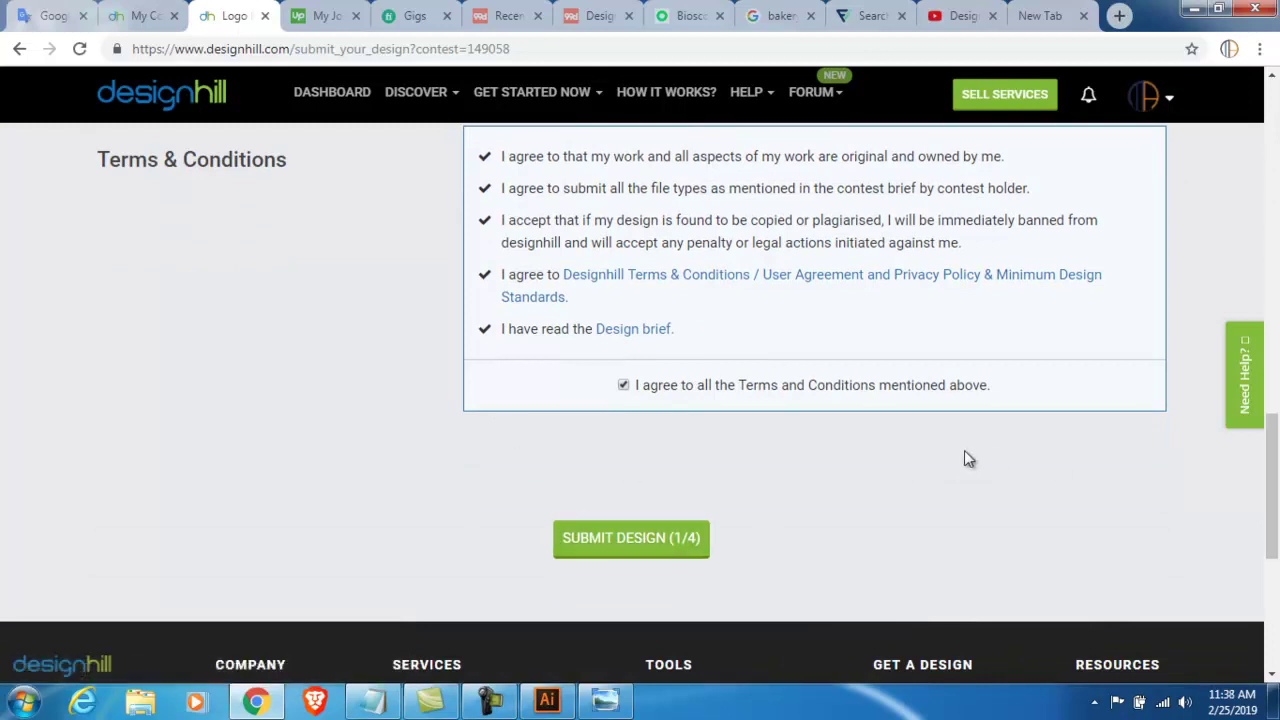
pyautogui.scroll(-1, 964, 450)
pyautogui.click(605, 443)
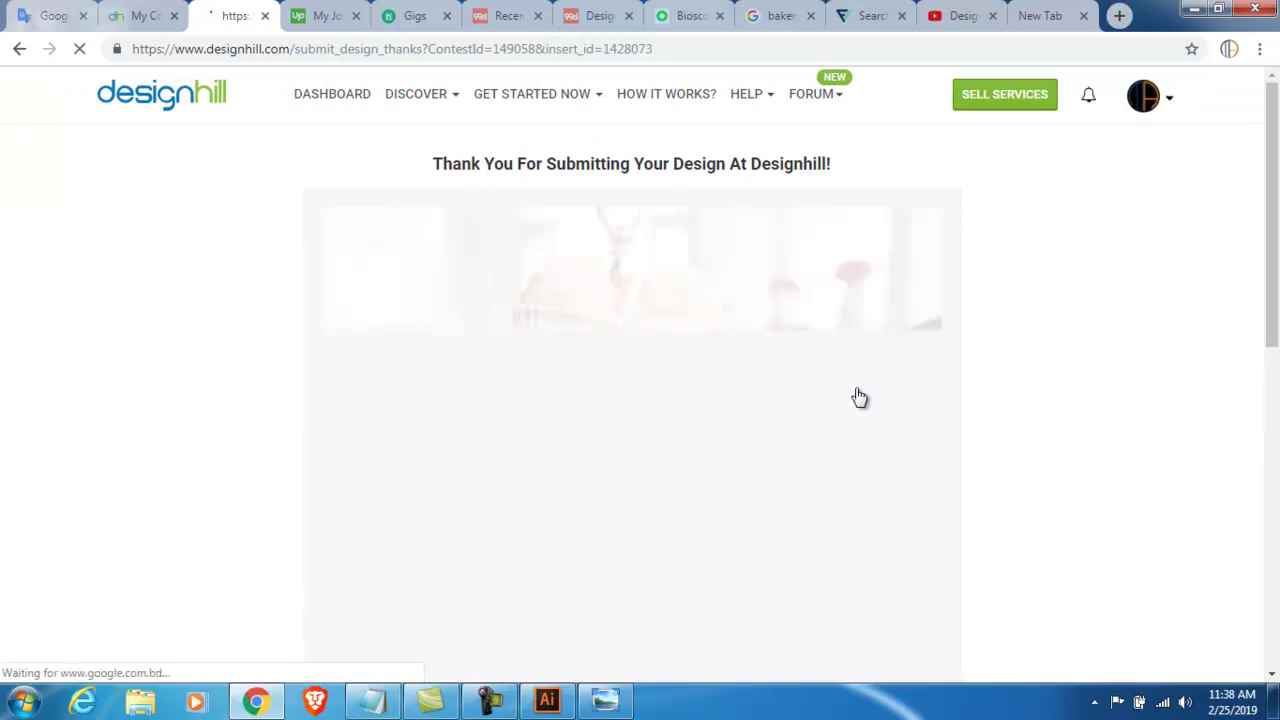
# Skip the 5 DH Points Facebook share offer and go to the contest's entries
pyautogui.scroll(-2, 858, 398)
pyautogui.scroll(-4, 858, 398)
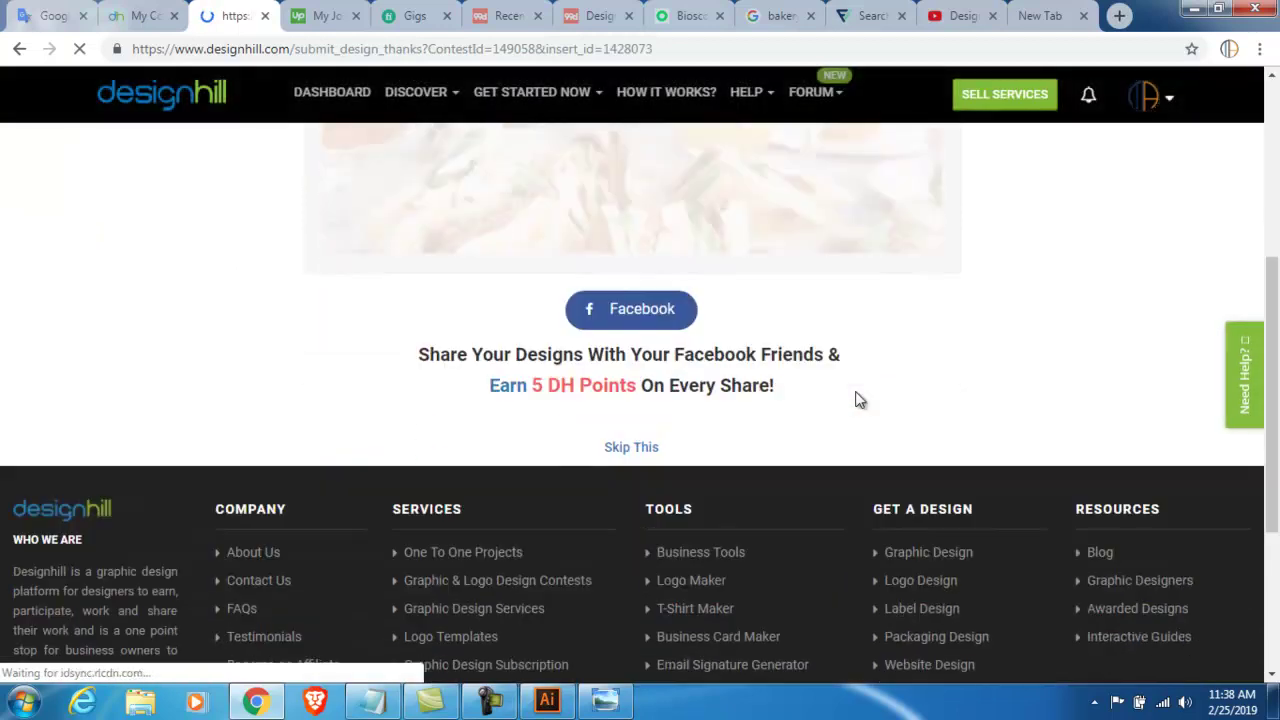
pyautogui.scroll(4, 672, 348)
pyautogui.scroll(2, 325, 304)
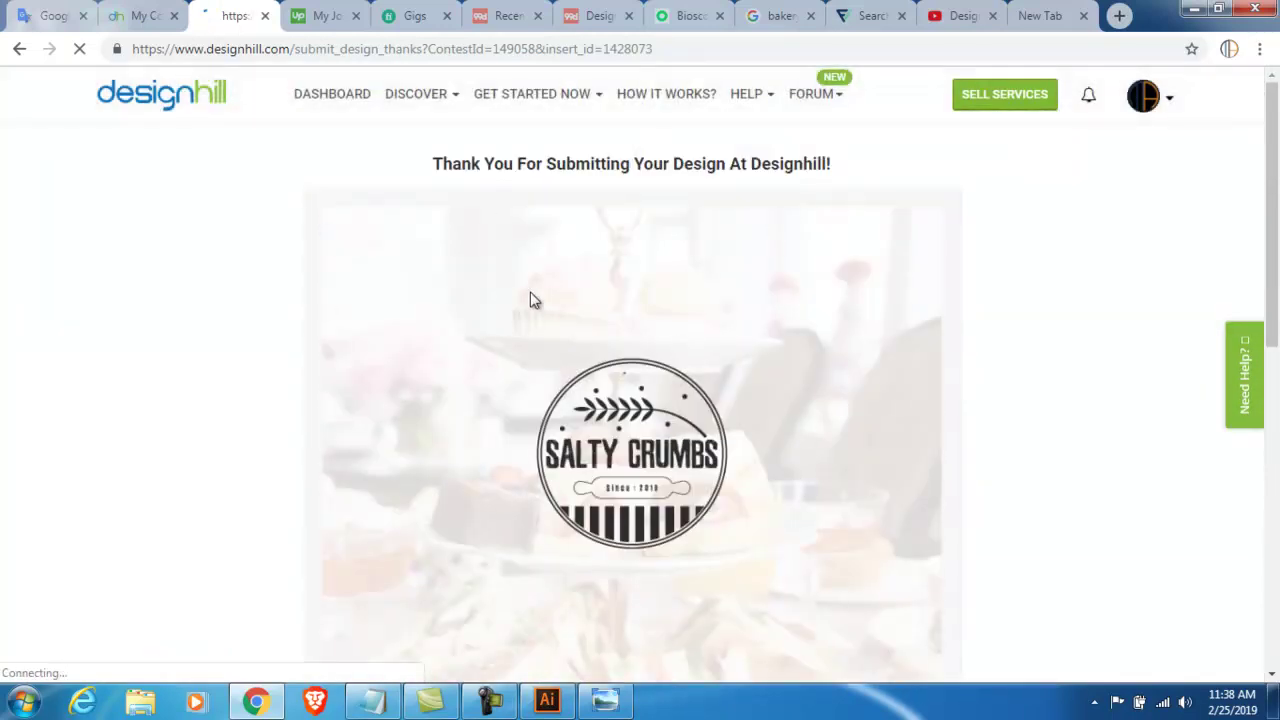
pyautogui.scroll(-1, 676, 372)
pyautogui.scroll(-4, 676, 372)
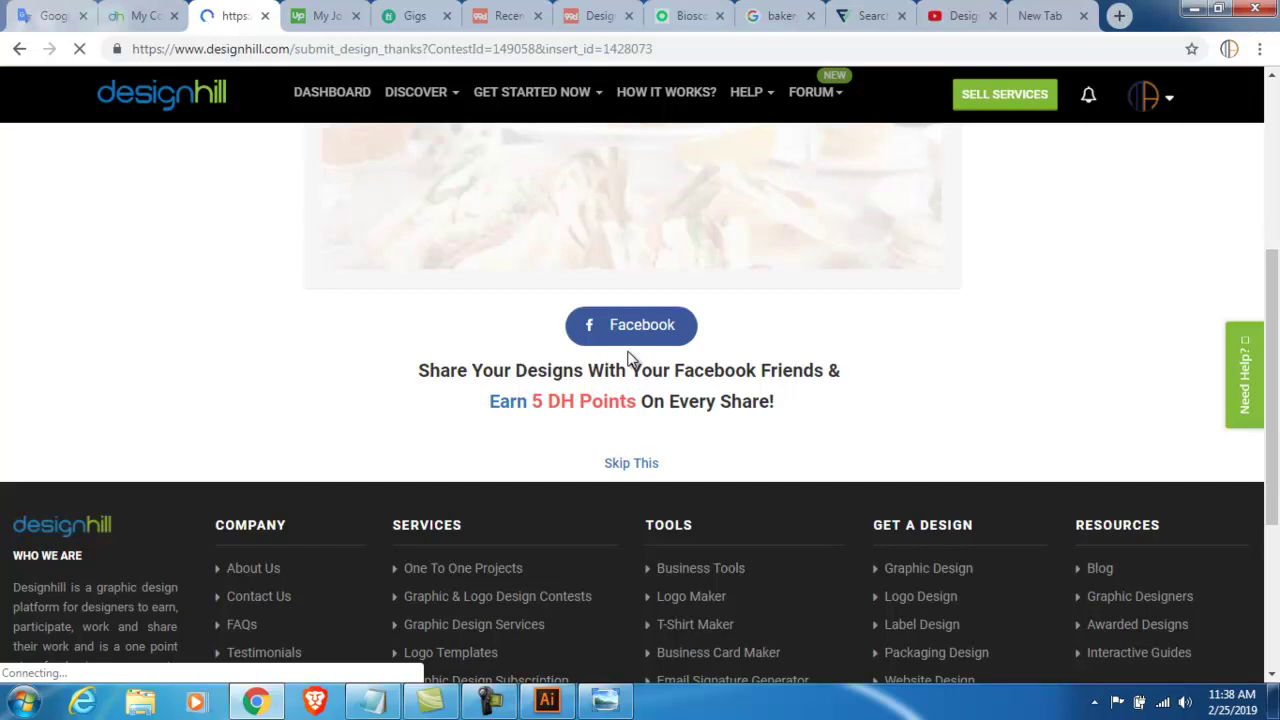
pyautogui.click(622, 466)
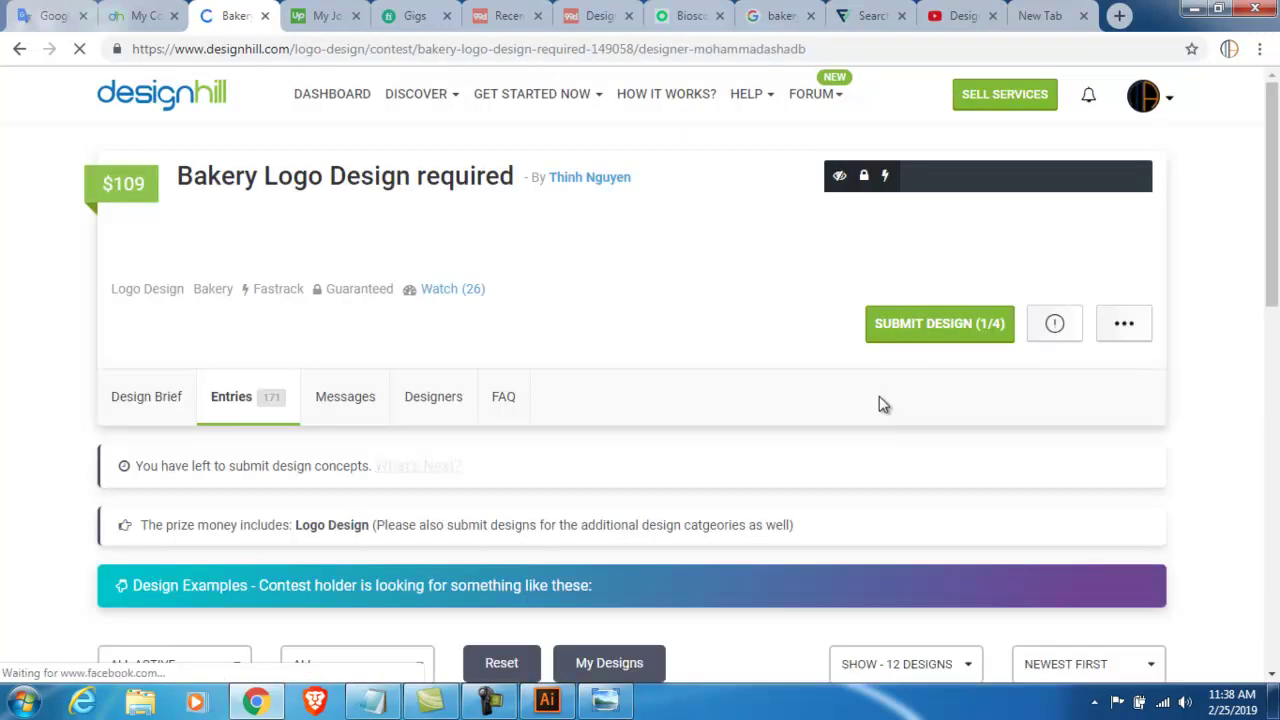
# Set the designer filter on the contest entries to ALL
pyautogui.scroll(-5, 709, 346)
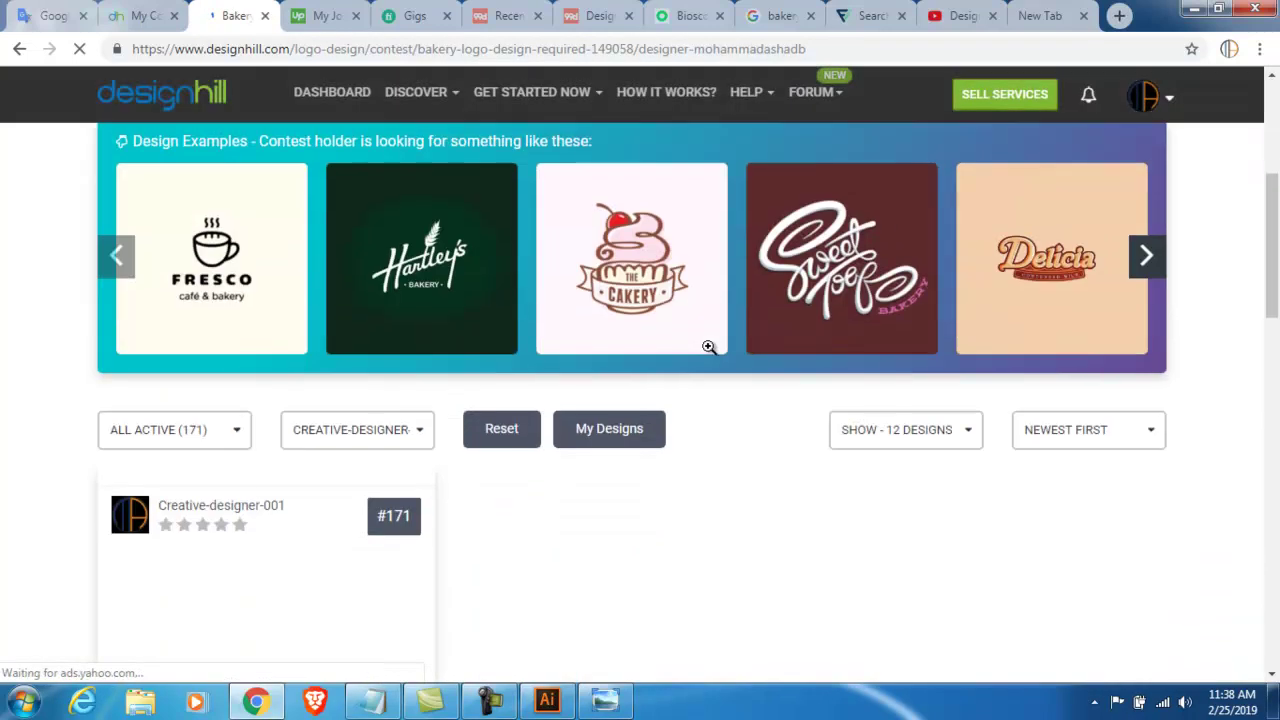
pyautogui.scroll(-4, 709, 350)
pyautogui.scroll(2, 188, 314)
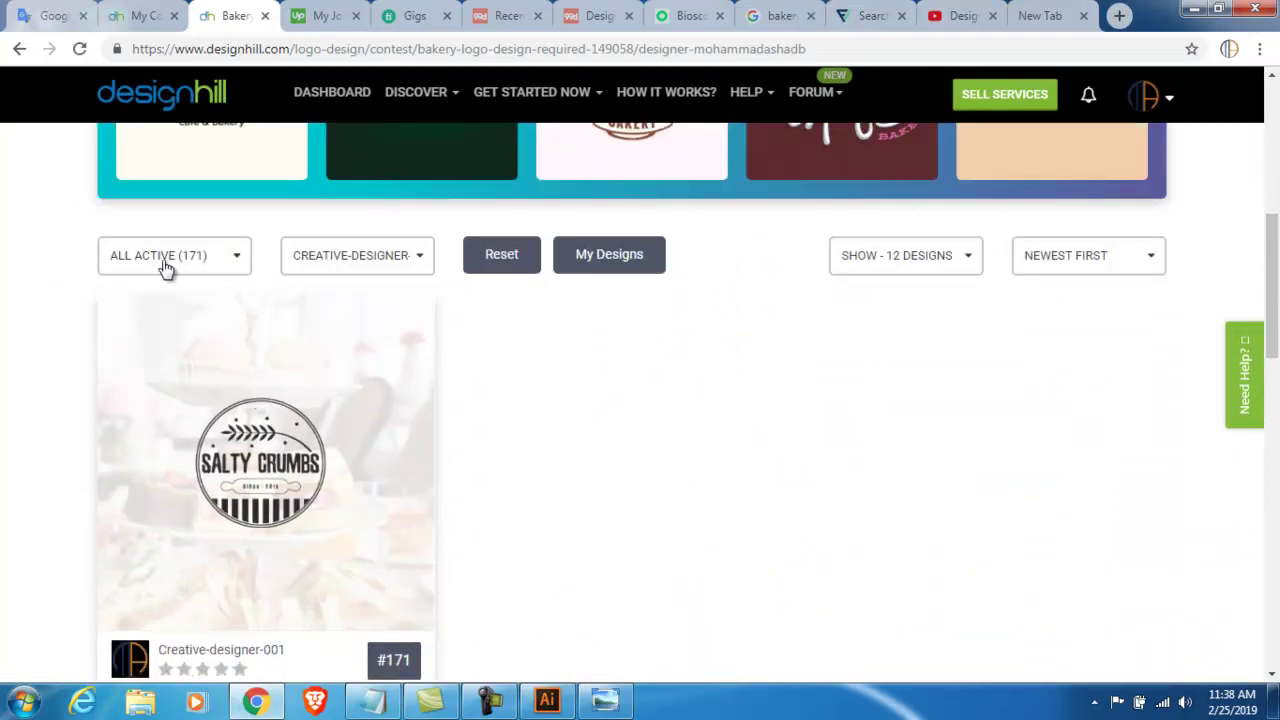
pyautogui.click(332, 262)
pyautogui.click(318, 294)
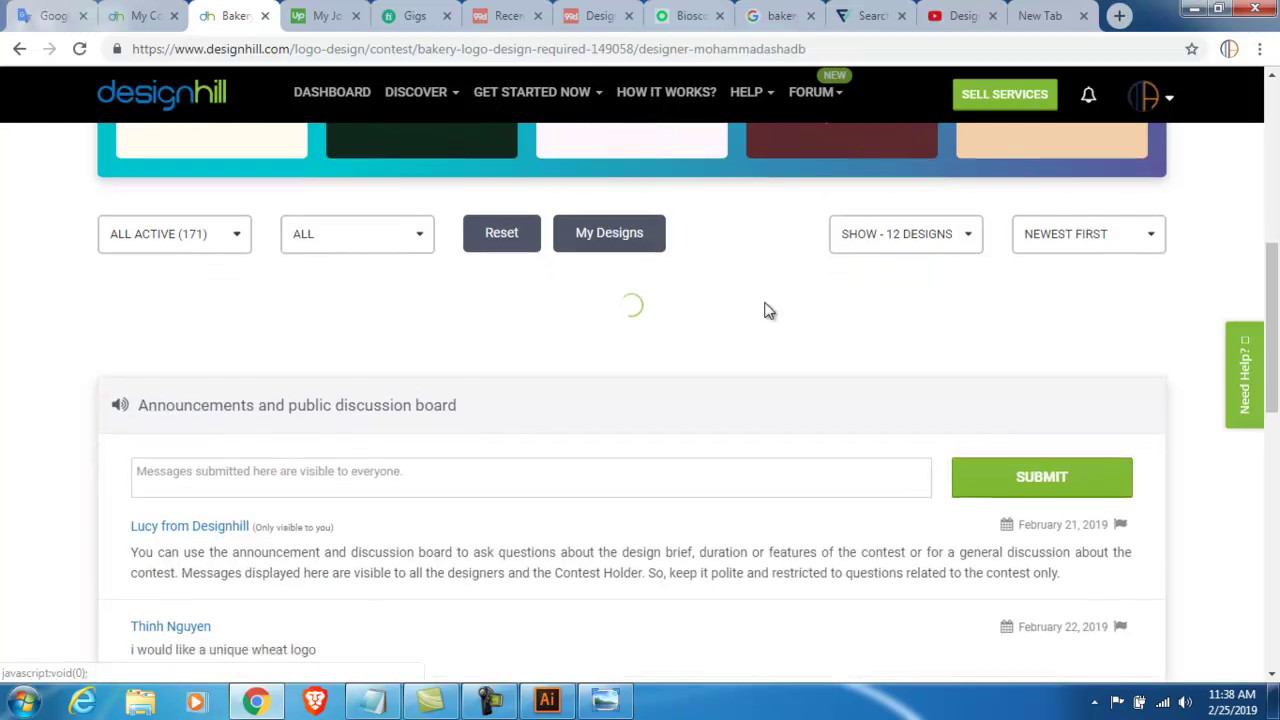
# Show only My Designs, listing the Salty Crumbs logo as entry #171
pyautogui.scroll(-4, 368, 330)
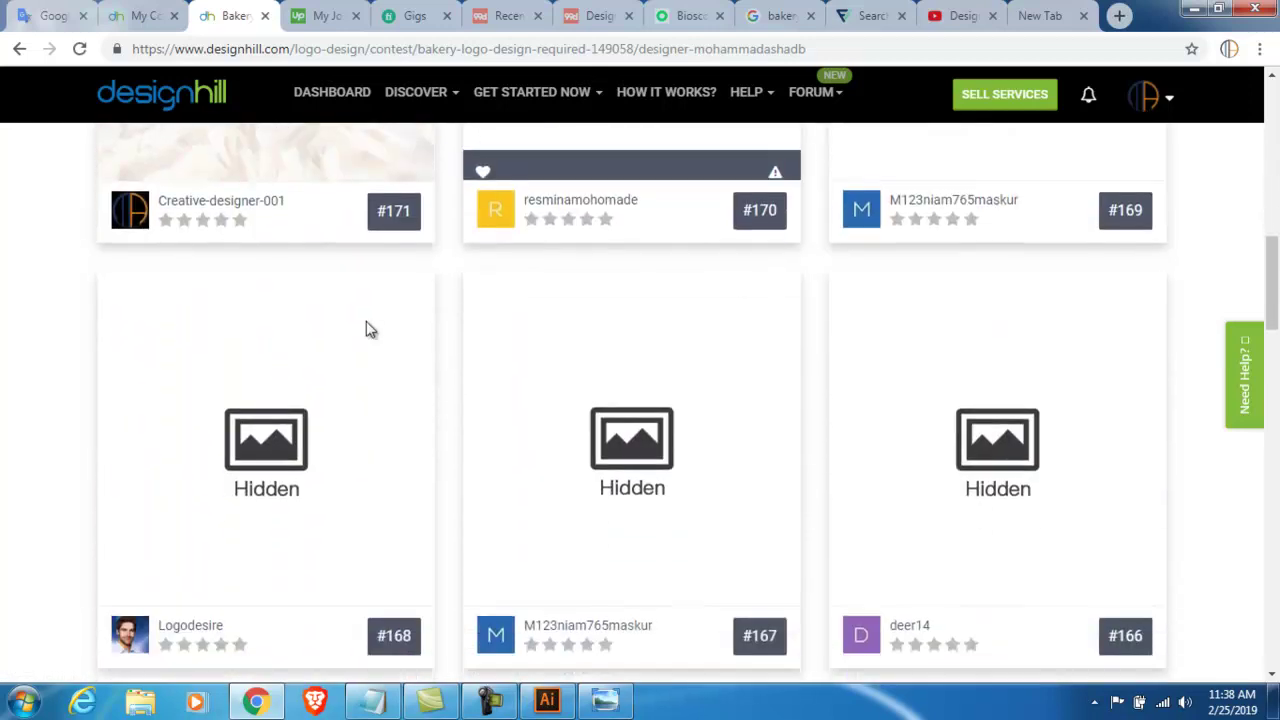
pyautogui.scroll(3, 506, 337)
pyautogui.scroll(-4, 877, 371)
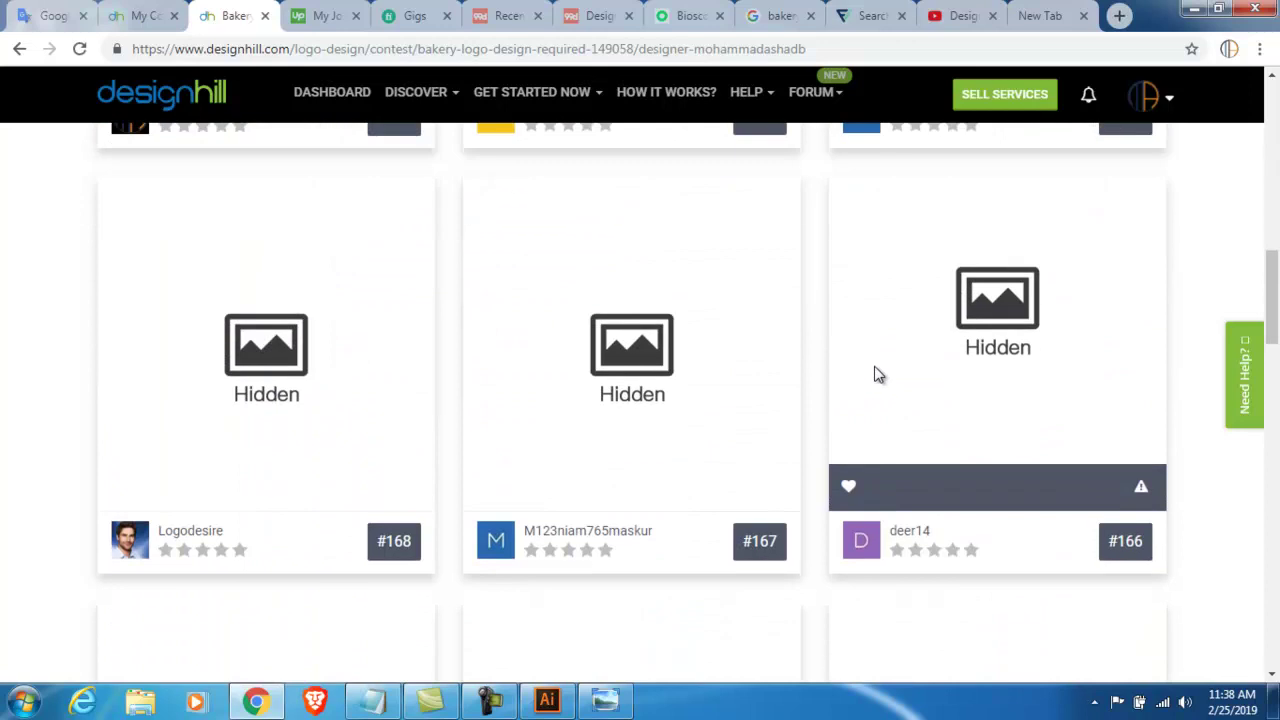
pyautogui.scroll(4, 877, 371)
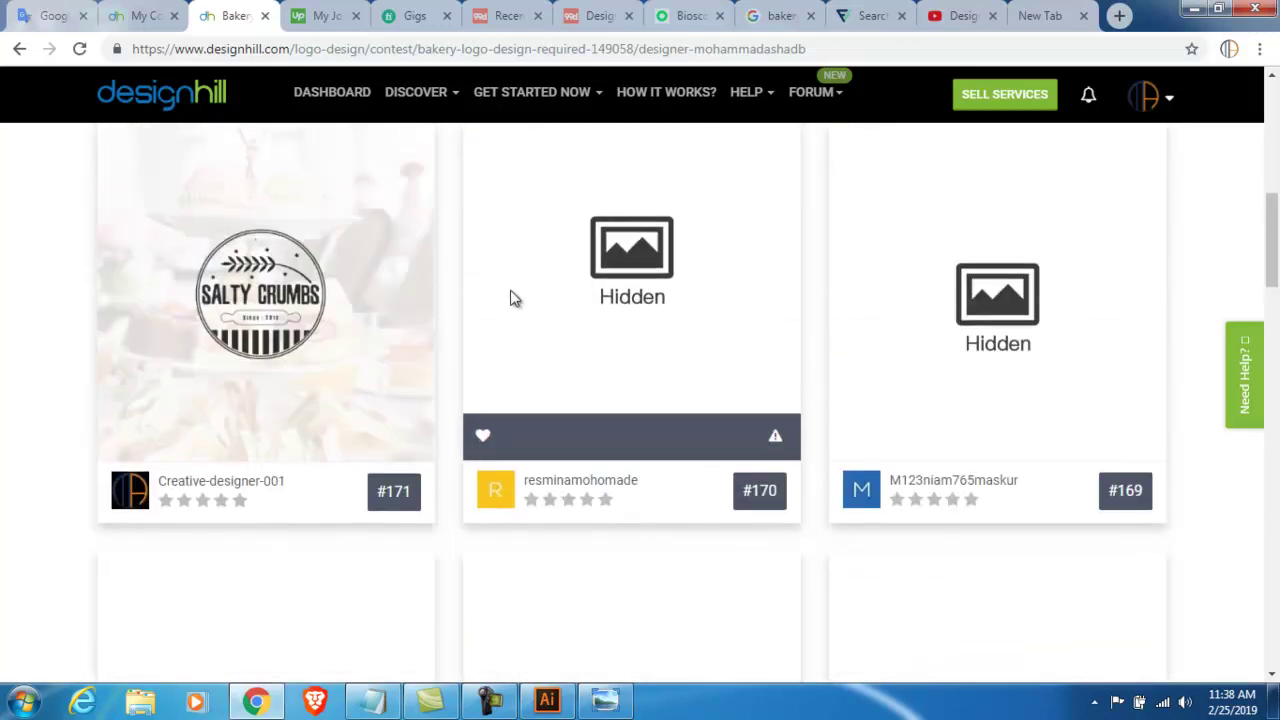
pyautogui.moveTo(631, 290)
pyautogui.scroll(2, 590, 304)
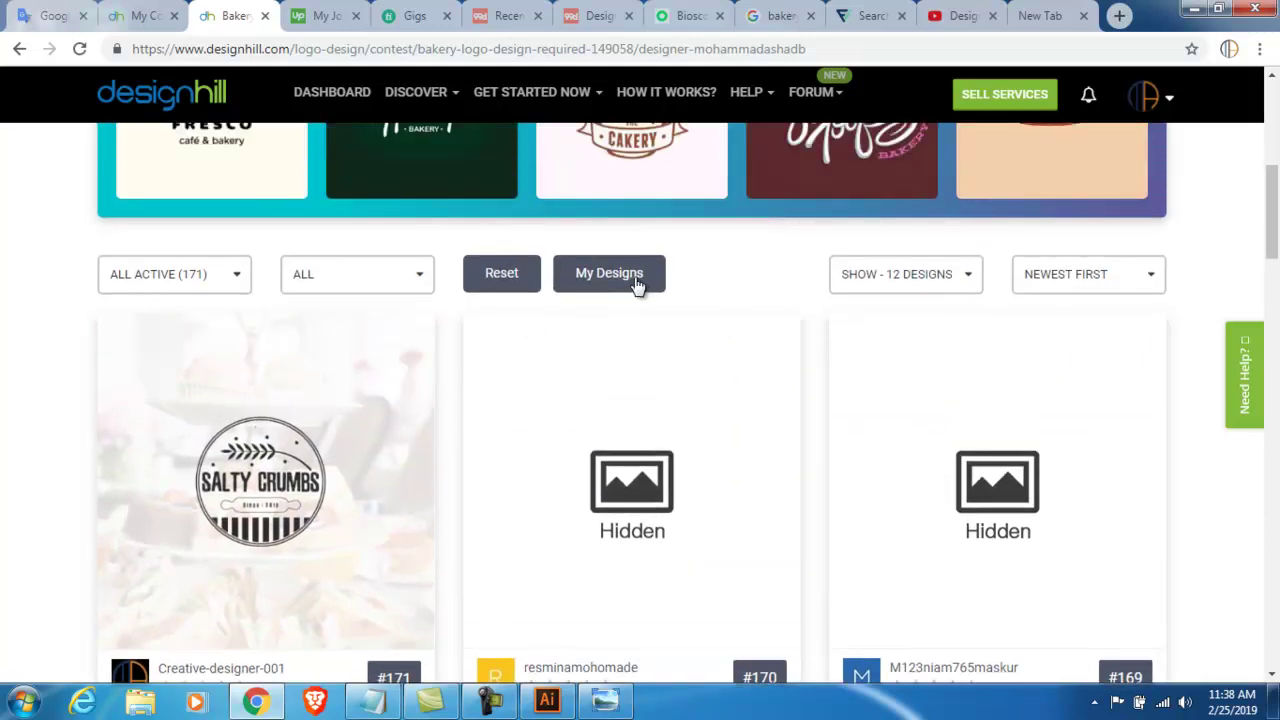
pyautogui.click(592, 274)
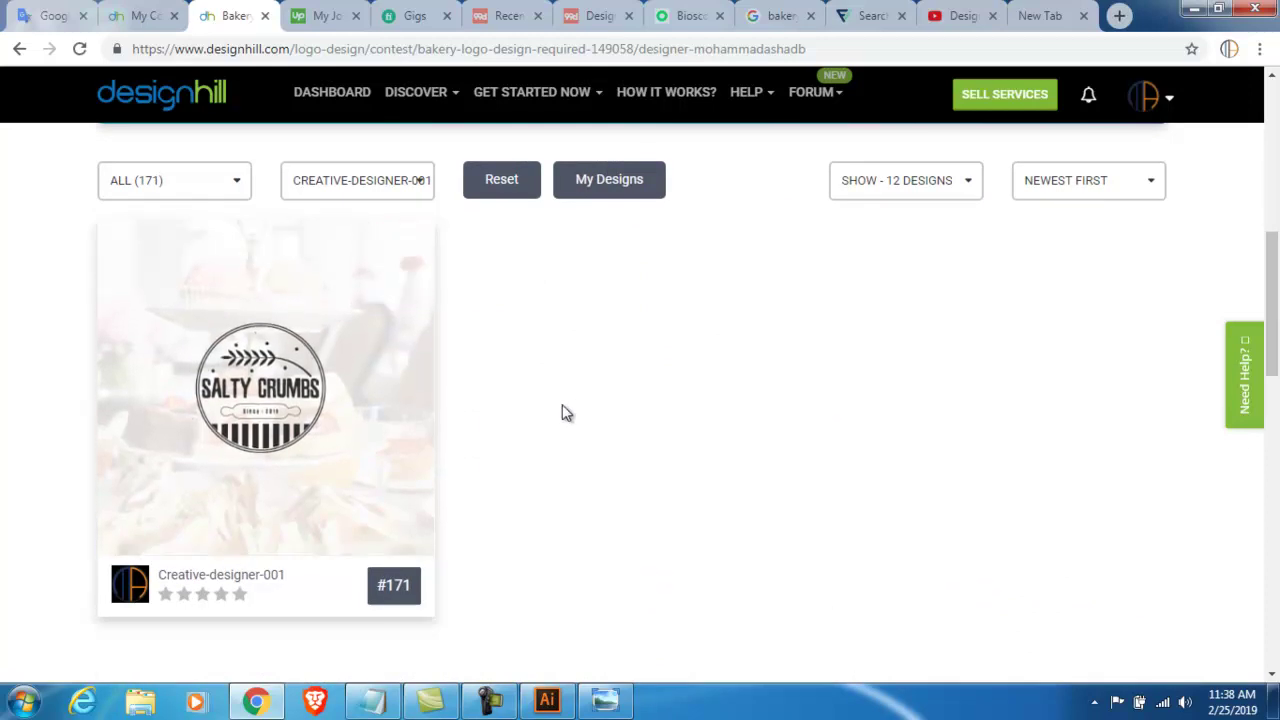
pyautogui.scroll(2, 484, 390)
pyautogui.scroll(2, 484, 390)
pyautogui.scroll(2, 484, 390)
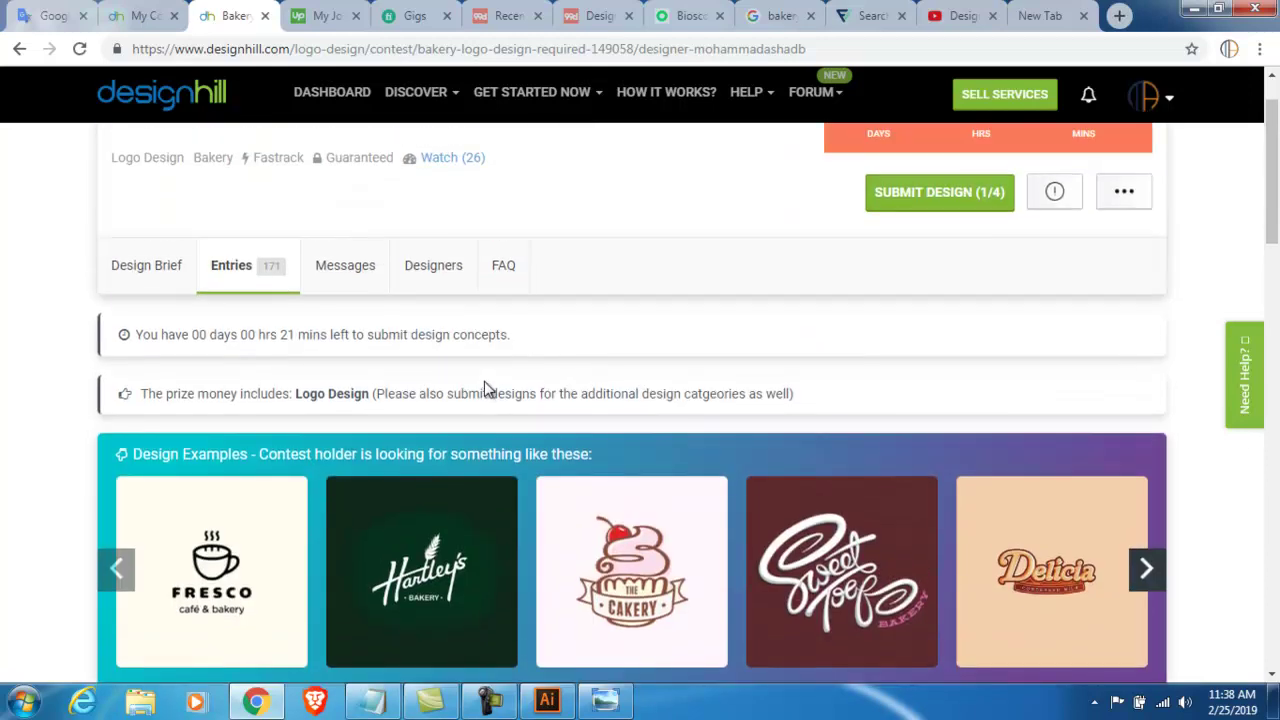